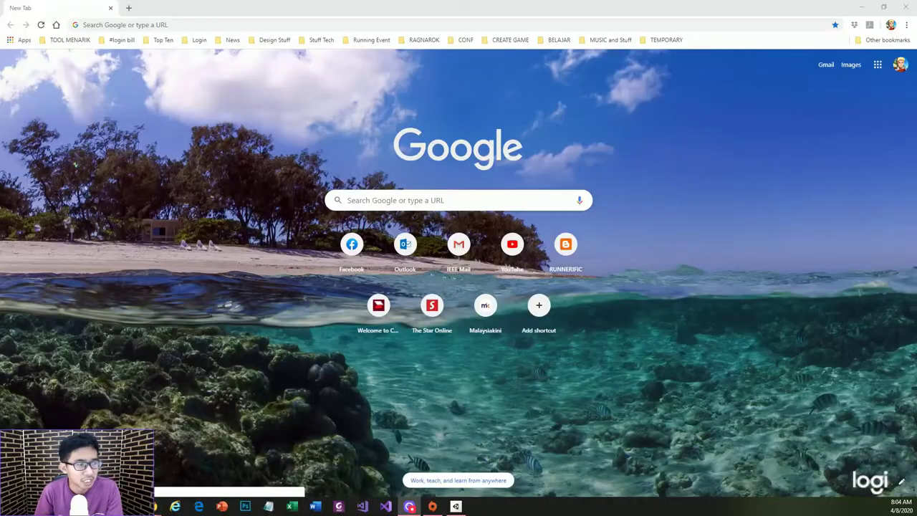
# - Search Google for 'Unity' and open the Unity homepage result
pyautogui.click(422, 199)
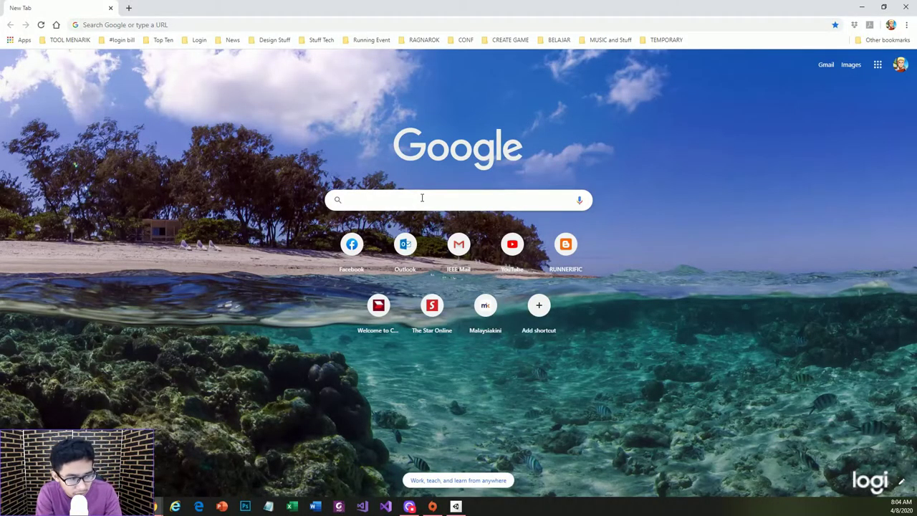
pyautogui.write('Unity')
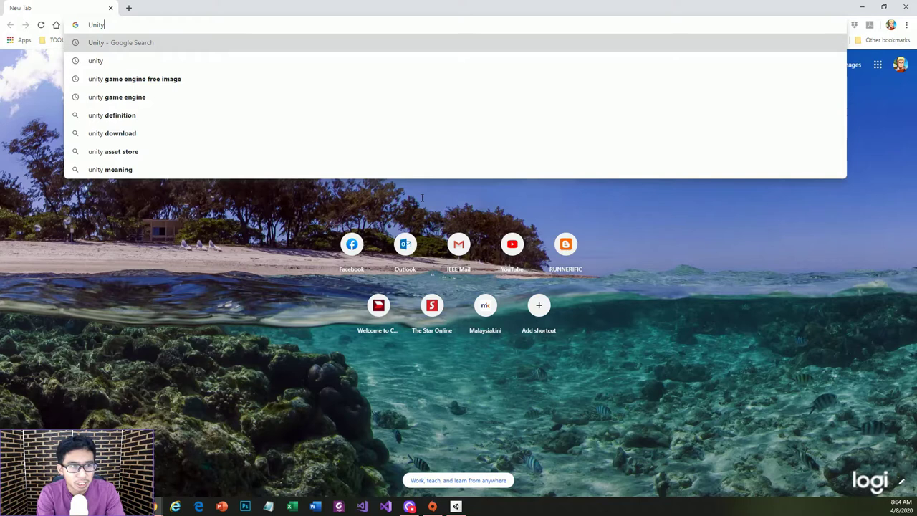
pyautogui.press('Return')
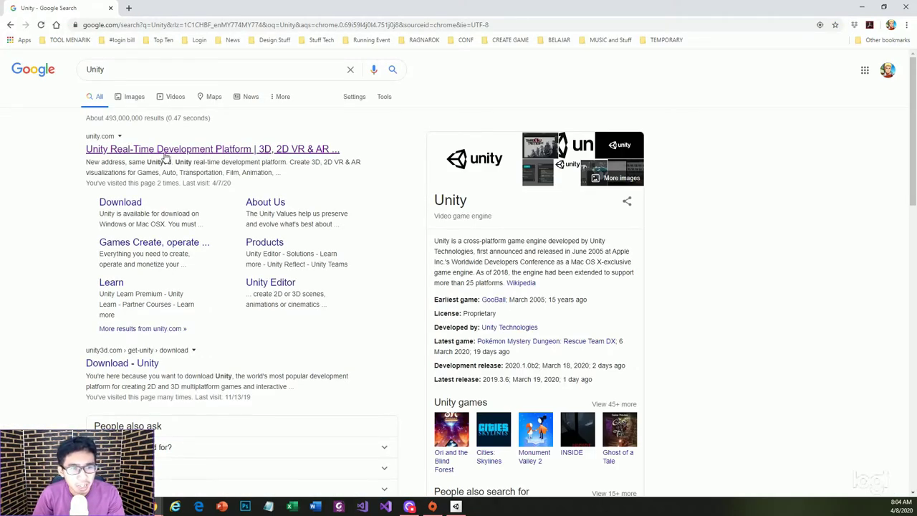
pyautogui.click(275, 159)
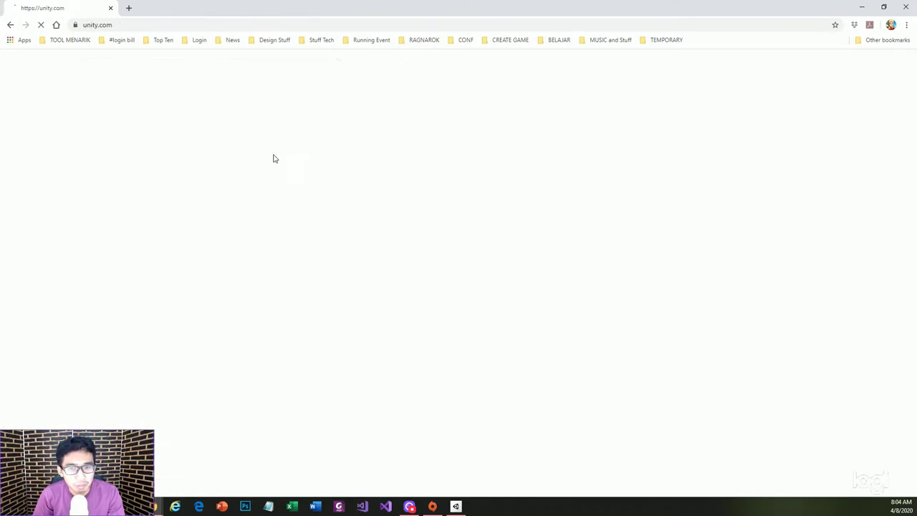
# - Back on the results, highlight 'Mac OS X-exclusive' and version 2019.3.6, then reopen unity.com
pyautogui.click(11, 28)
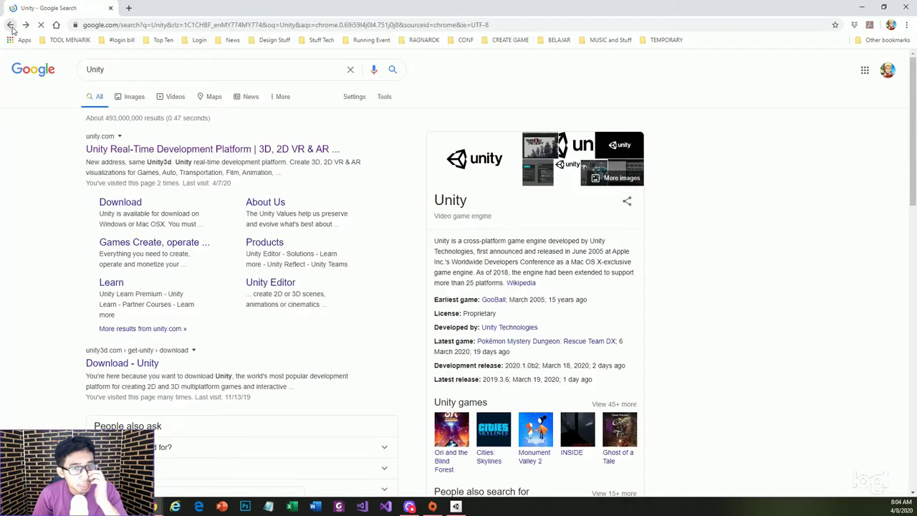
pyautogui.scroll(-2, 609, 293)
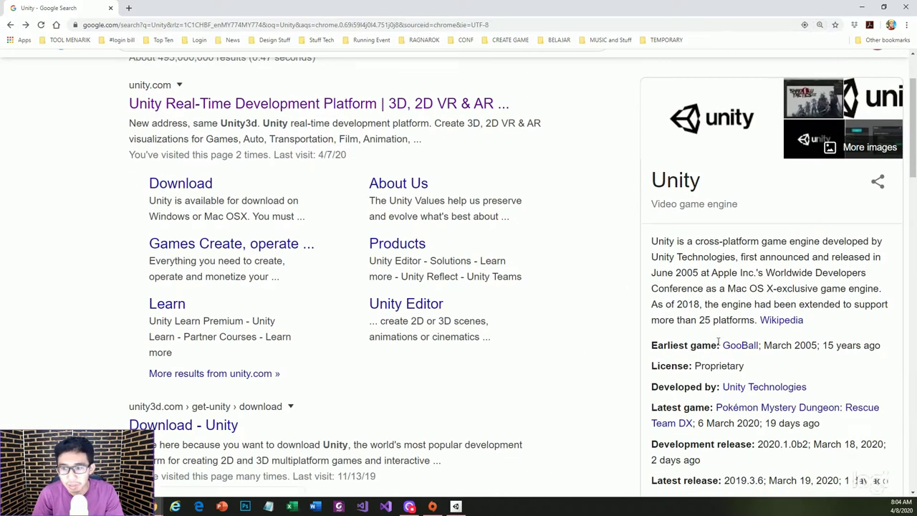
pyautogui.moveTo(738, 320); pyautogui.dragTo(803, 320)
pyautogui.click(747, 270)
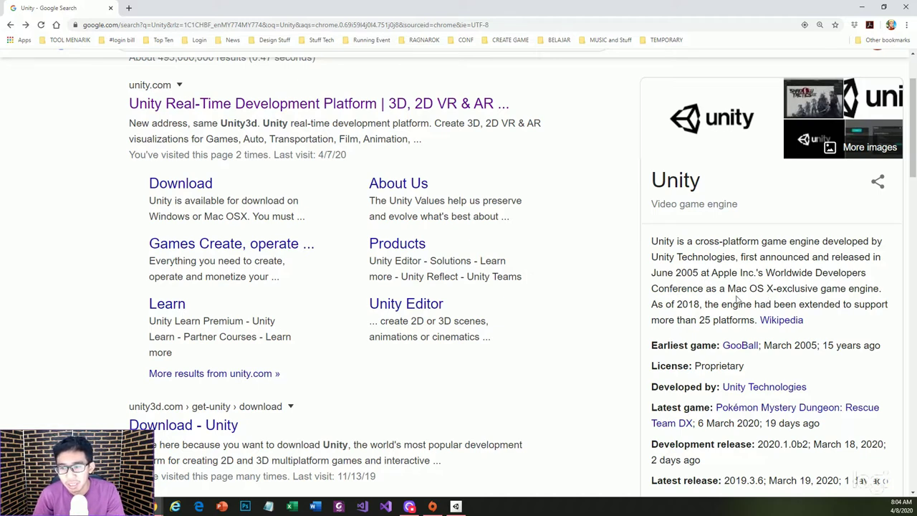
pyautogui.moveTo(728, 288); pyautogui.dragTo(815, 289)
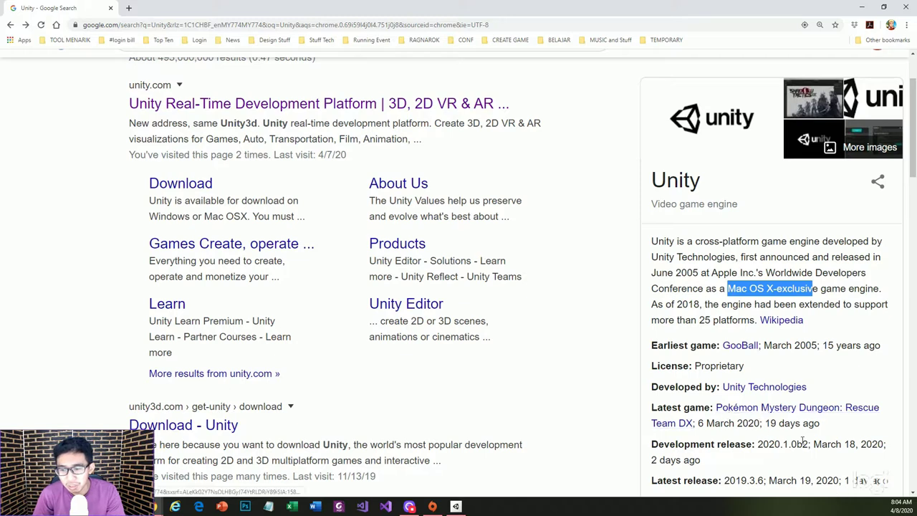
pyautogui.scroll(-1, 770, 427)
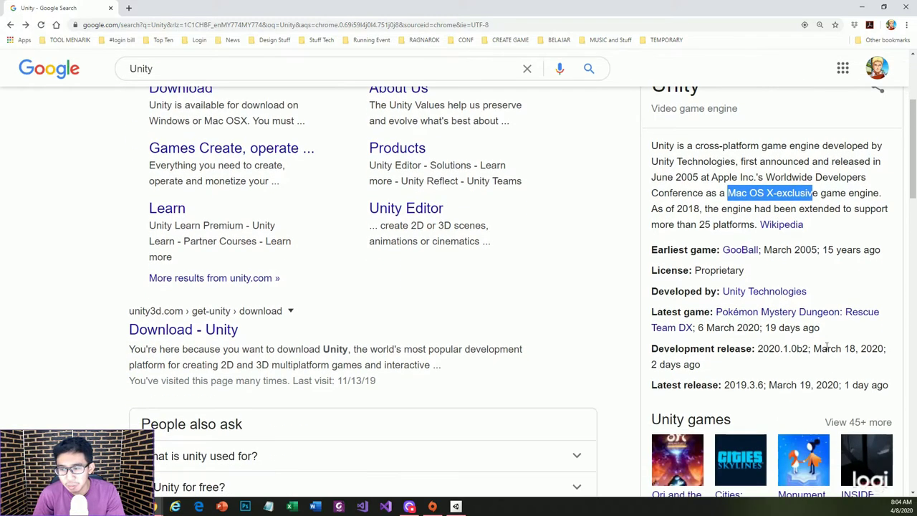
pyautogui.click(798, 358)
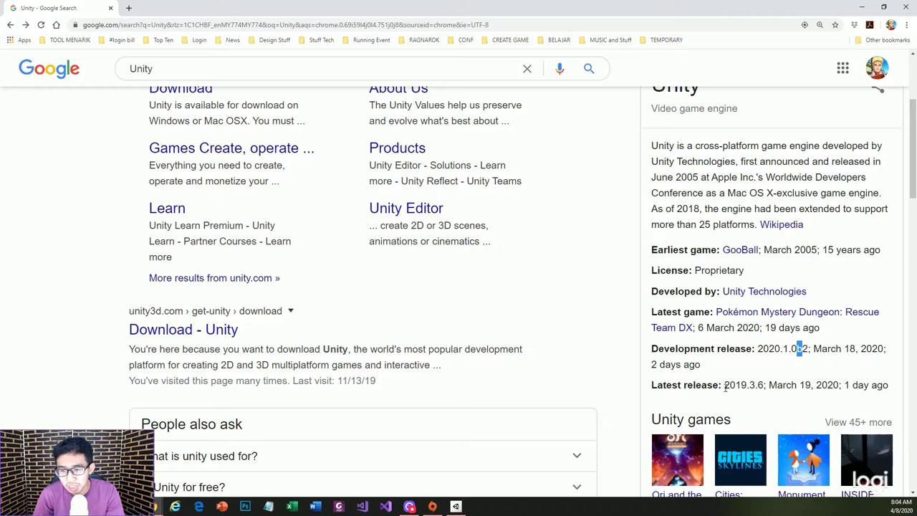
pyautogui.moveTo(725, 385); pyautogui.dragTo(763, 385)
pyautogui.scroll(3, 780, 351)
pyautogui.click(291, 164)
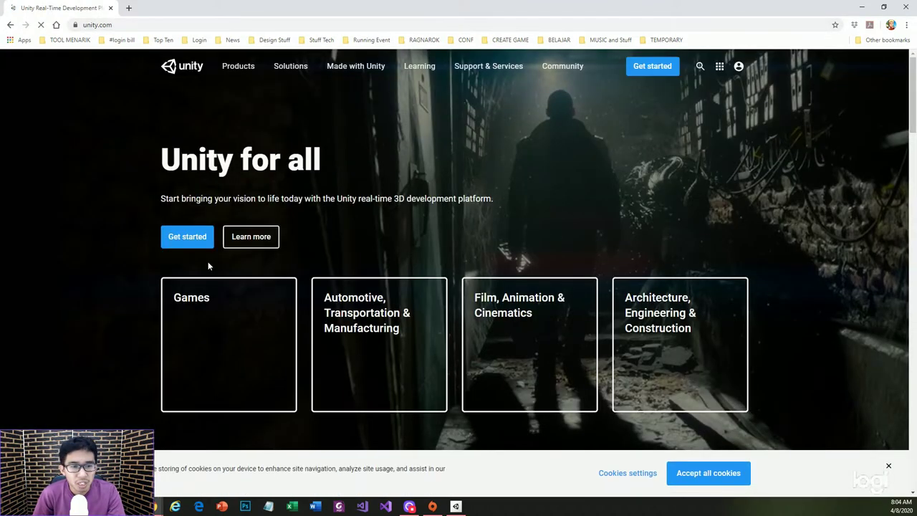
# - Open the Unity Store plans, pick the Individual tab, and get started with the Personal plan
pyautogui.moveTo(225, 327)
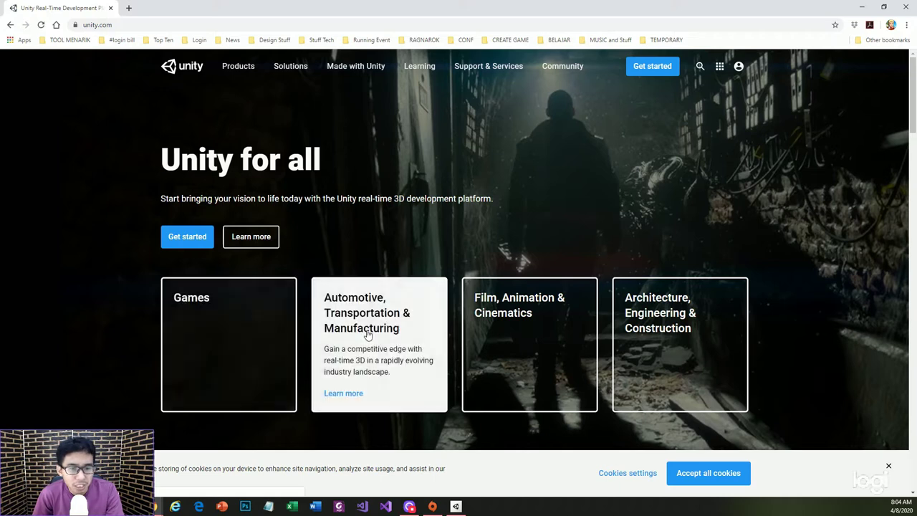
pyautogui.moveTo(523, 317)
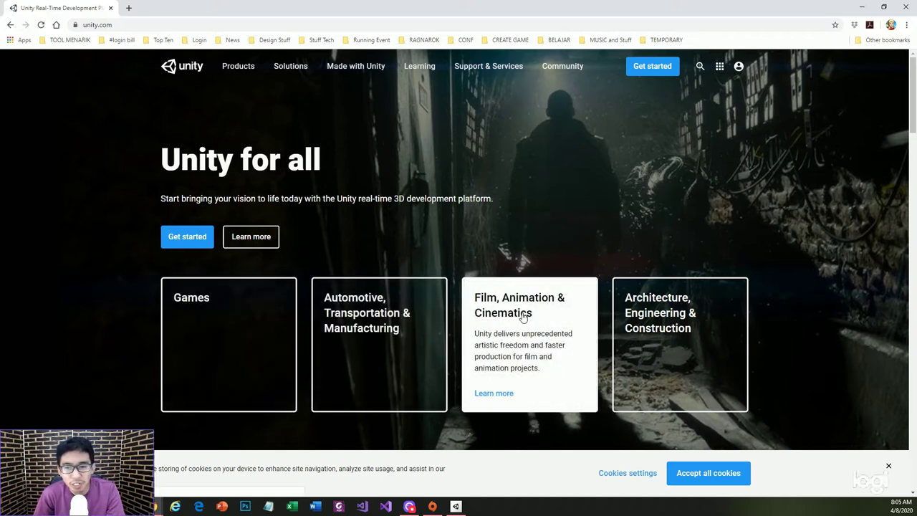
pyautogui.moveTo(377, 333)
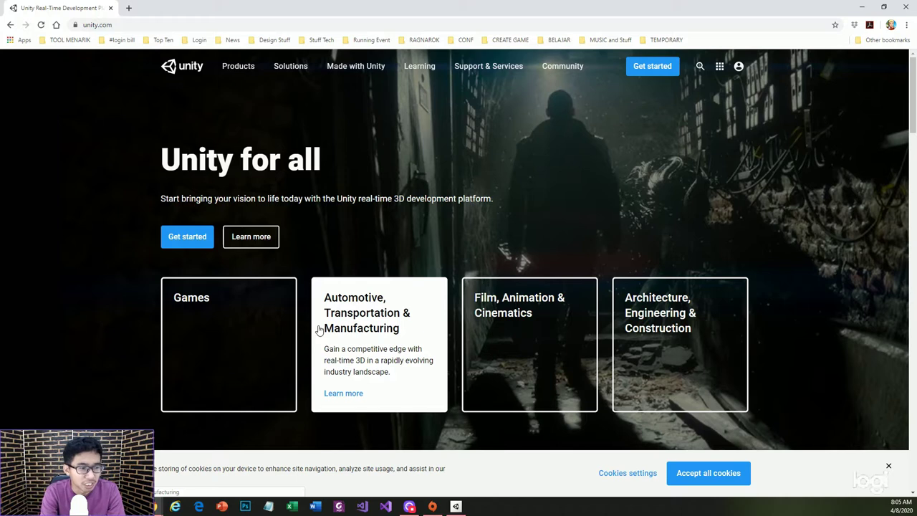
pyautogui.click(666, 72)
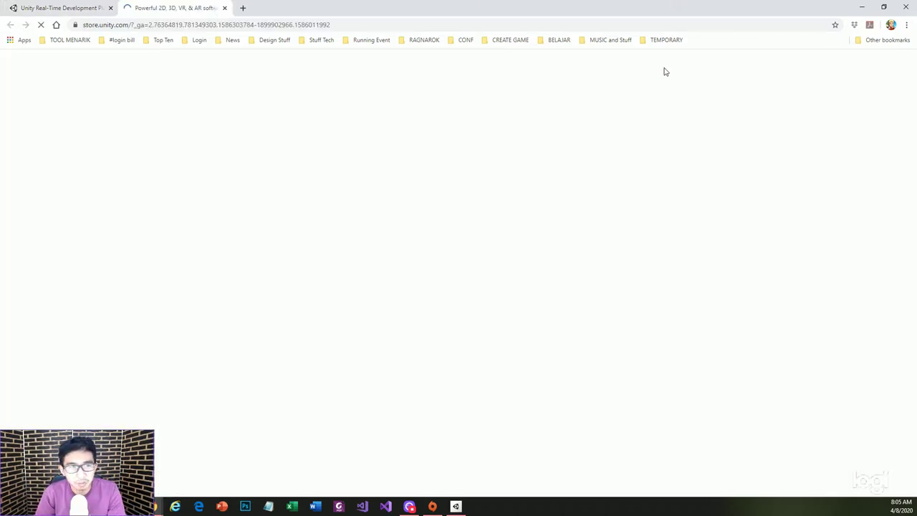
pyautogui.scroll(-1, 517, 229)
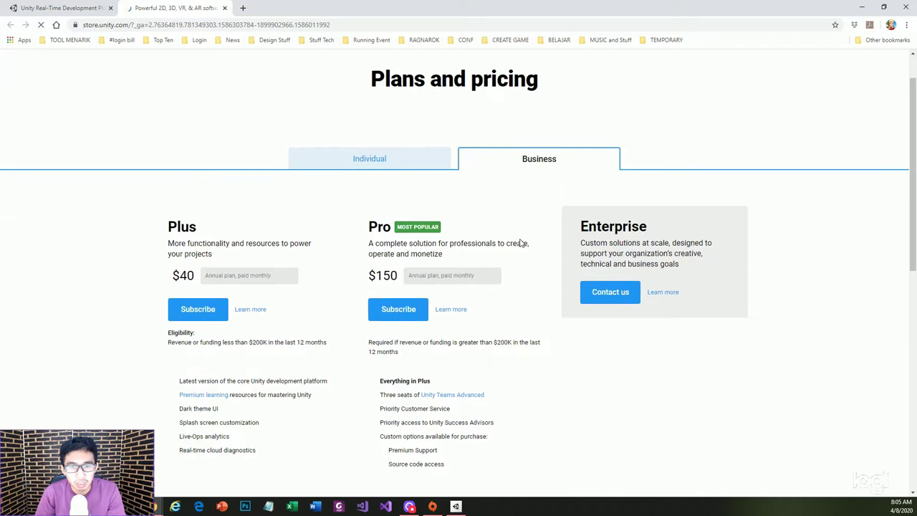
pyautogui.scroll(-1, 521, 243)
pyautogui.scroll(1, 521, 244)
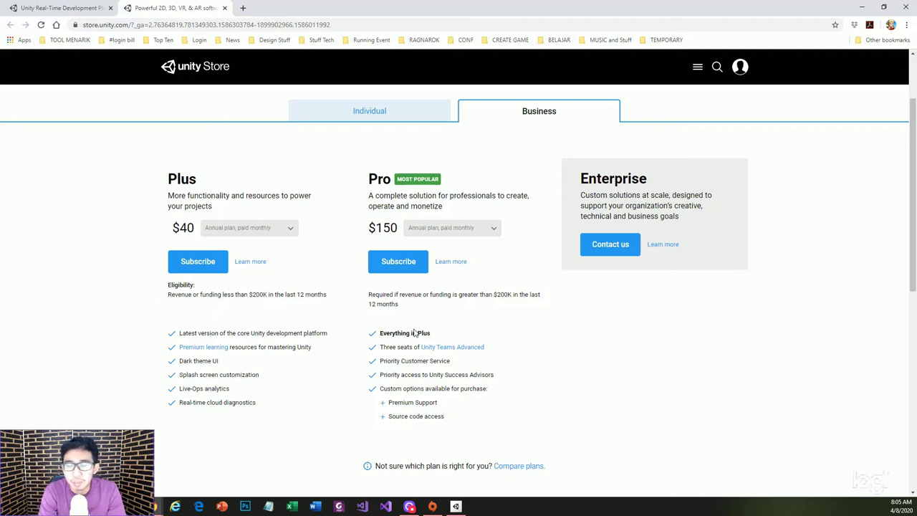
pyautogui.click(406, 121)
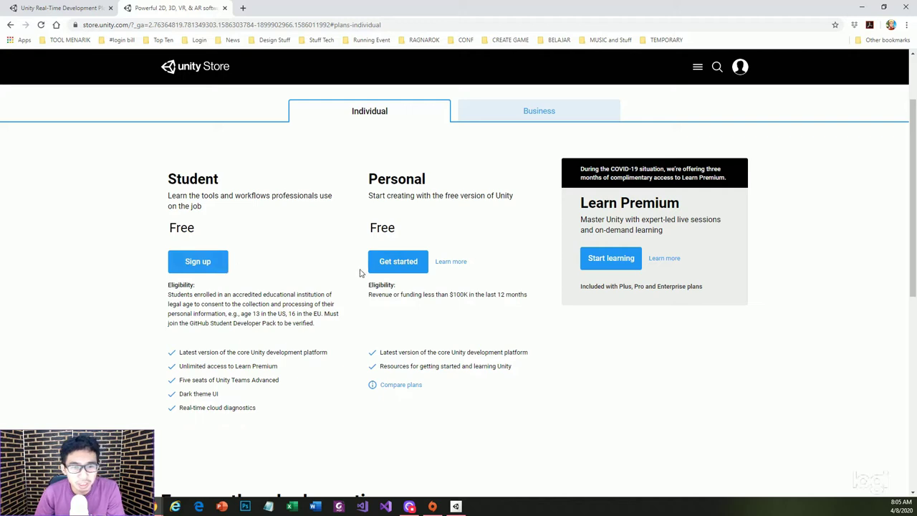
pyautogui.click(386, 263)
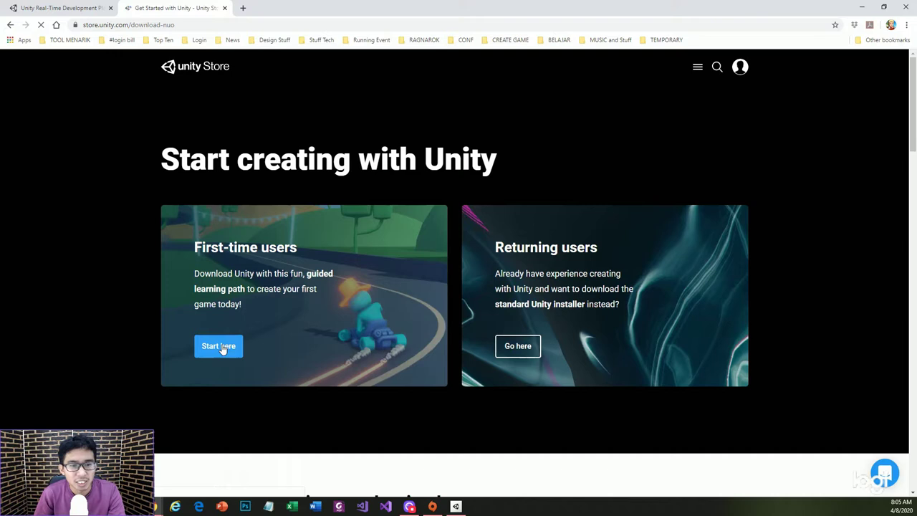
# - Download the Unity Hub installer for first-time users and show it in its folder
pyautogui.click(221, 347)
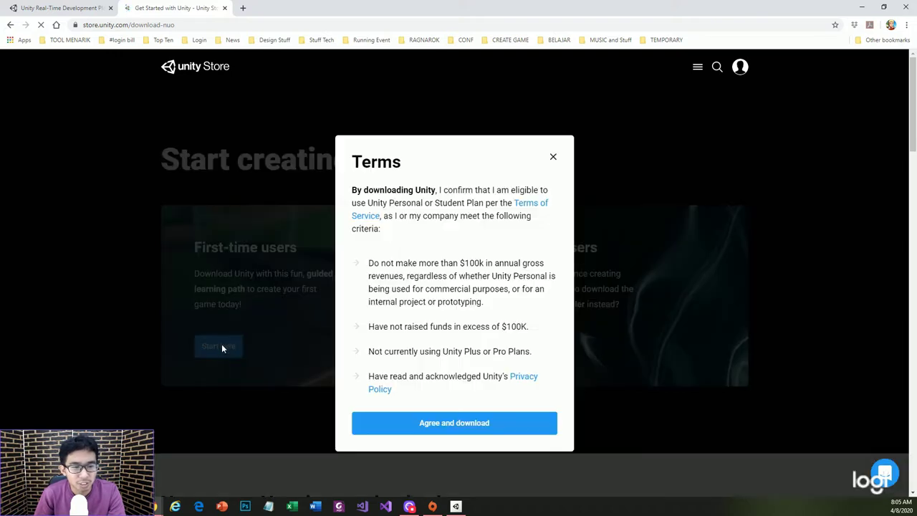
pyautogui.click(483, 422)
pyautogui.rightClick(100, 474)
pyautogui.click(107, 434)
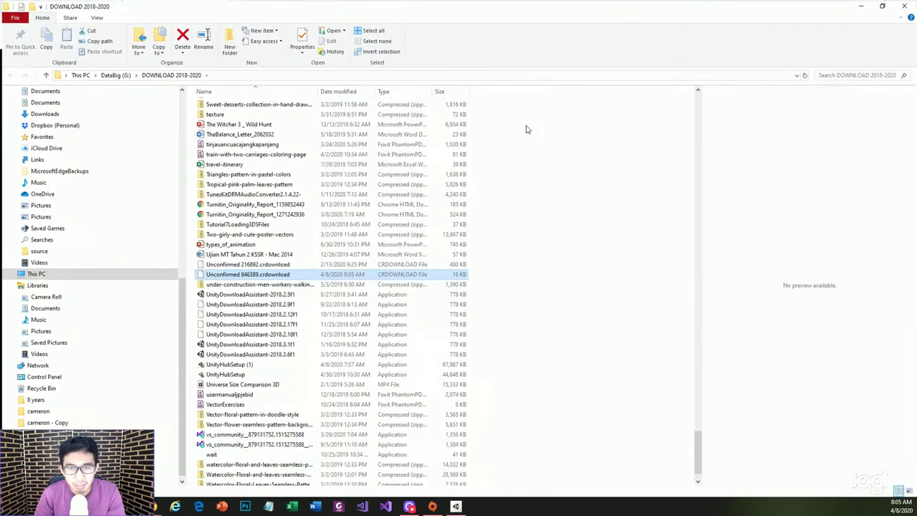
# - Close the folder, check Chrome's downloads list, and minimize the browser
pyautogui.click(904, 5)
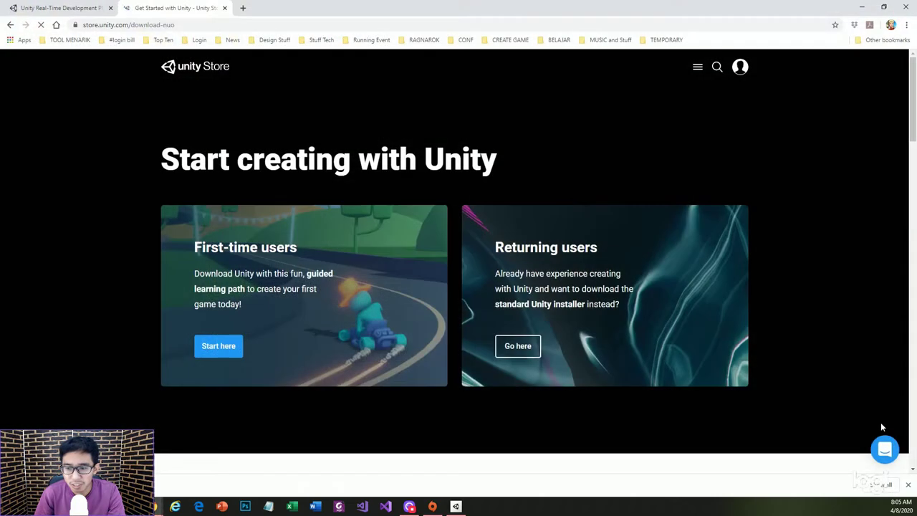
pyautogui.click(880, 485)
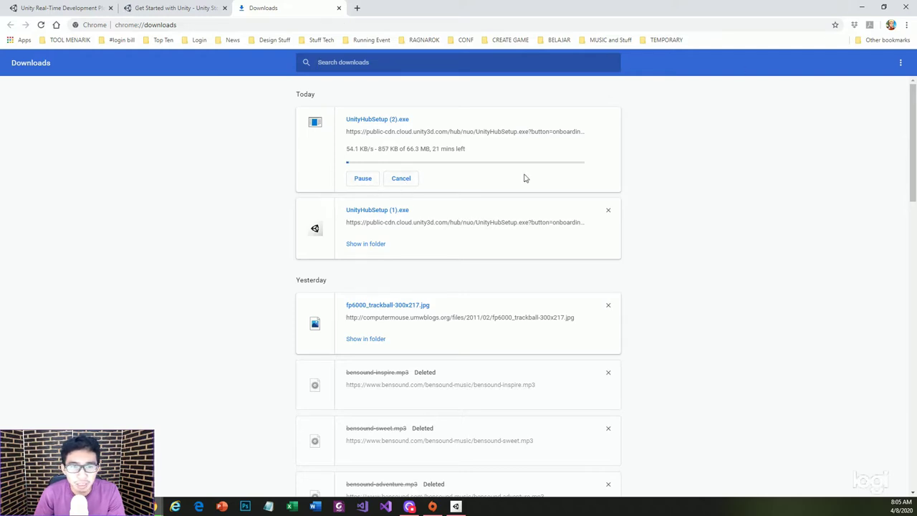
pyautogui.click(861, 7)
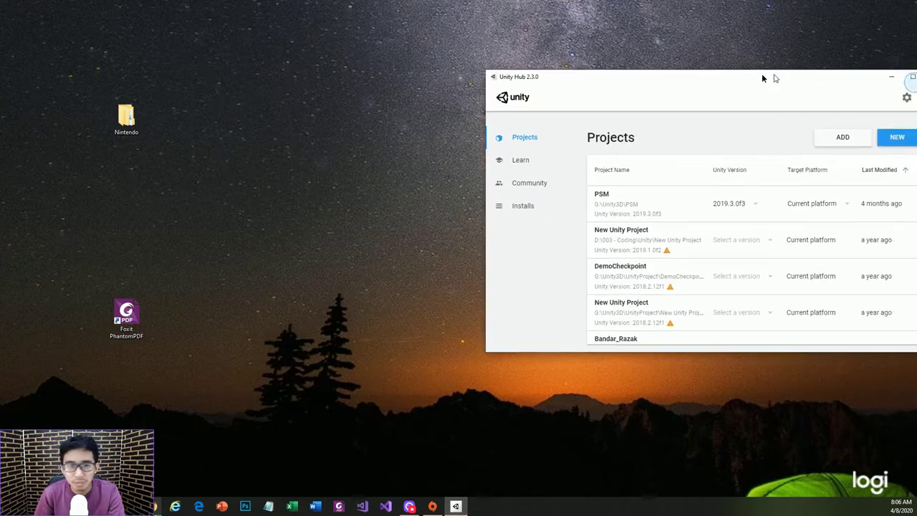
# - Center and maximize the Unity Hub window, then show the Learn section's microgames
pyautogui.moveTo(770, 75); pyautogui.dragTo(493, 68)
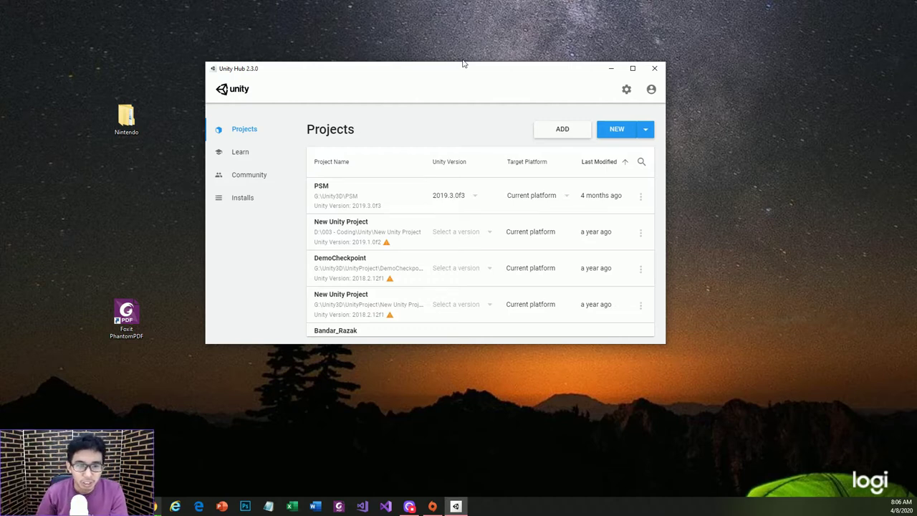
pyautogui.moveTo(388, 244)
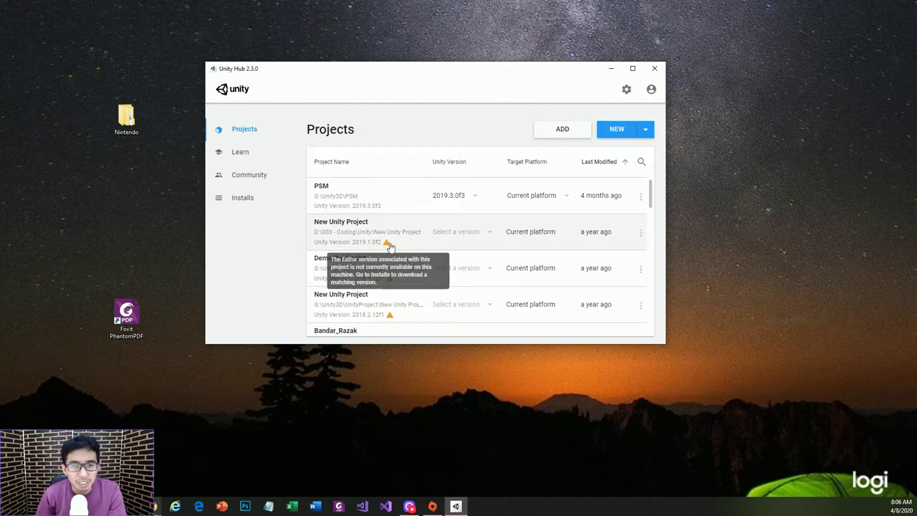
pyautogui.click(633, 69)
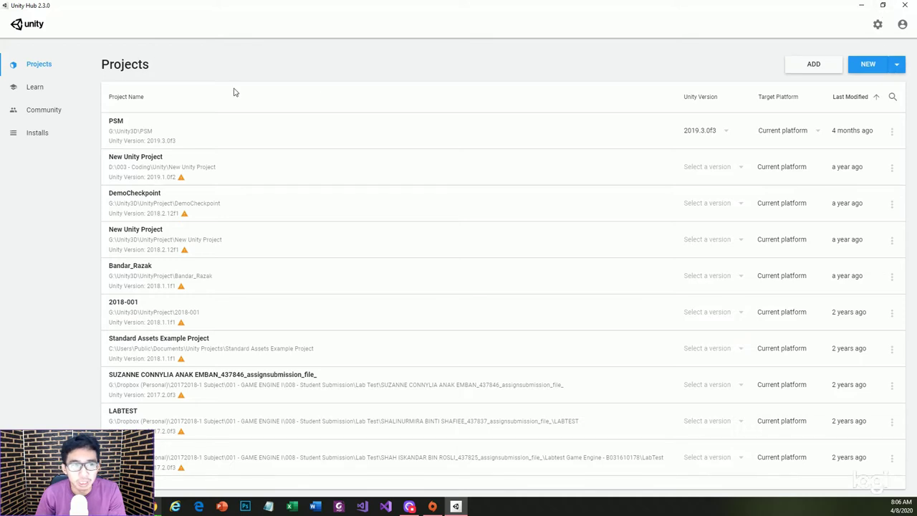
pyautogui.click(51, 86)
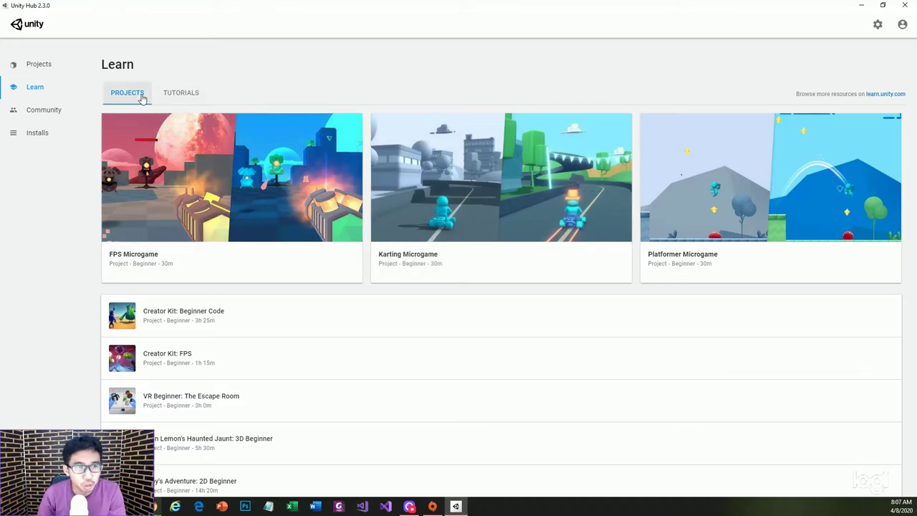
# - Browse the Learn tutorials and projects lists
pyautogui.click(179, 98)
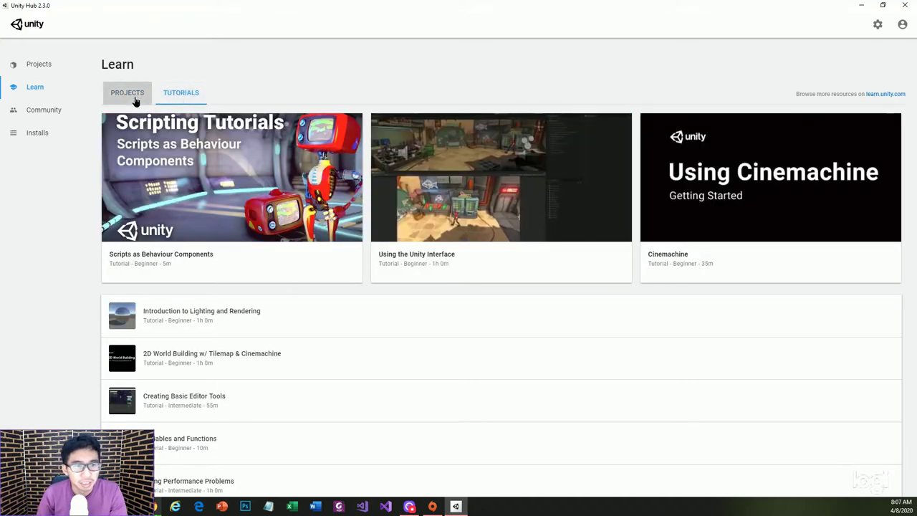
pyautogui.click(133, 95)
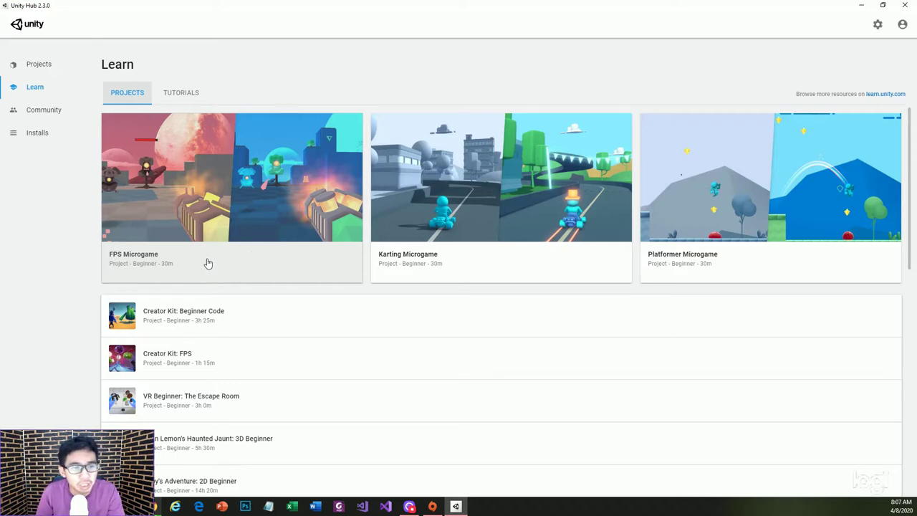
pyautogui.scroll(-2, 244, 335)
pyautogui.scroll(-4, 245, 336)
pyautogui.scroll(-1, 244, 336)
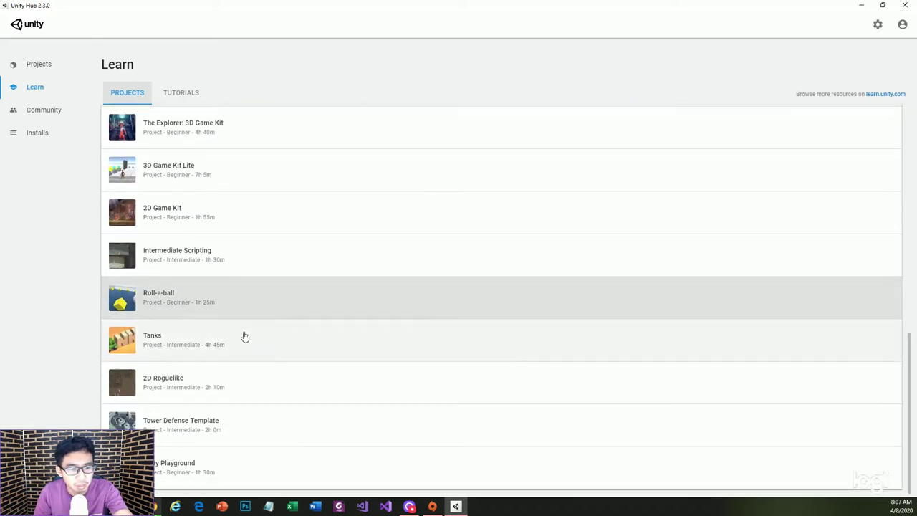
pyautogui.scroll(4, 244, 336)
pyautogui.scroll(4, 244, 336)
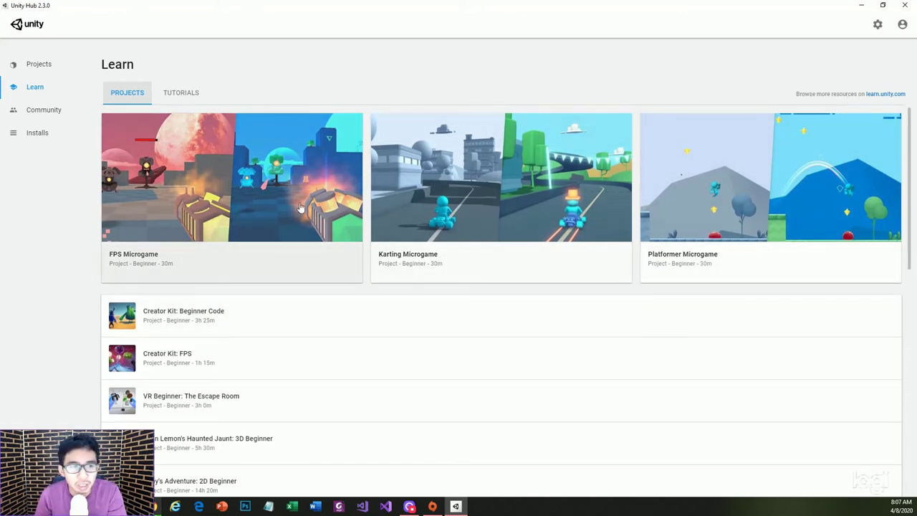
# - Download the FPS Microgame project, close its details, and go to the Community page
pyautogui.click(195, 267)
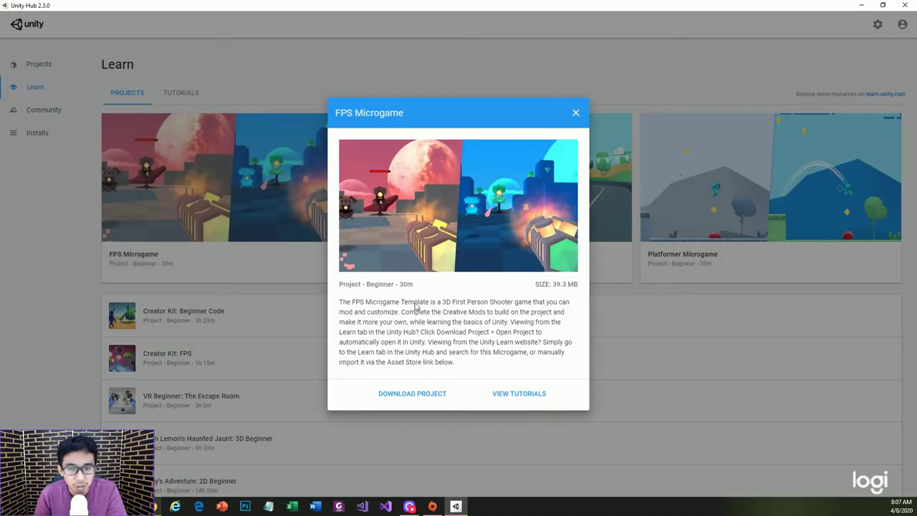
pyautogui.click(436, 394)
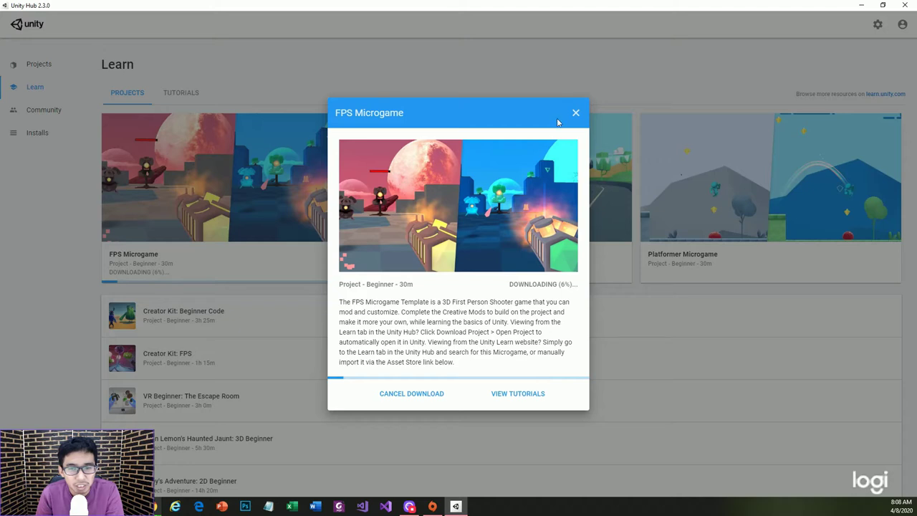
pyautogui.click(576, 115)
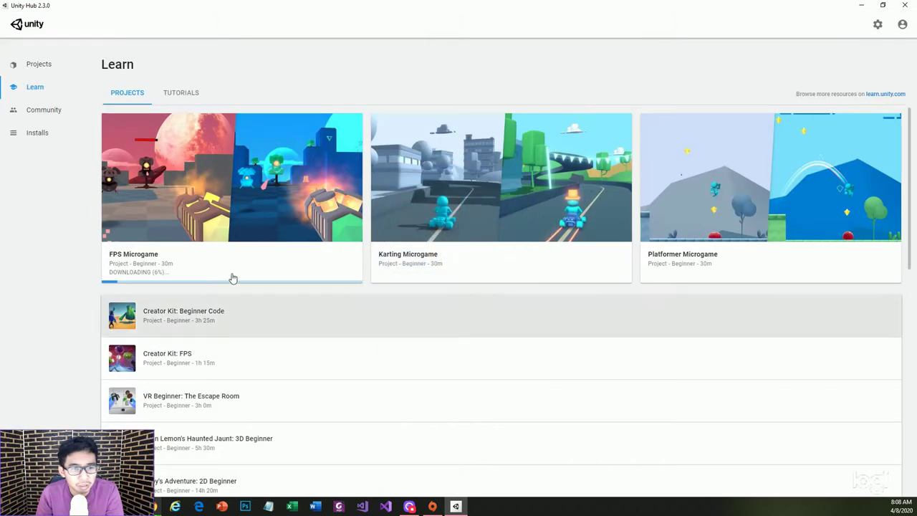
pyautogui.click(50, 114)
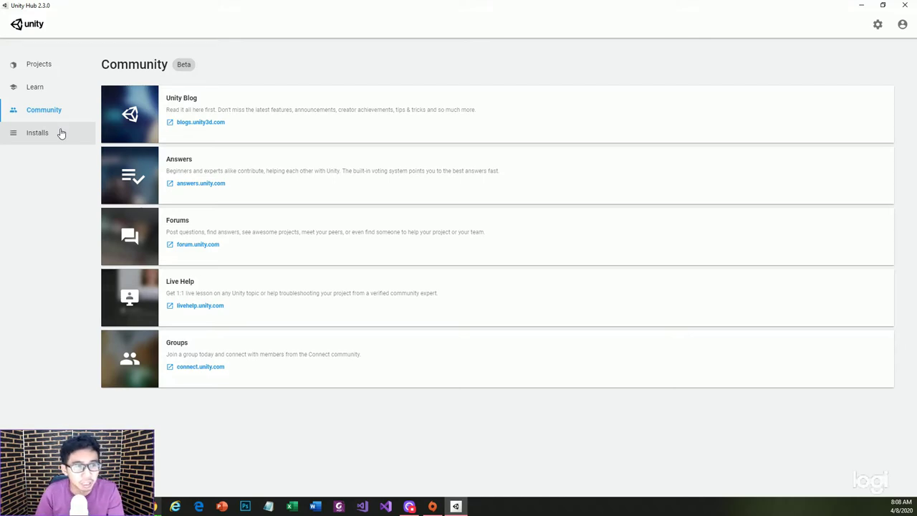
# - Check installed Unity versions, view then cancel the Add versions dialog, and return to Learn
pyautogui.click(61, 134)
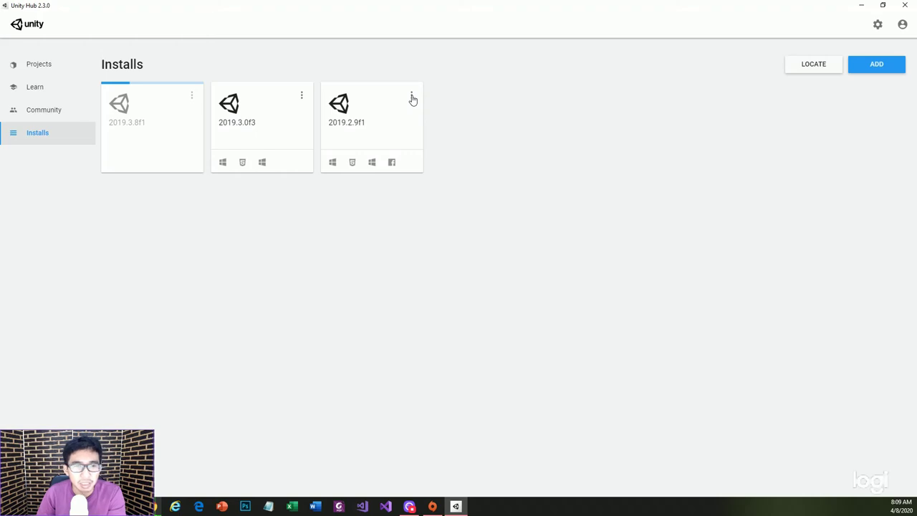
pyautogui.click(871, 71)
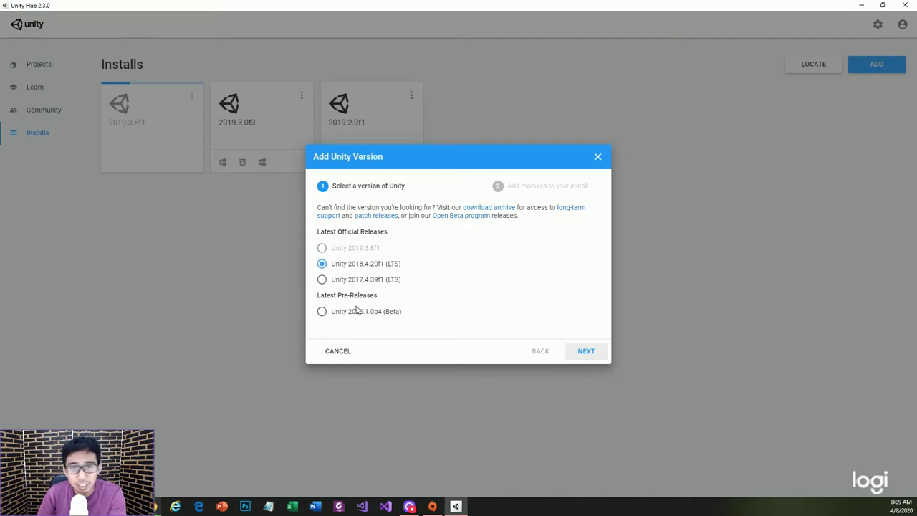
pyautogui.click(598, 157)
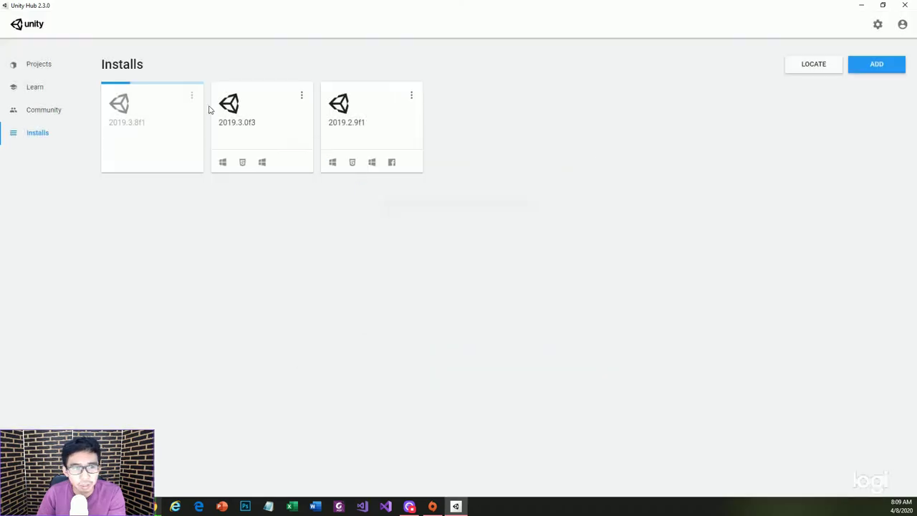
pyautogui.click(33, 86)
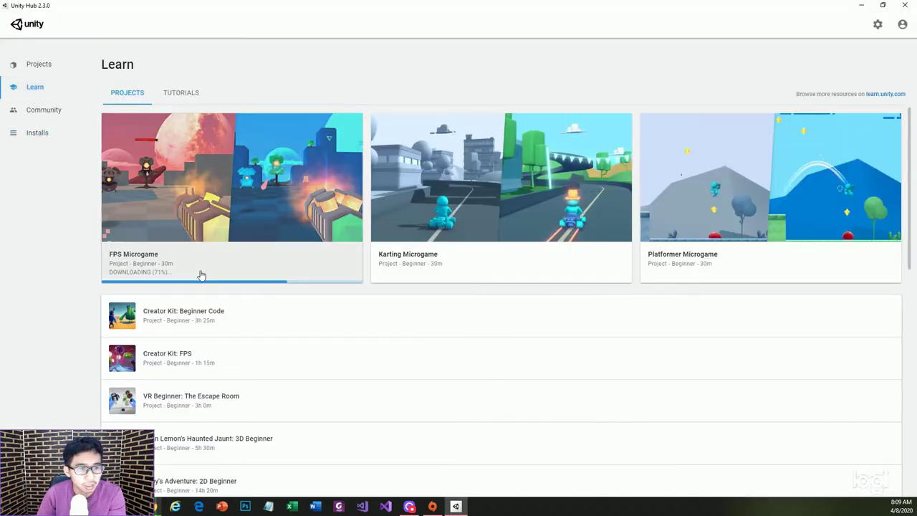
# - Recheck Installs and scroll through the FPS Microgame's New Mods on the Block tutorials
pyautogui.click(63, 135)
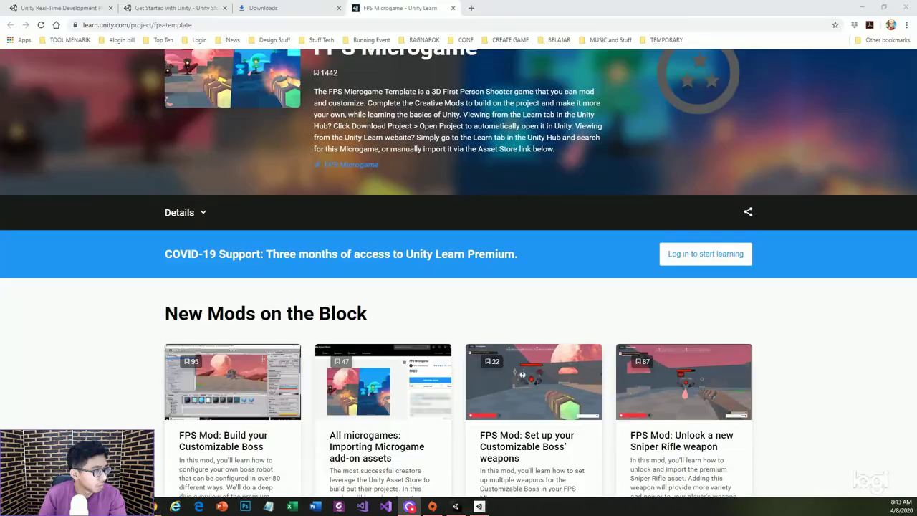
pyautogui.scroll(2, 334, 283)
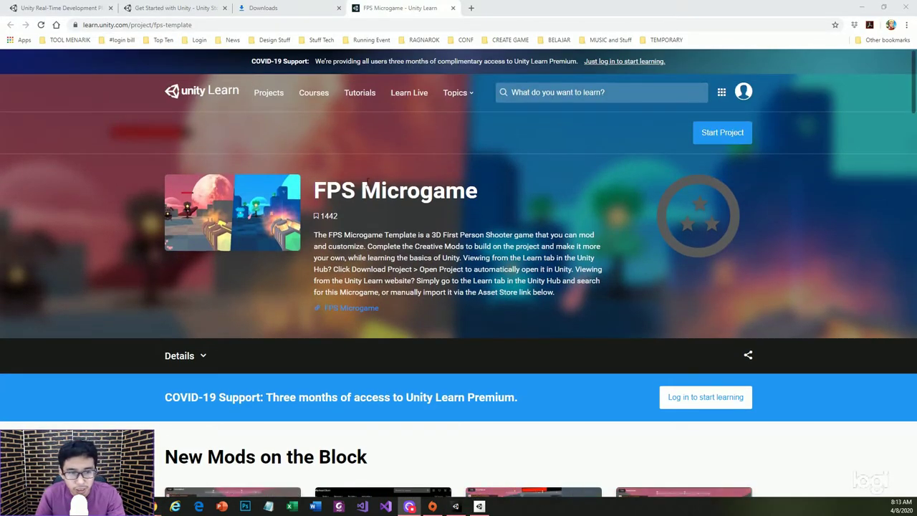
pyautogui.scroll(-3, 340, 238)
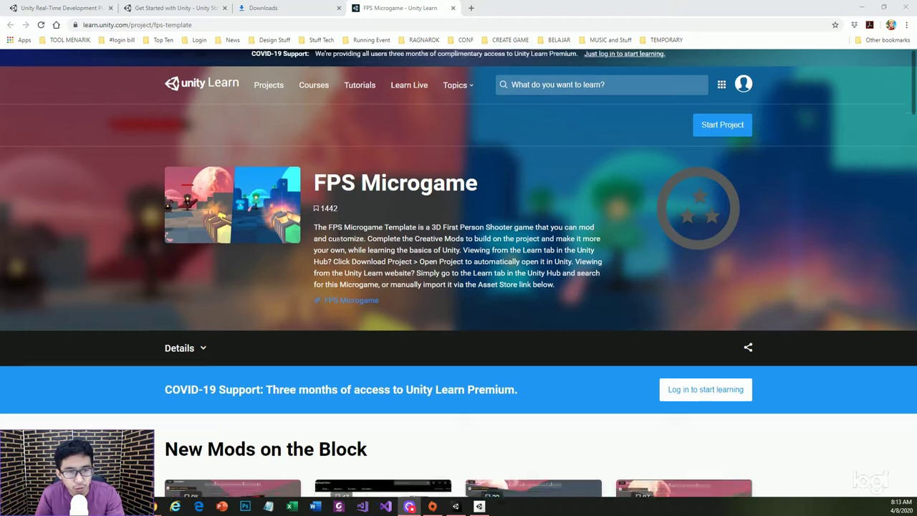
pyautogui.scroll(-1, 340, 238)
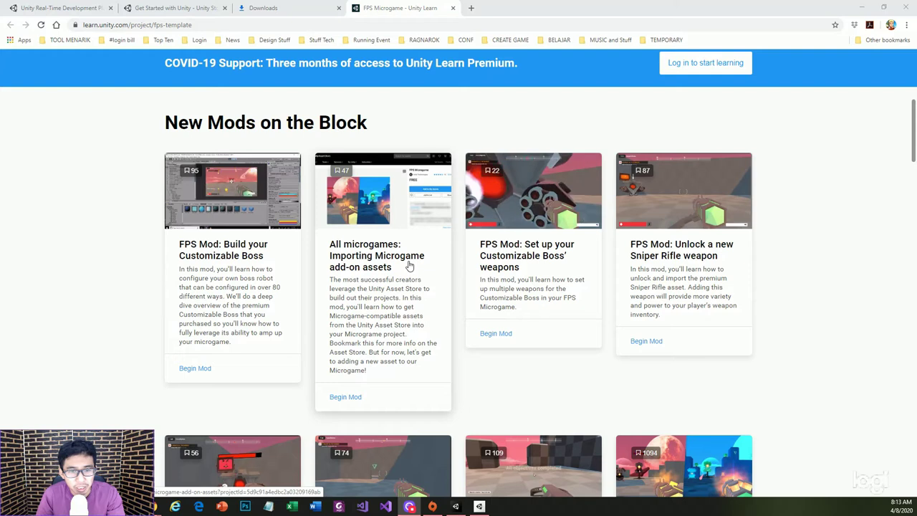
pyautogui.scroll(-1, 665, 213)
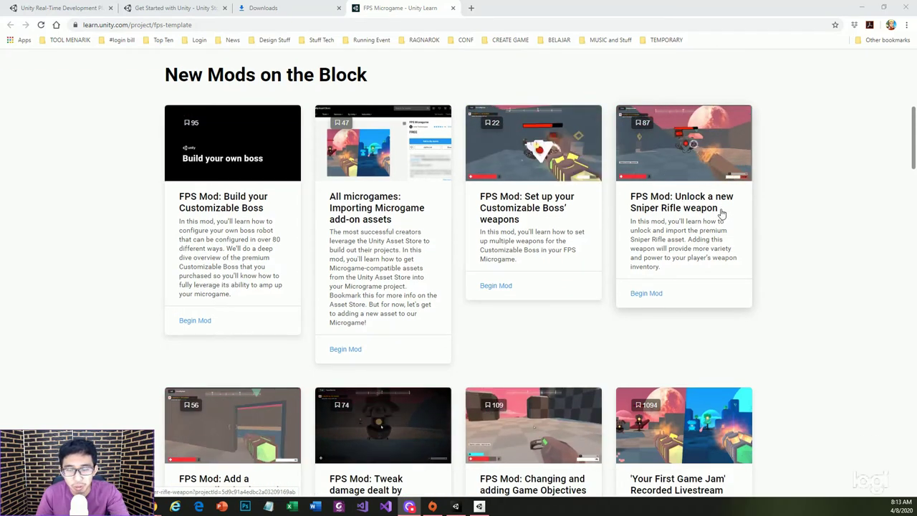
pyautogui.scroll(-3, 718, 213)
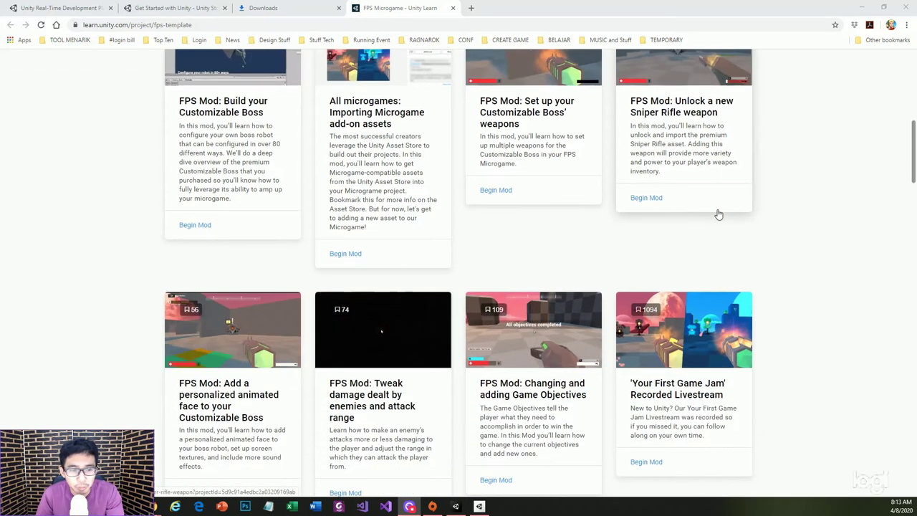
pyautogui.scroll(-1, 322, 282)
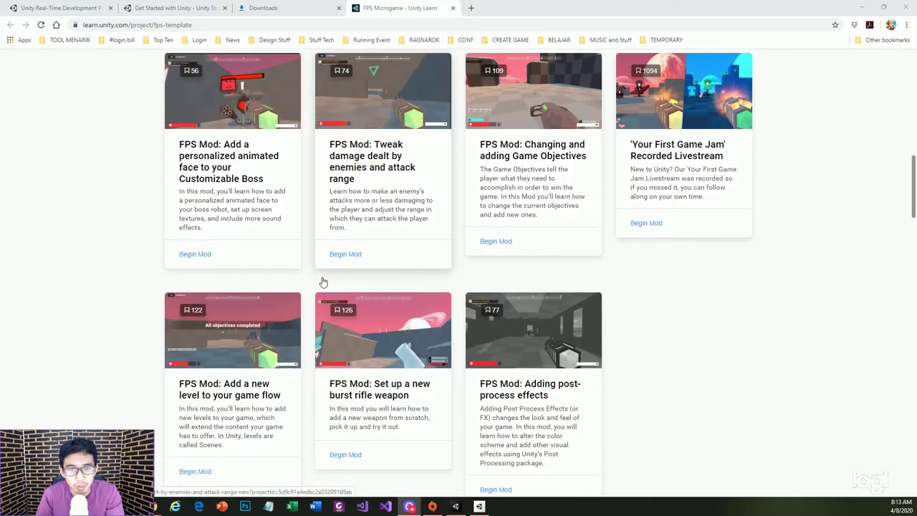
pyautogui.scroll(-1, 321, 282)
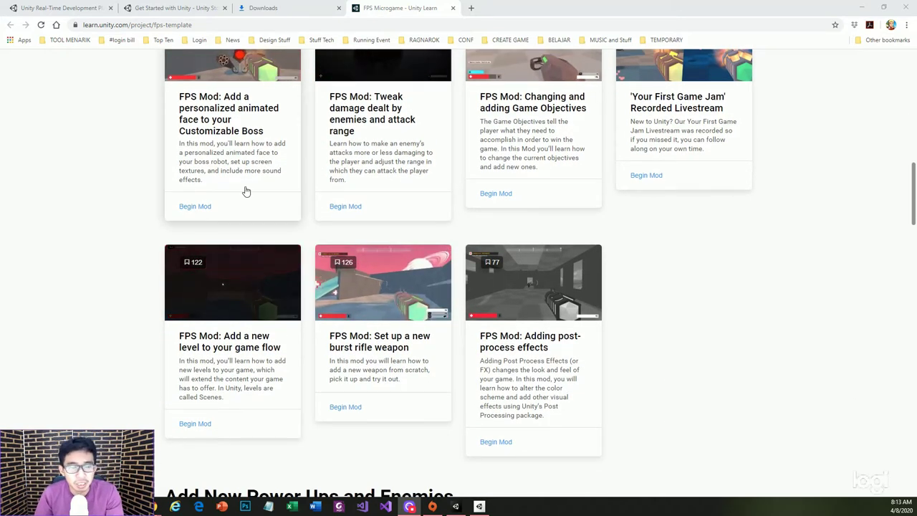
pyautogui.scroll(2, 248, 189)
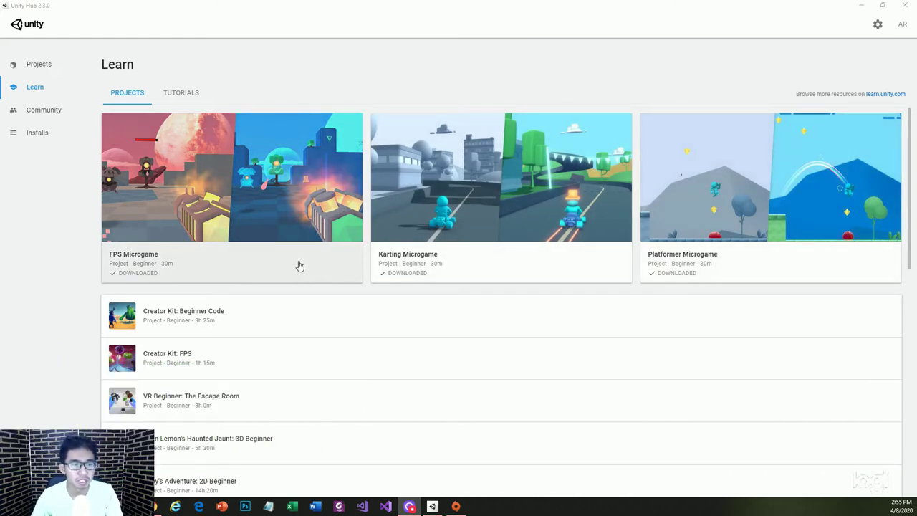
# - Open the downloaded FPS Microgame's details and choose Open Project
pyautogui.click(208, 275)
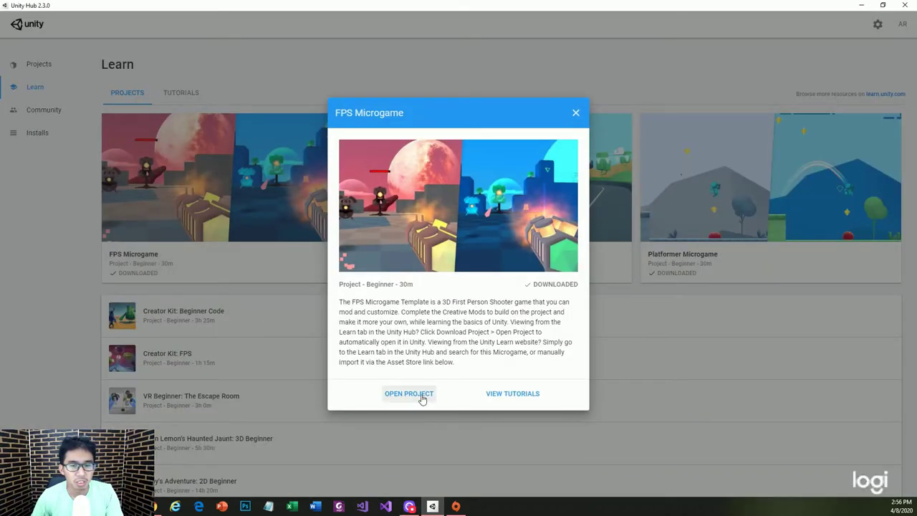
pyautogui.click(421, 396)
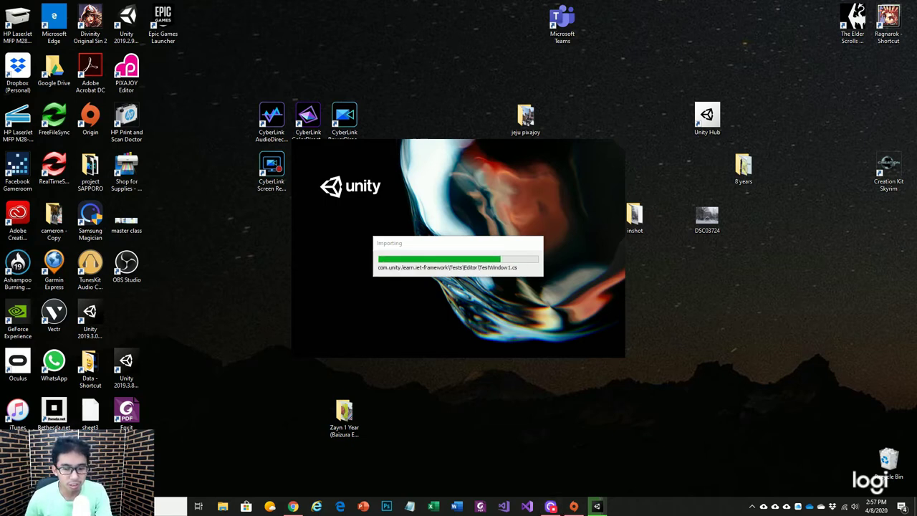
# - Watch CPU load in Task Manager's Performance and Processes views while the project imports
pyautogui.hotkey('ctrl', 'shift', 'Escape')
pyautogui.click(564, 190)
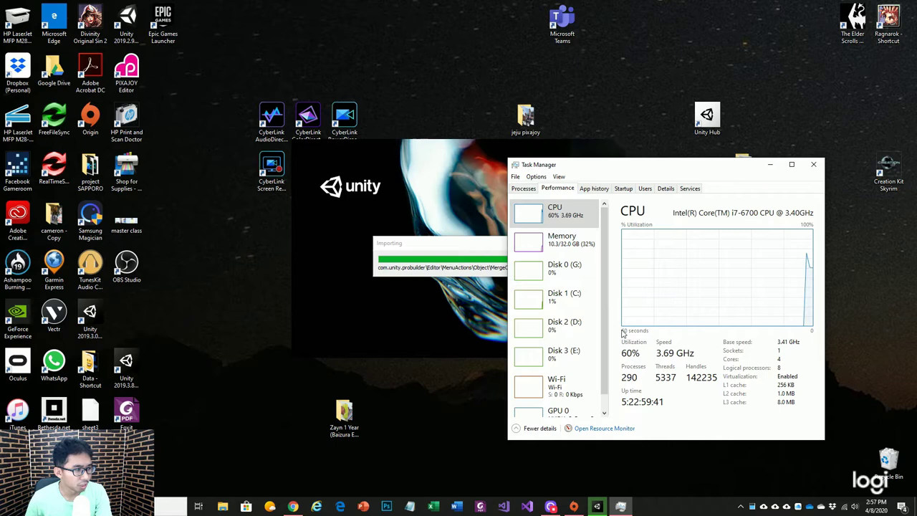
pyautogui.click(523, 188)
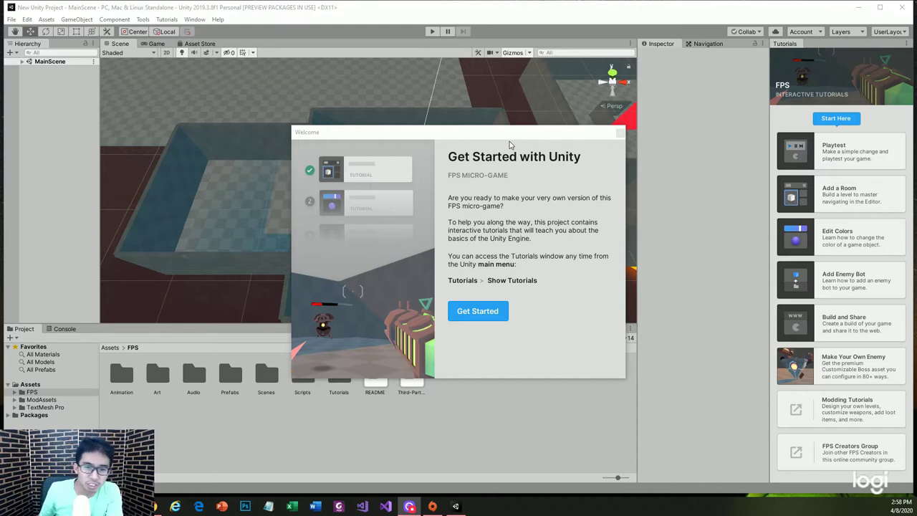
# - Leave the welcome dialog, pick the Playtest tutorial, and start it to reach step 2 of 8
pyautogui.click(473, 312)
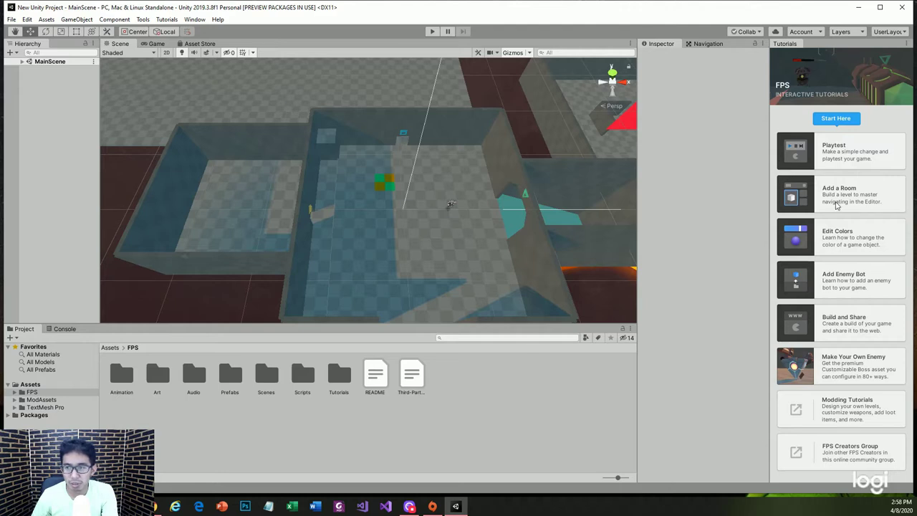
pyautogui.click(835, 151)
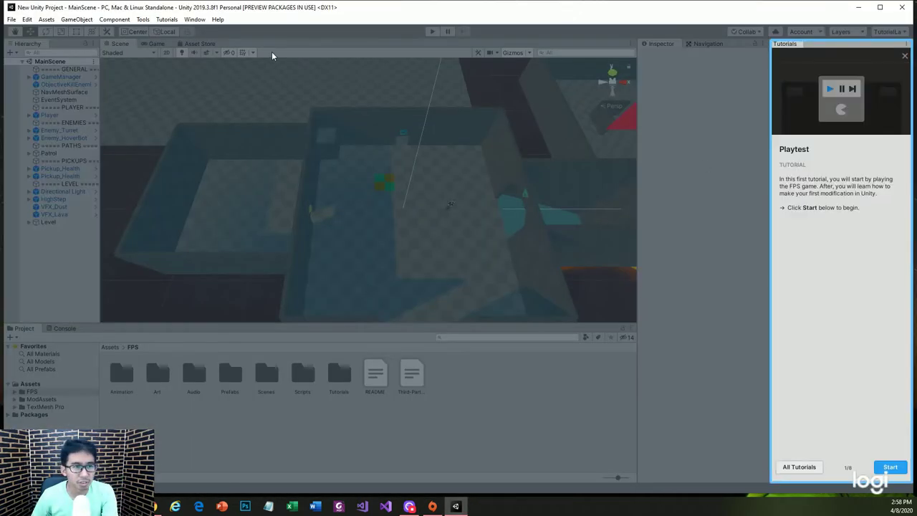
pyautogui.click(888, 468)
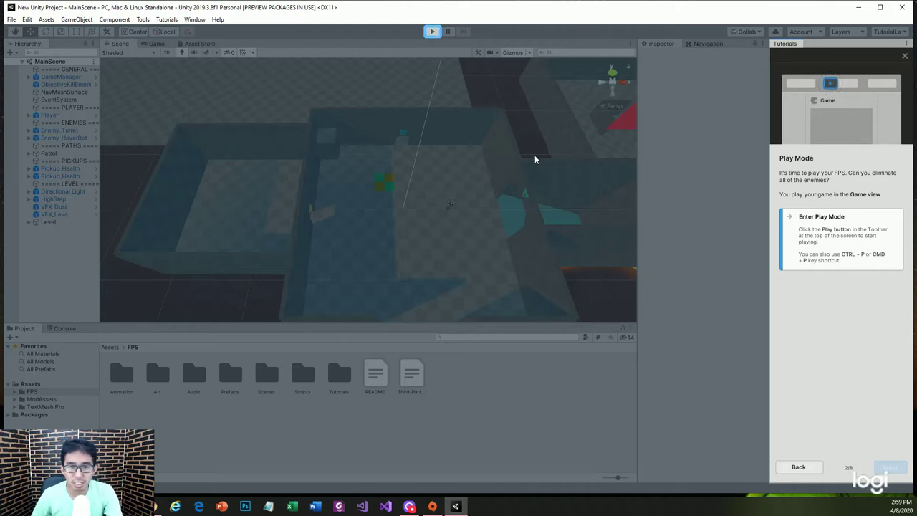
# - Start Play mode, walk toward the doorway and shoot down the HoverBot
pyautogui.click(434, 32)
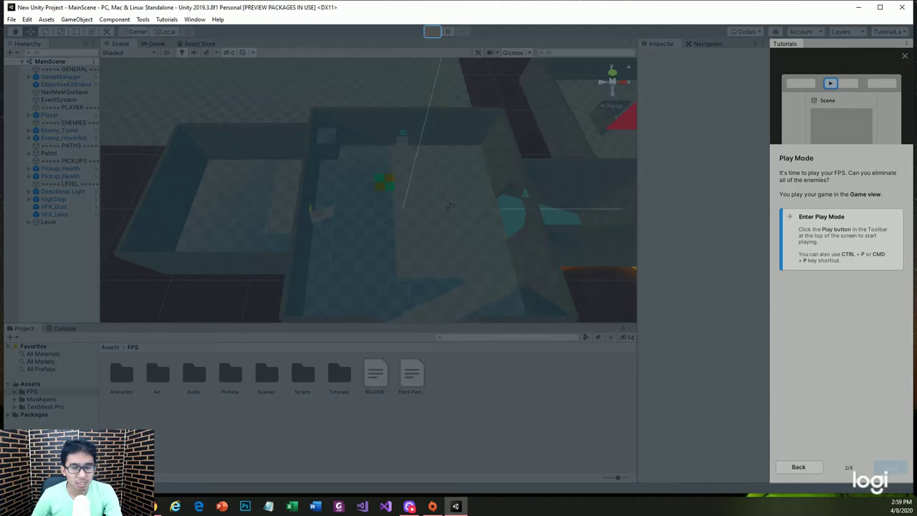
pyautogui.press('w')
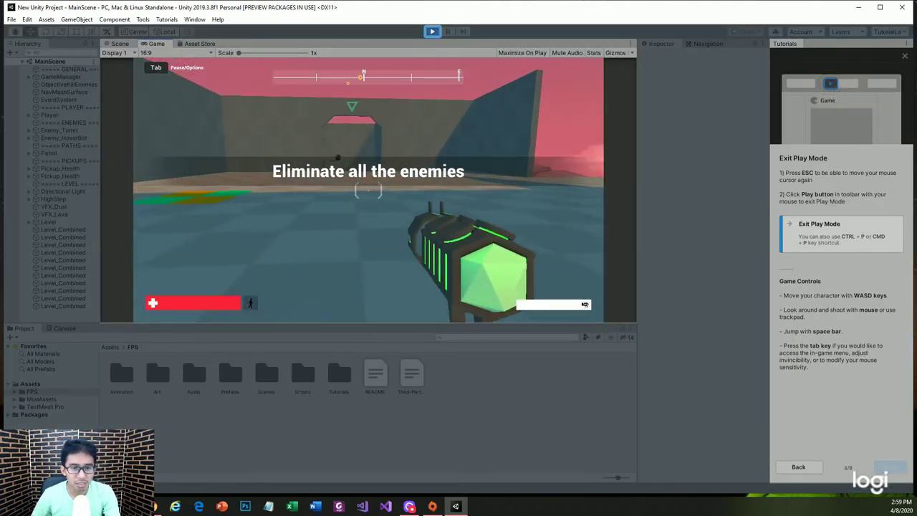
pyautogui.click(367, 189)
pyautogui.click(367, 189)
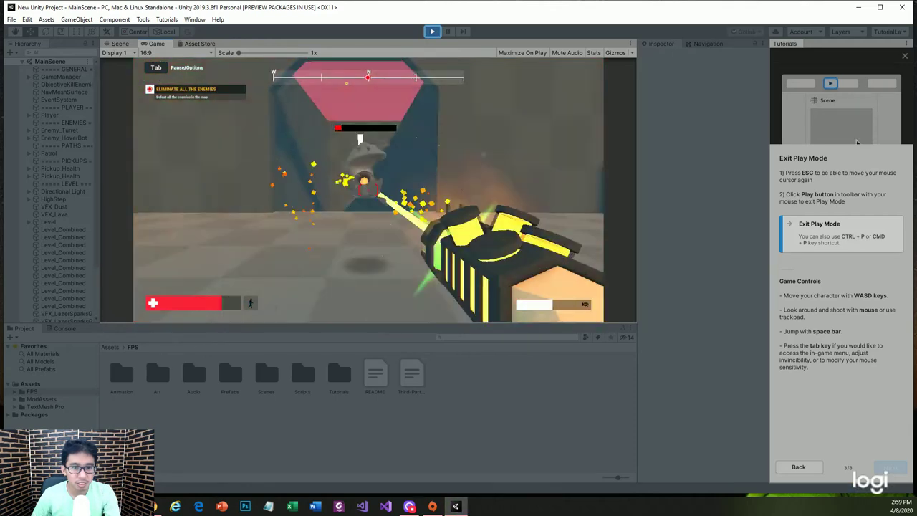
# - Head into the open area toward the corridor and destroy the remaining Turret
pyautogui.press('w')
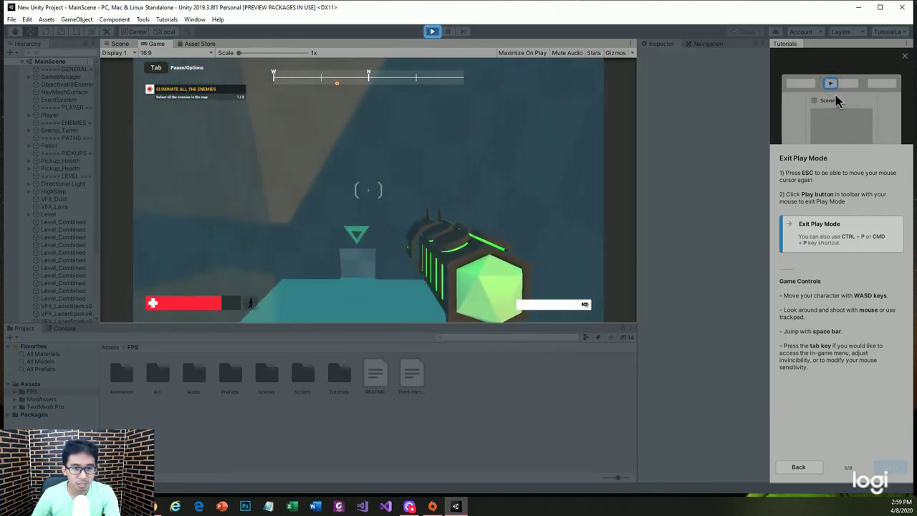
pyautogui.press('w')
pyautogui.press('w')
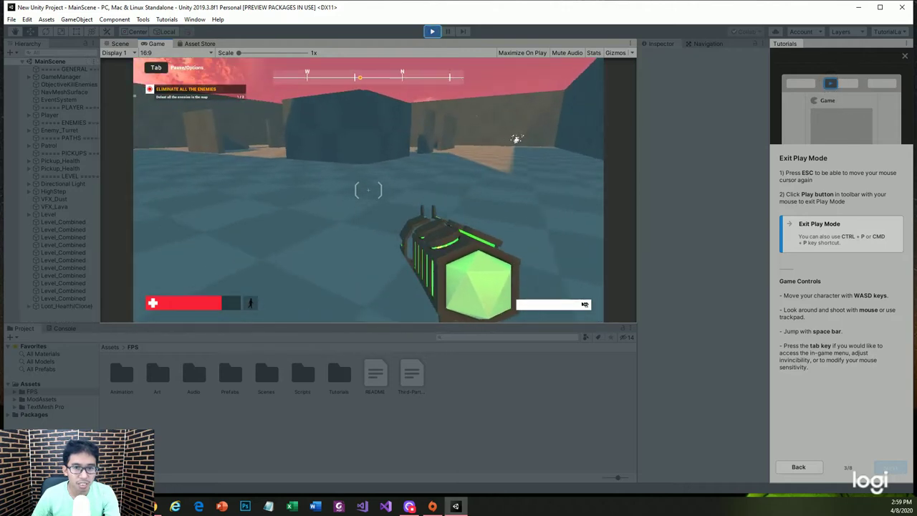
pyautogui.press('w')
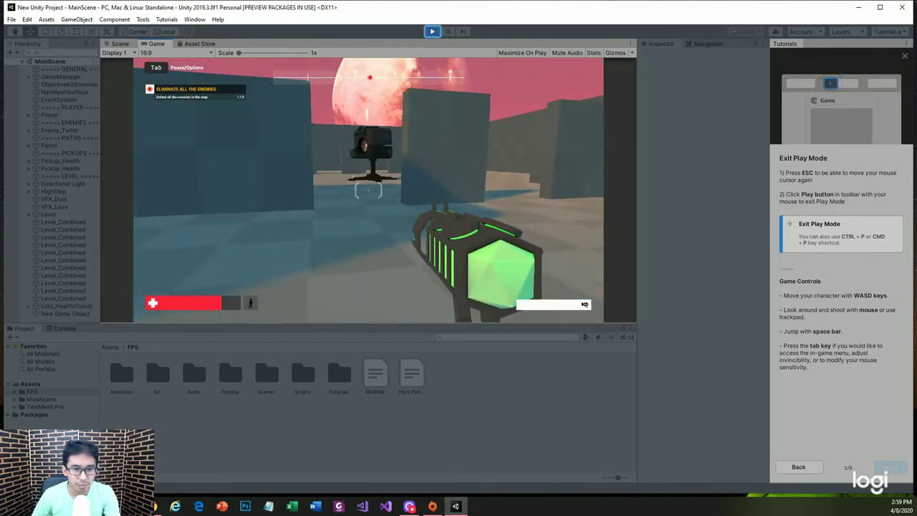
pyautogui.press('Escape')
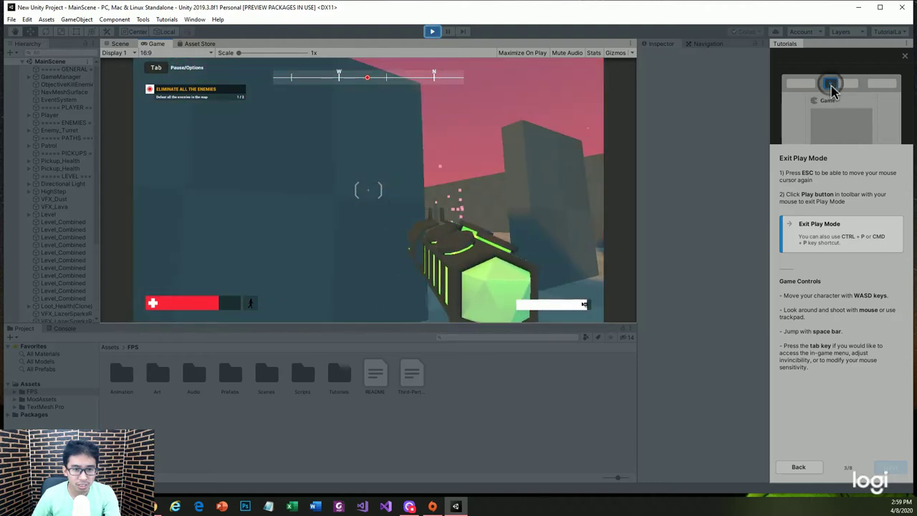
pyautogui.click(545, 143)
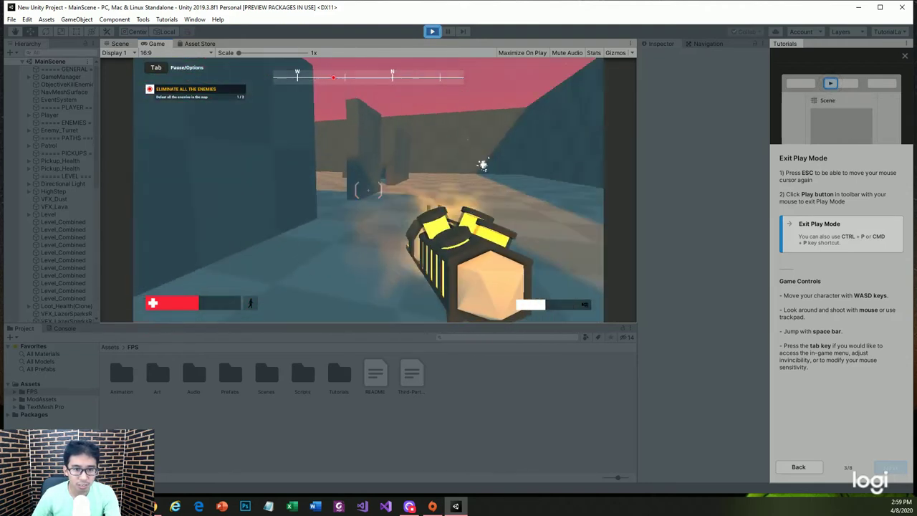
pyautogui.press('Escape')
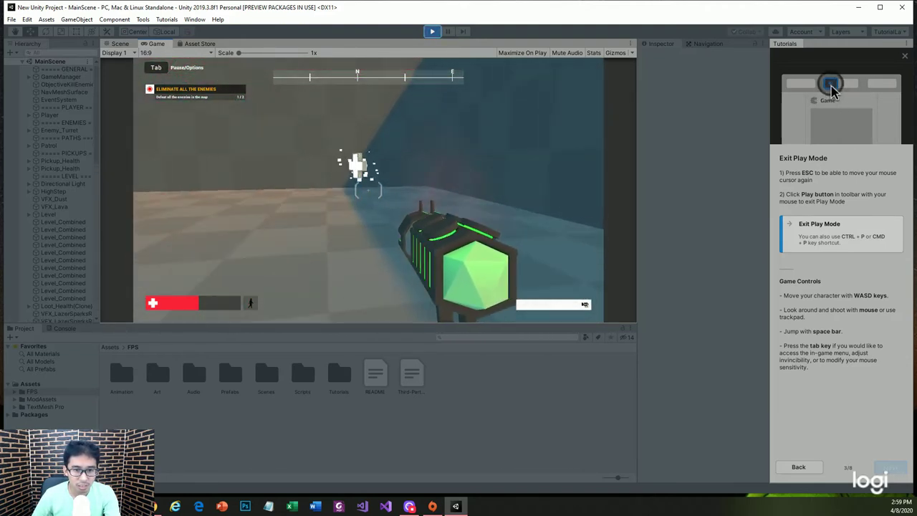
pyautogui.click(544, 144)
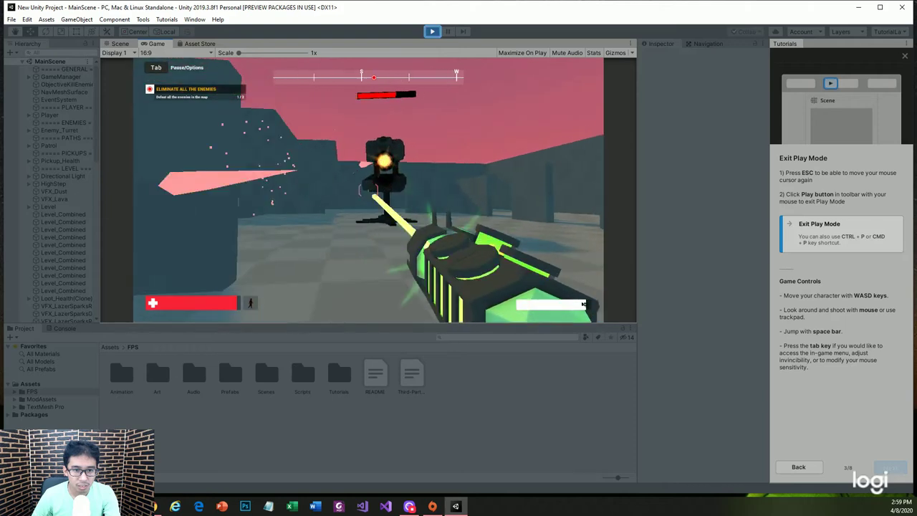
pyautogui.press('Escape')
pyautogui.click(373, 186)
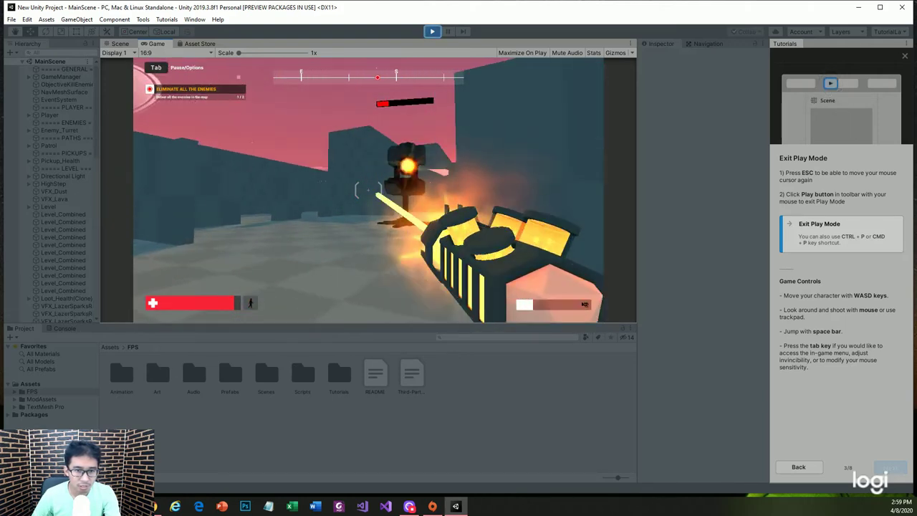
pyautogui.press('Escape')
pyautogui.click(372, 186)
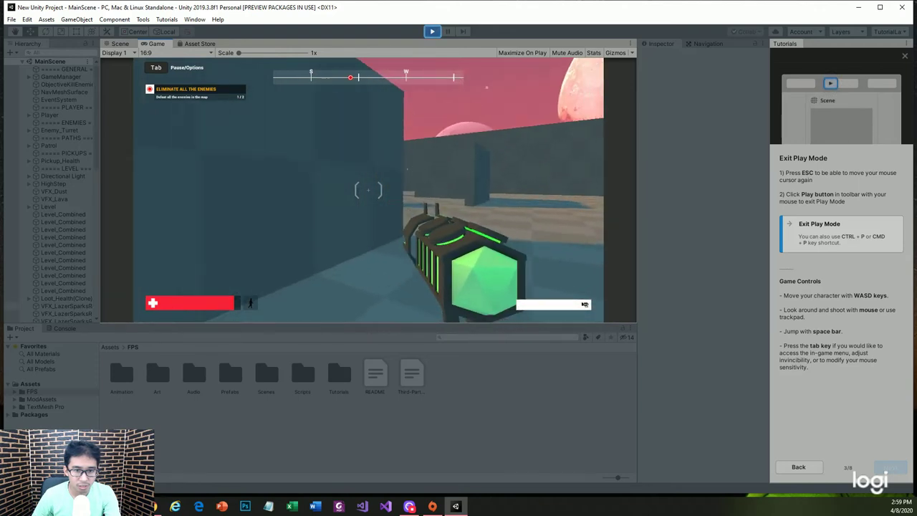
pyautogui.press('Escape')
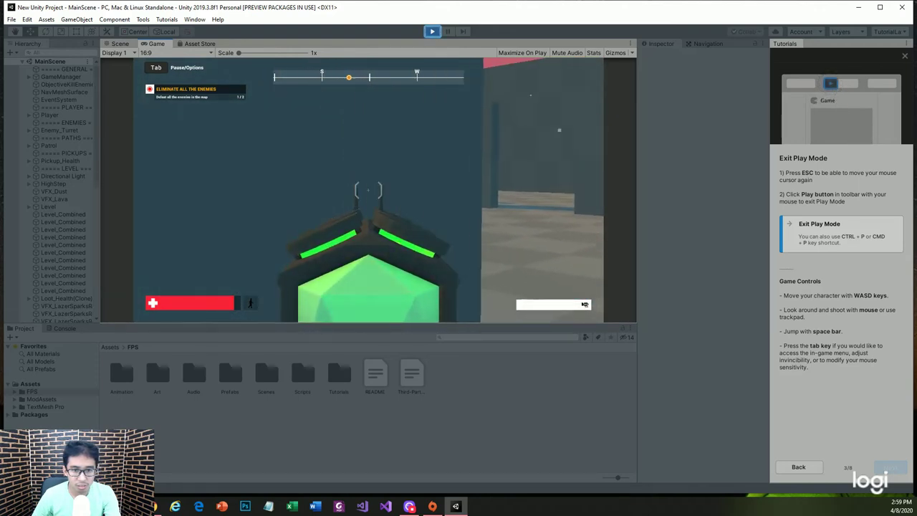
pyautogui.click(368, 188)
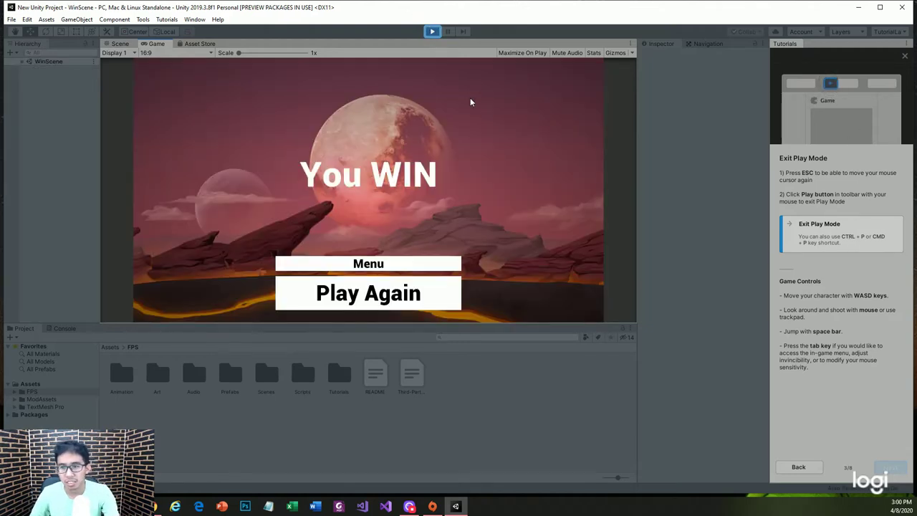
# - Choose Play Again on the You WIN screen, release the mouse and leave Play mode
pyautogui.click(388, 292)
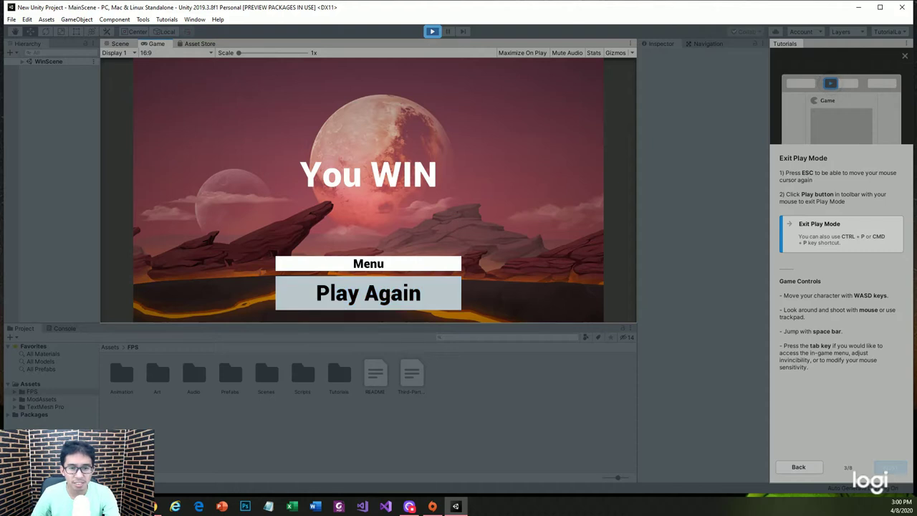
pyautogui.press('Escape')
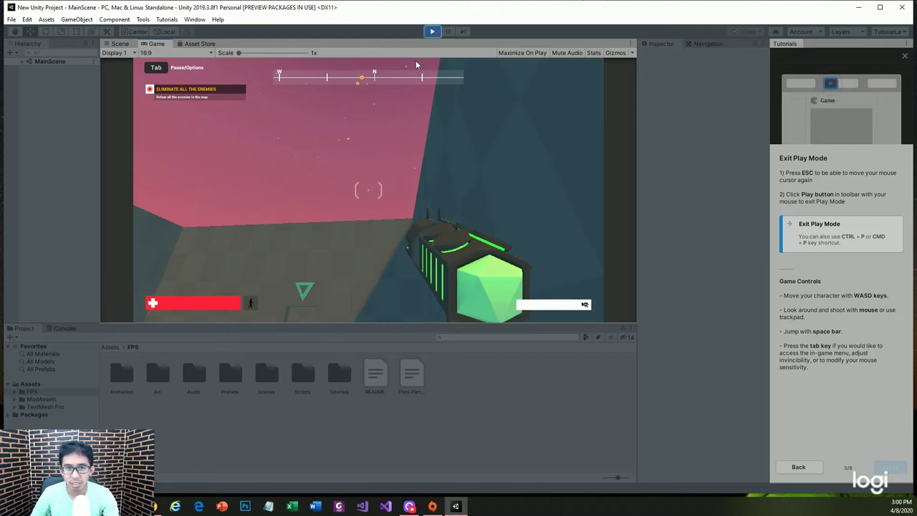
pyautogui.click(432, 31)
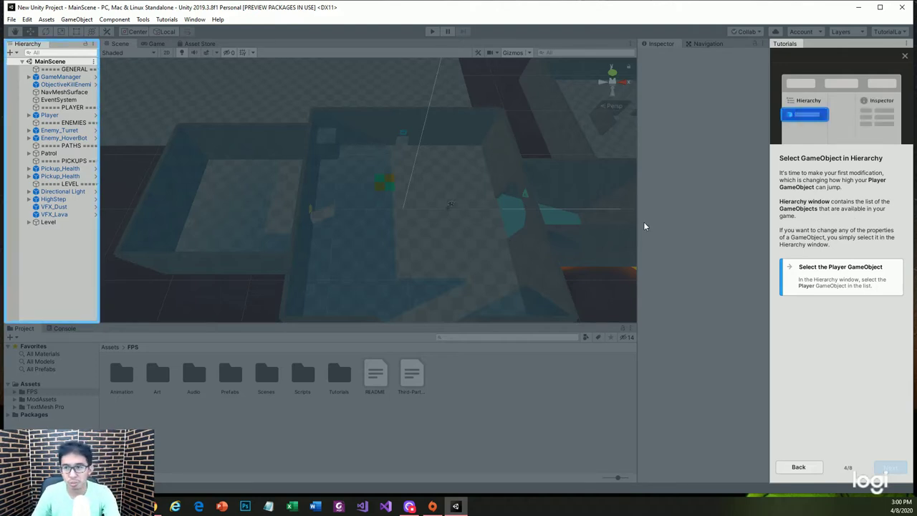
# - Select the Player and edit its Player Character Controller Gravity Down Force value
pyautogui.click(65, 69)
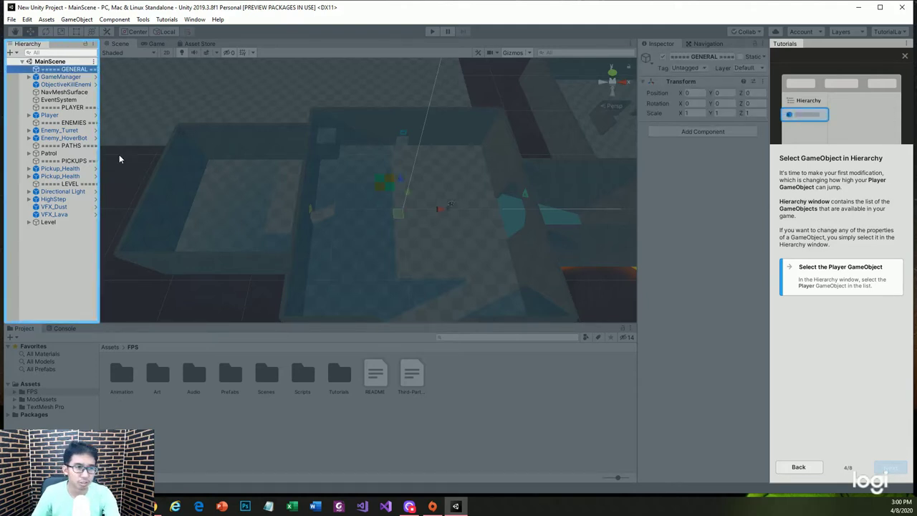
pyautogui.click(57, 116)
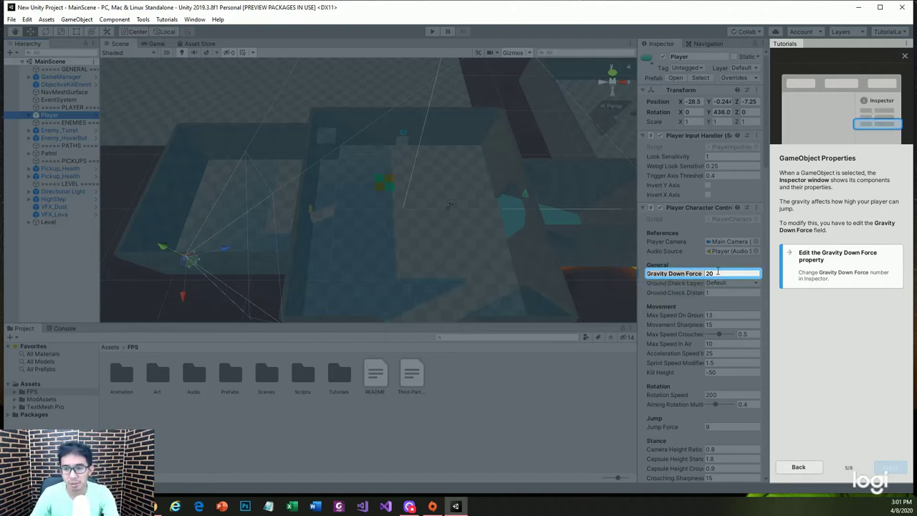
pyautogui.click(719, 273)
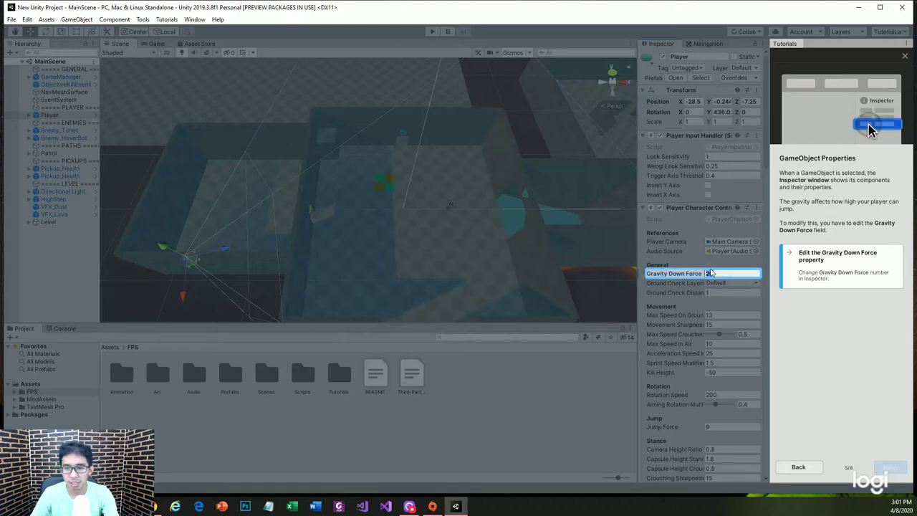
pyautogui.write('2')
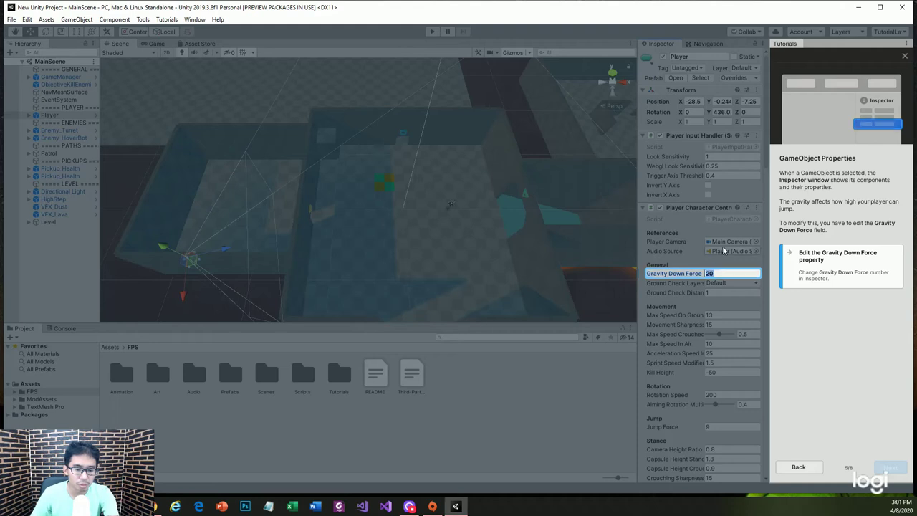
pyautogui.write('50')
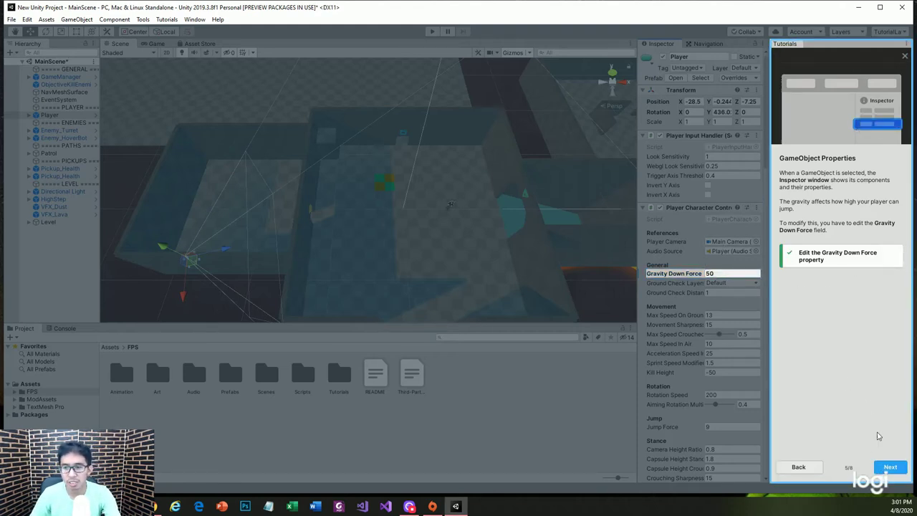
# - Confirm Gravity Down Force 50, playtest a jump, then mark the Playtest tutorial Done
pyautogui.press('Return')
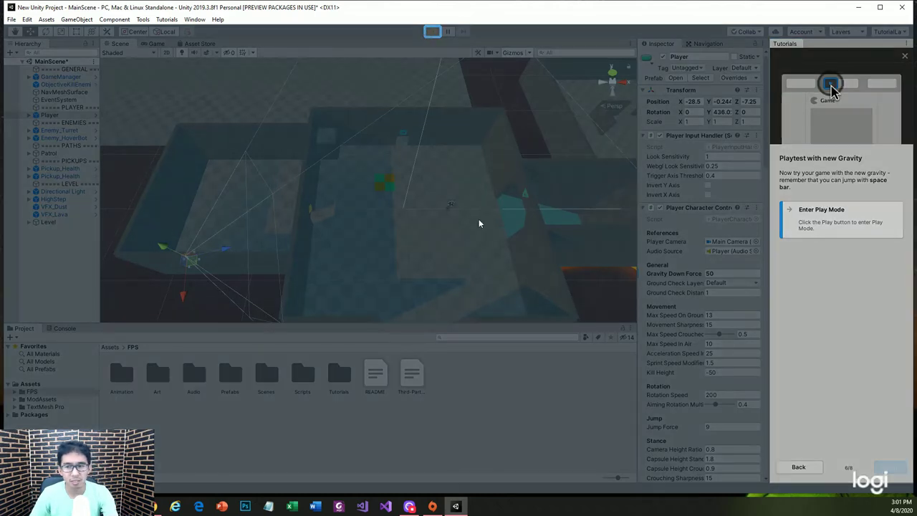
pyautogui.click(432, 30)
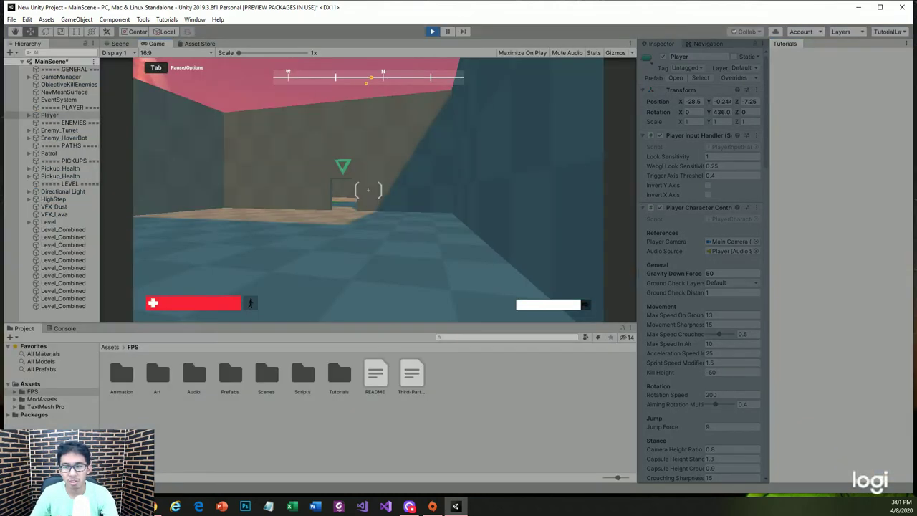
pyautogui.press('space')
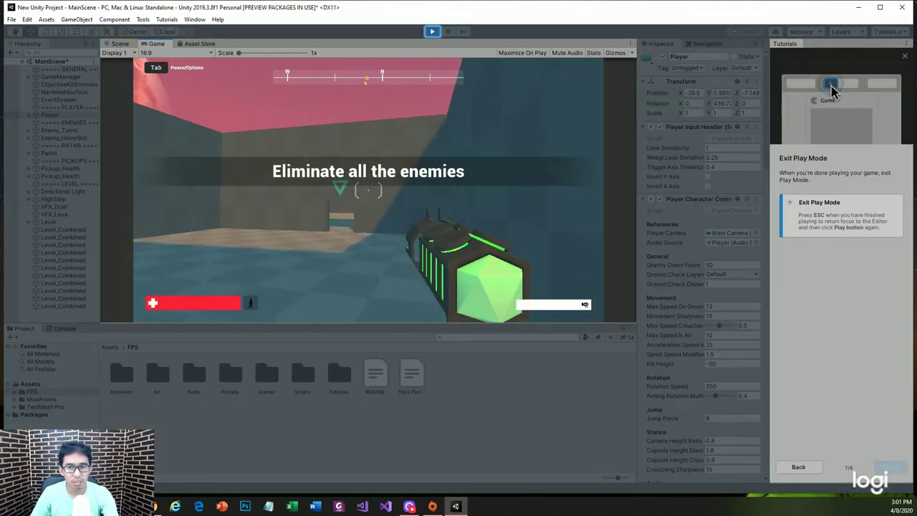
pyautogui.press('w')
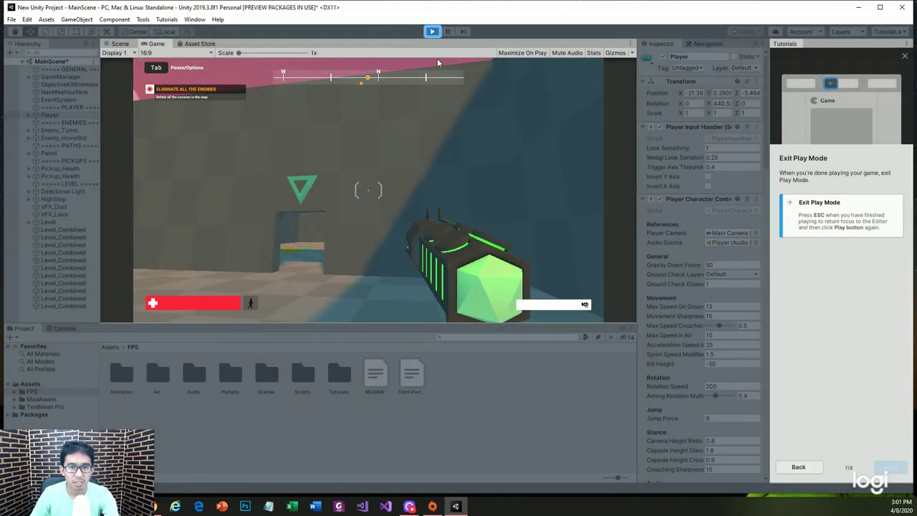
pyautogui.click(434, 32)
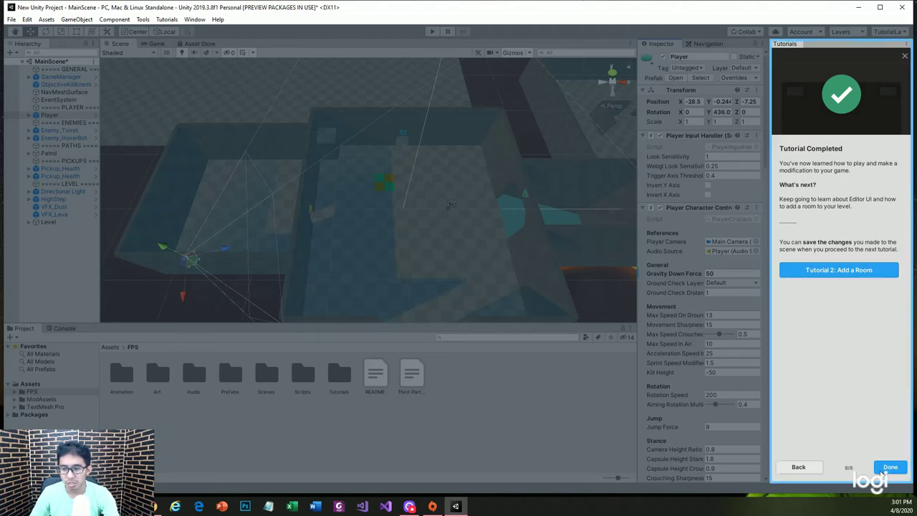
pyautogui.click(890, 468)
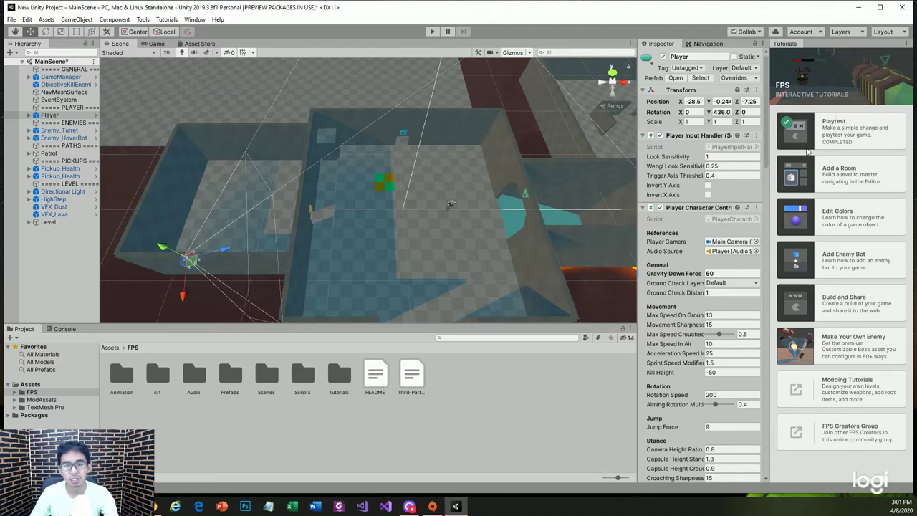
# - Start the Add a Room tutorial, saving the modified scene, and advance to panning
pyautogui.click(861, 186)
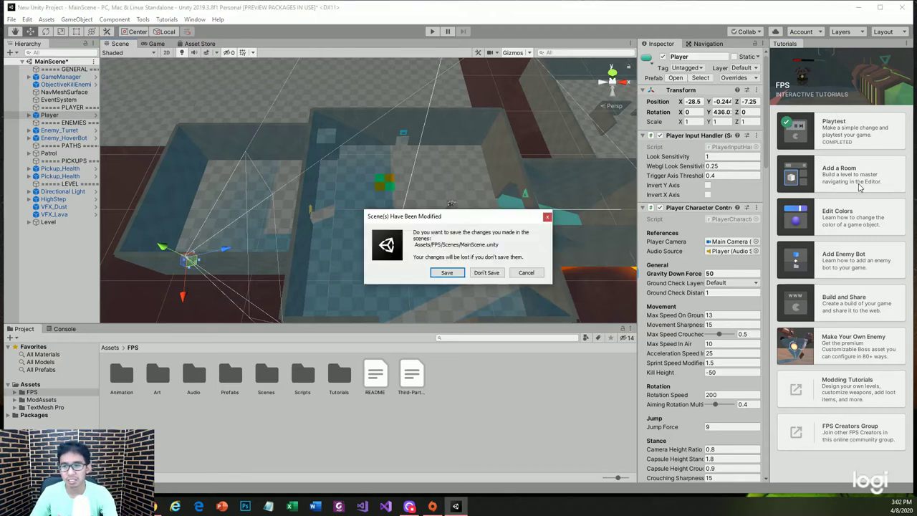
pyautogui.click(462, 273)
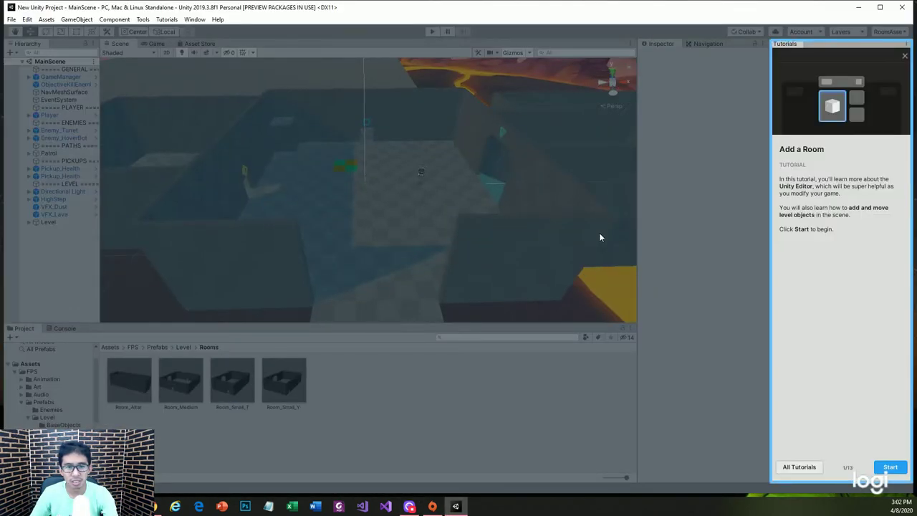
pyautogui.click(889, 467)
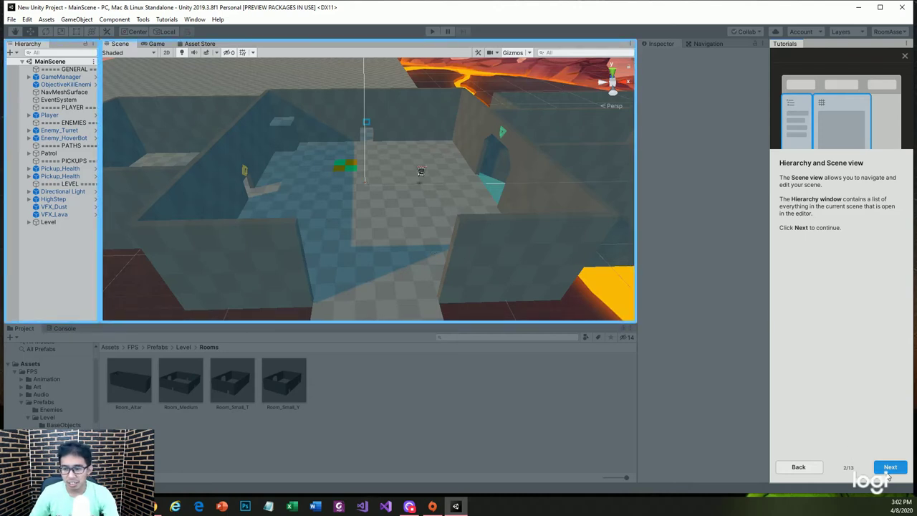
pyautogui.click(889, 469)
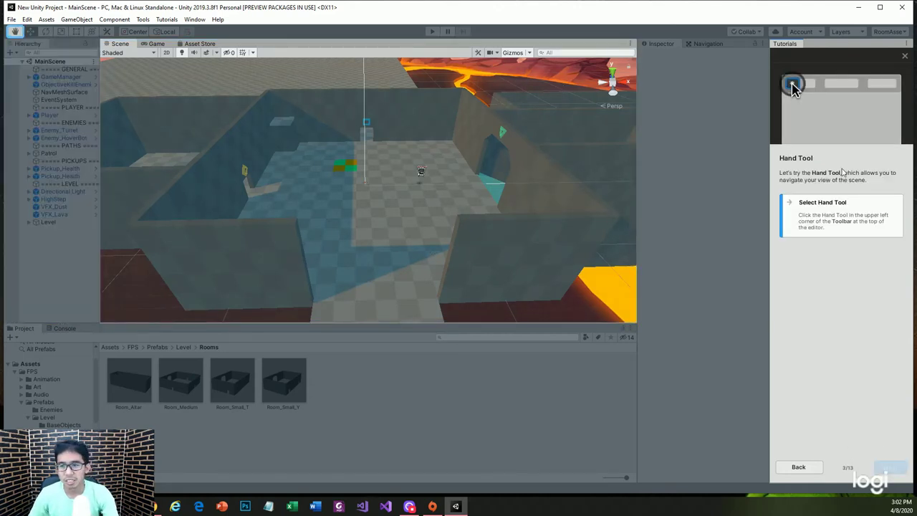
# - Pan around the level with the Hand Tool until the pan task completes
pyautogui.click(16, 33)
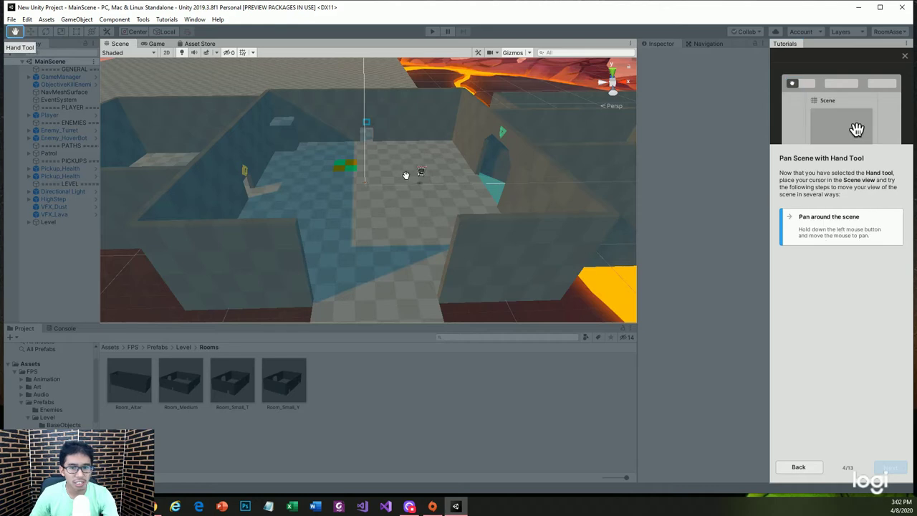
pyautogui.moveTo(392, 190)
pyautogui.mouseDown()
pyautogui.moveTo(406, 182)
pyautogui.moveTo(405, 155)
pyautogui.moveTo(415, 164)
pyautogui.moveTo(360, 131)
pyautogui.moveTo(401, 184)
pyautogui.moveTo(415, 225)
pyautogui.moveTo(405, 147)
pyautogui.moveTo(452, 235)
pyautogui.moveTo(397, 194)
pyautogui.moveTo(422, 188)
pyautogui.mouseUp()
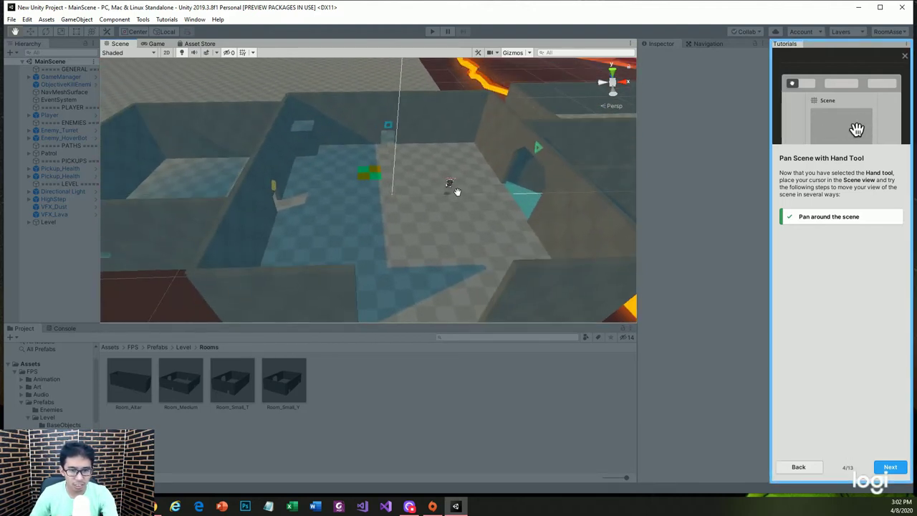
pyautogui.moveTo(420, 155)
pyautogui.keyDown('alt'); pyautogui.mouseDown()
pyautogui.moveTo(430, 245)
pyautogui.moveTo(406, 114)
pyautogui.moveTo(366, 297)
pyautogui.moveTo(417, 127)
pyautogui.moveTo(402, 160)
pyautogui.mouseUp(); pyautogui.keyUp('alt')
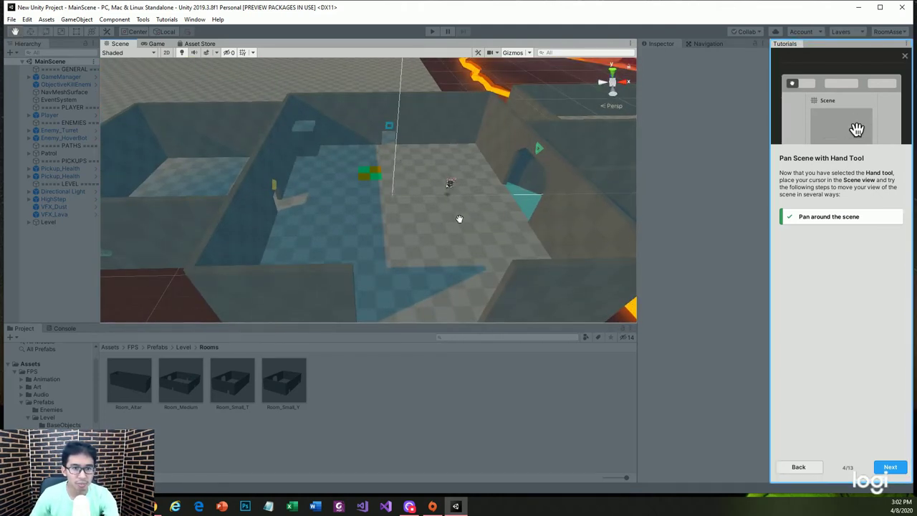
pyautogui.moveTo(414, 198)
pyautogui.mouseDown()
pyautogui.moveTo(104, 226)
pyautogui.moveTo(446, 205)
pyautogui.mouseUp()
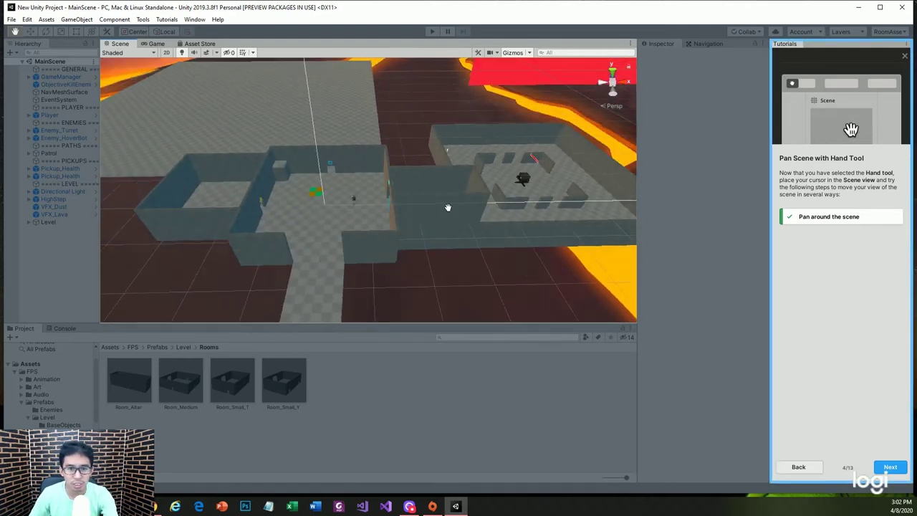
pyautogui.scroll(-2, 430, 225)
pyautogui.scroll(-2, 428, 227)
pyautogui.scroll(-2, 428, 228)
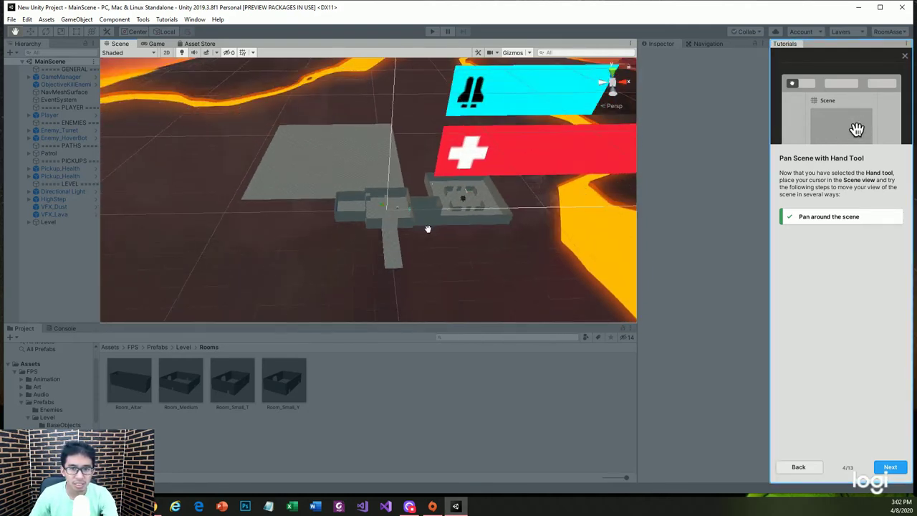
pyautogui.scroll(-2, 426, 226)
pyautogui.scroll(2, 425, 224)
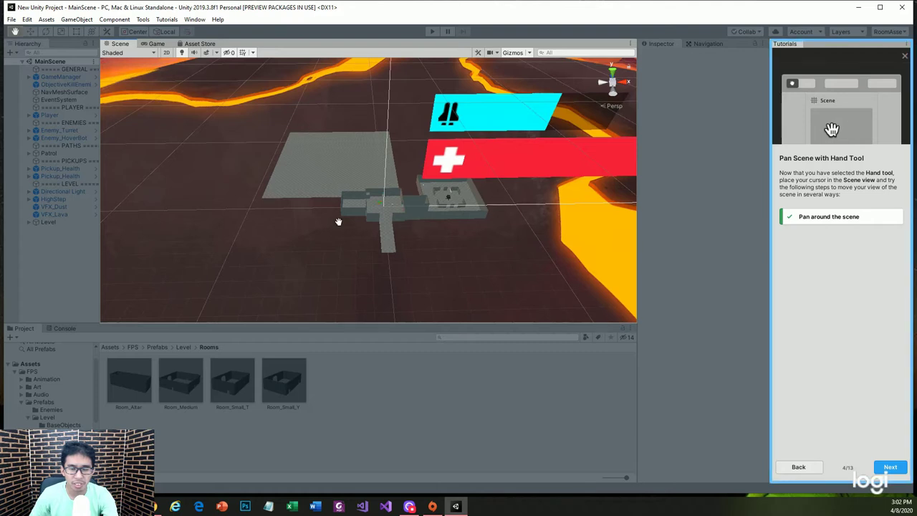
pyautogui.scroll(3, 421, 215)
pyautogui.scroll(2, 423, 212)
pyautogui.scroll(2, 415, 213)
pyautogui.scroll(2, 408, 212)
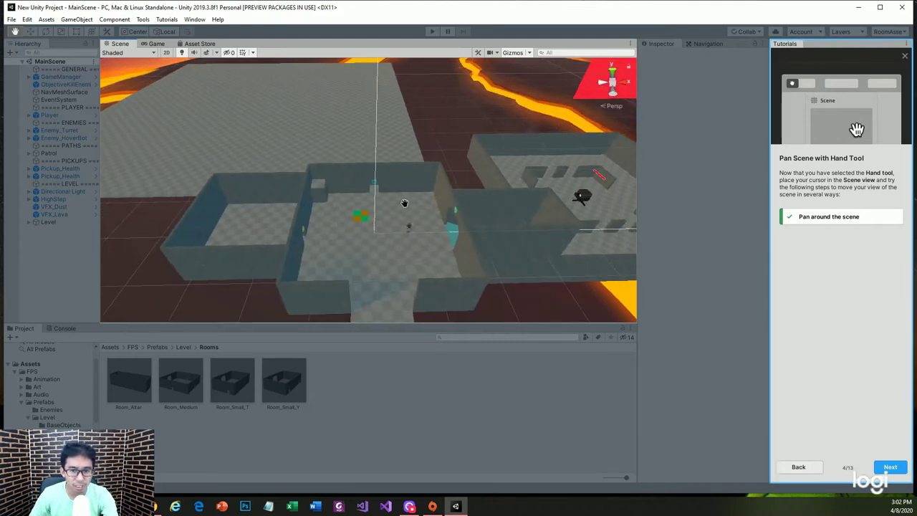
pyautogui.scroll(2, 402, 211)
pyautogui.keyDown('alt'); pyautogui.moveTo(403, 211); pyautogui.dragTo(387, 210); pyautogui.keyUp('alt')
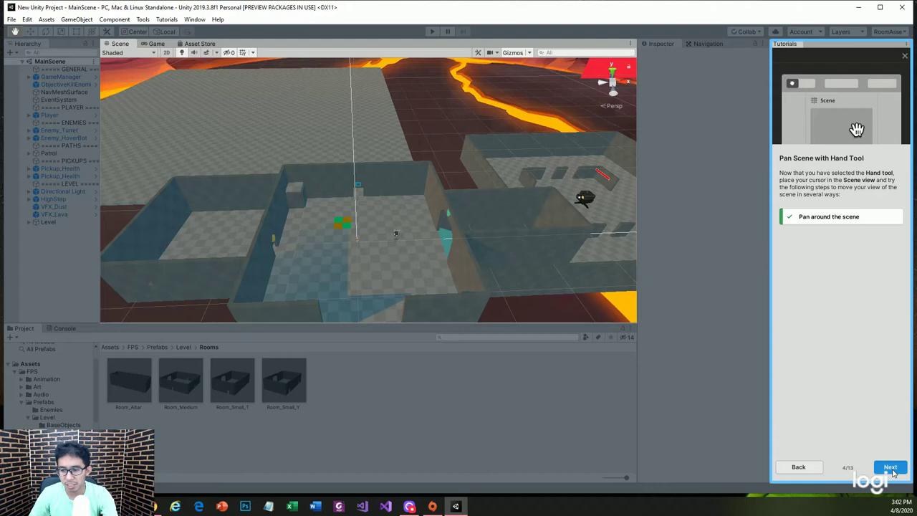
# - Complete the orbit lesson by orbiting the Scene view around the level
pyautogui.click(891, 467)
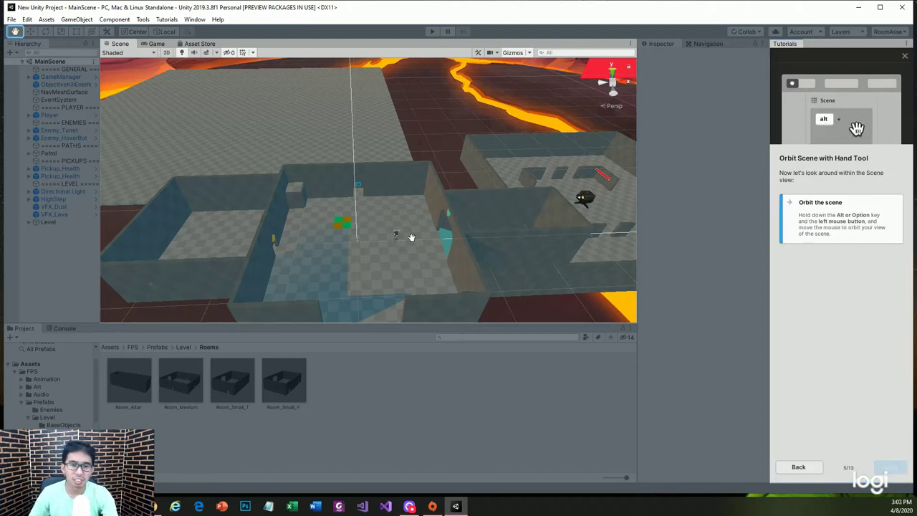
pyautogui.keyDown('alt'); pyautogui.moveTo(383, 240); pyautogui.dragTo(495, 205); pyautogui.keyUp('alt')
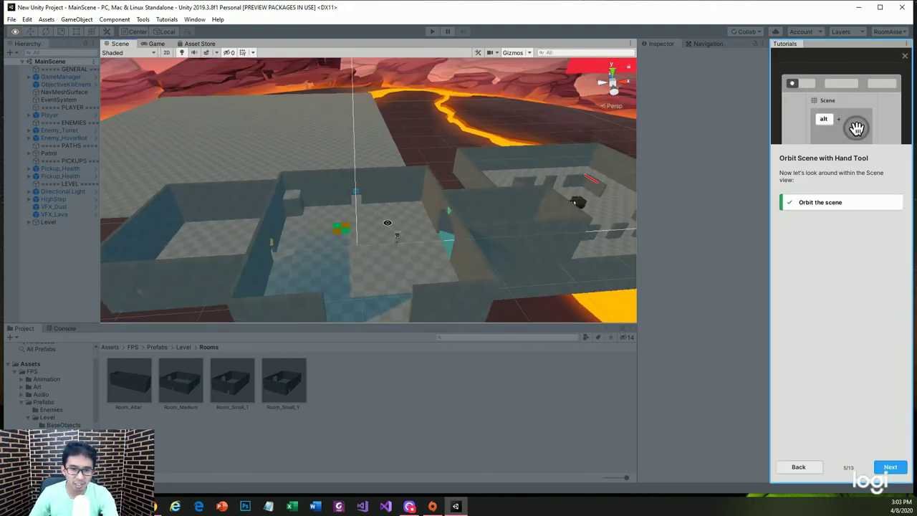
pyautogui.click(888, 466)
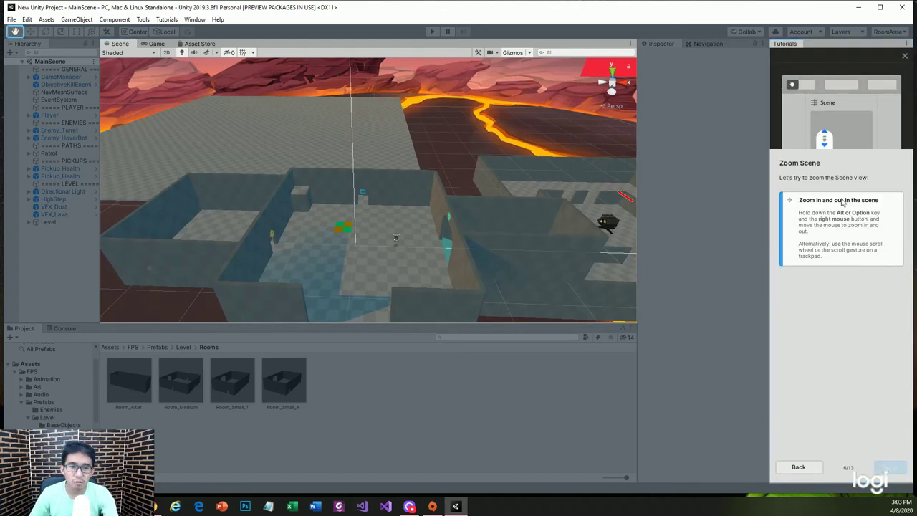
# - Zoom the Scene view in and out to complete the zoom lesson
pyautogui.scroll(-5, 432, 237)
pyautogui.scroll(6, 432, 237)
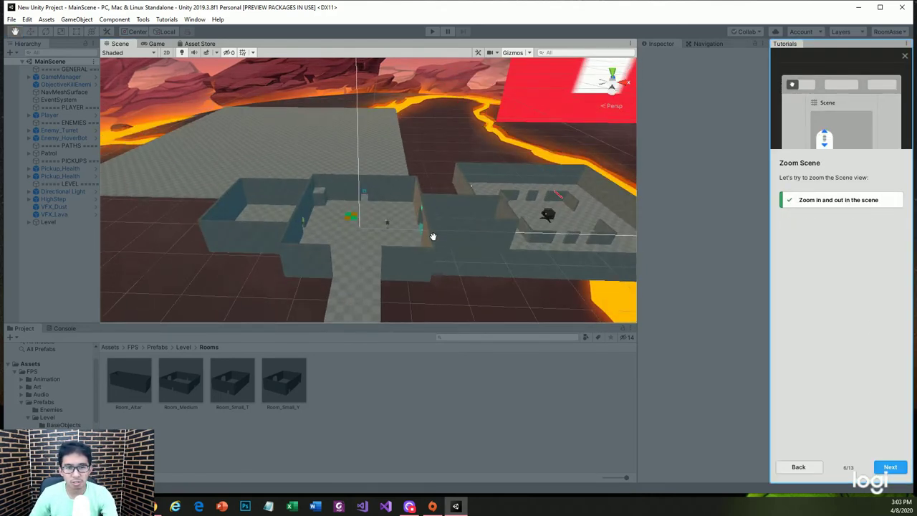
pyautogui.scroll(2, 432, 237)
pyautogui.scroll(-4, 432, 237)
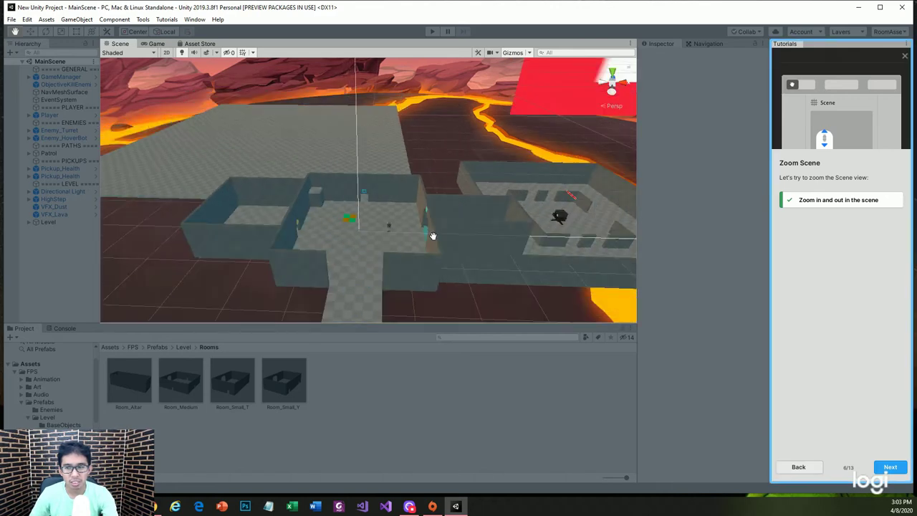
pyautogui.scroll(3, 432, 237)
pyautogui.scroll(2, 432, 237)
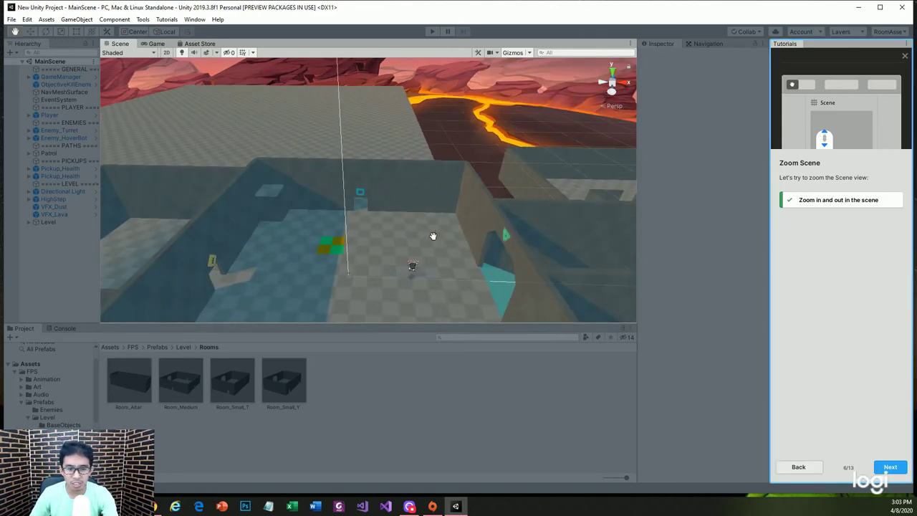
pyautogui.scroll(-1, 433, 236)
pyautogui.scroll(-2, 432, 234)
pyautogui.scroll(-1, 432, 234)
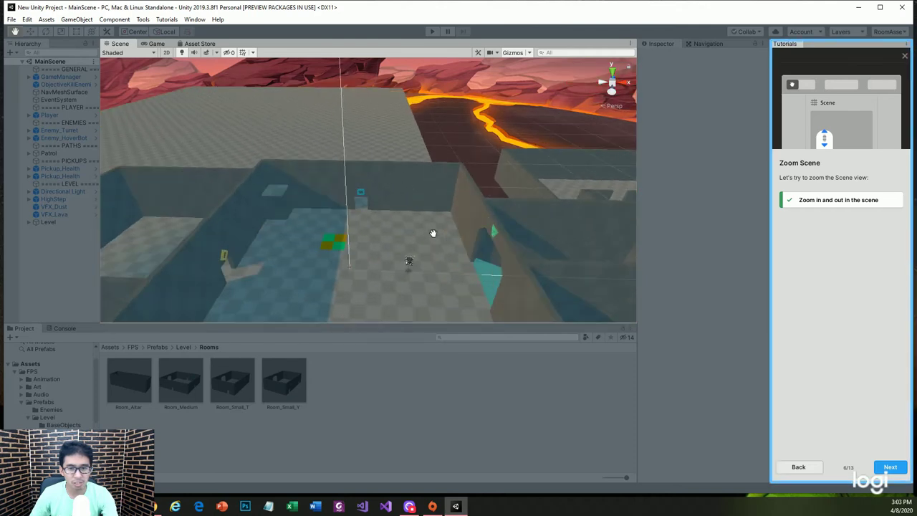
pyautogui.scroll(-2, 432, 234)
pyautogui.scroll(2, 433, 233)
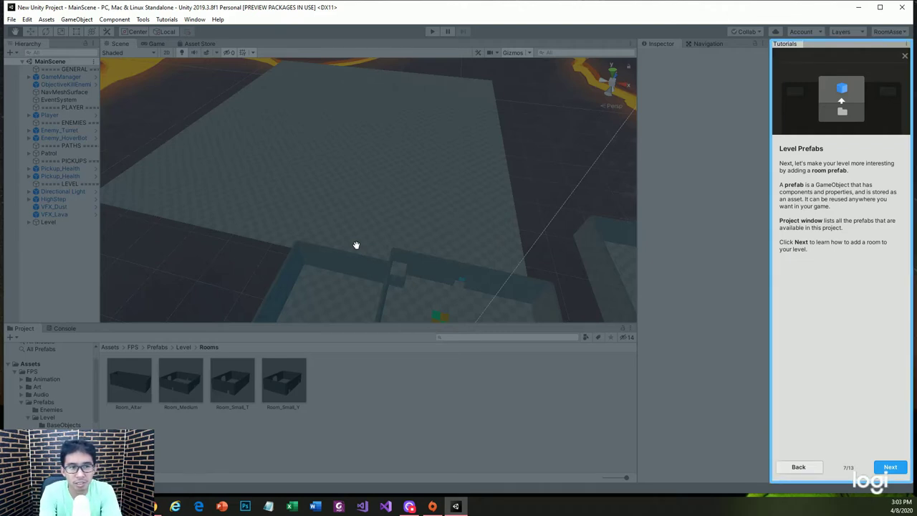
pyautogui.click(75, 20)
pyautogui.moveTo(147, 53)
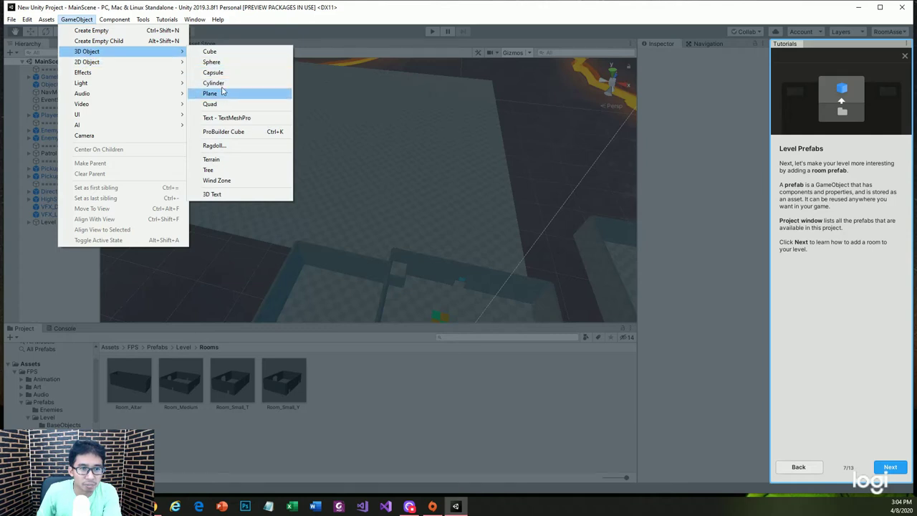
pyautogui.click(326, 42)
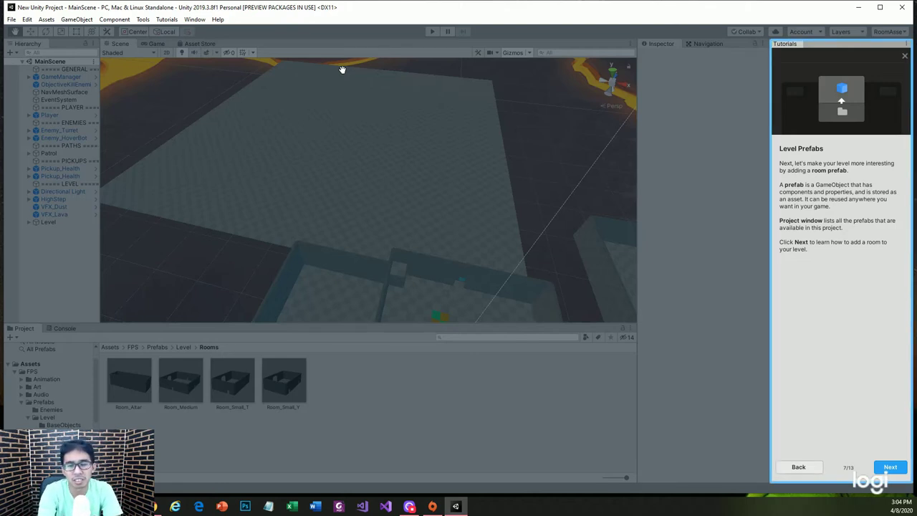
# - Drag the Room_Altar prefab from the Rooms folder into the scene beside the existing rooms
pyautogui.click(889, 466)
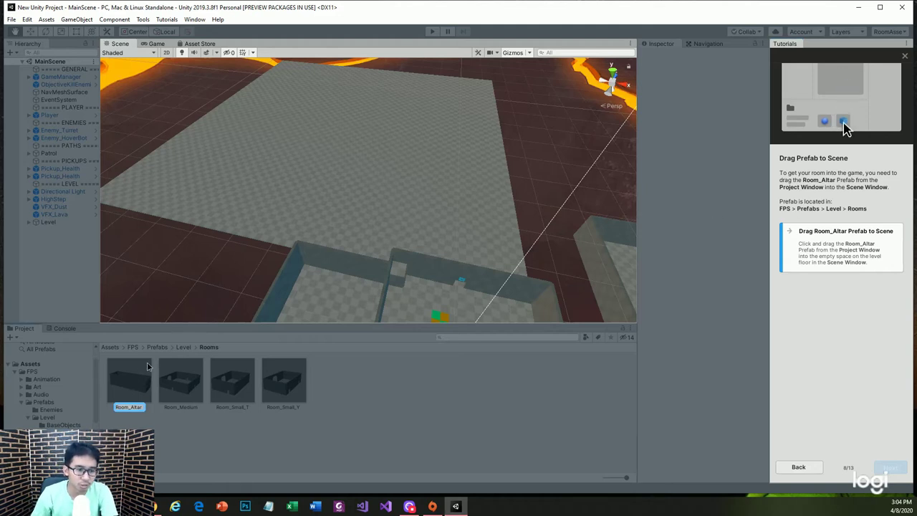
pyautogui.click(130, 407)
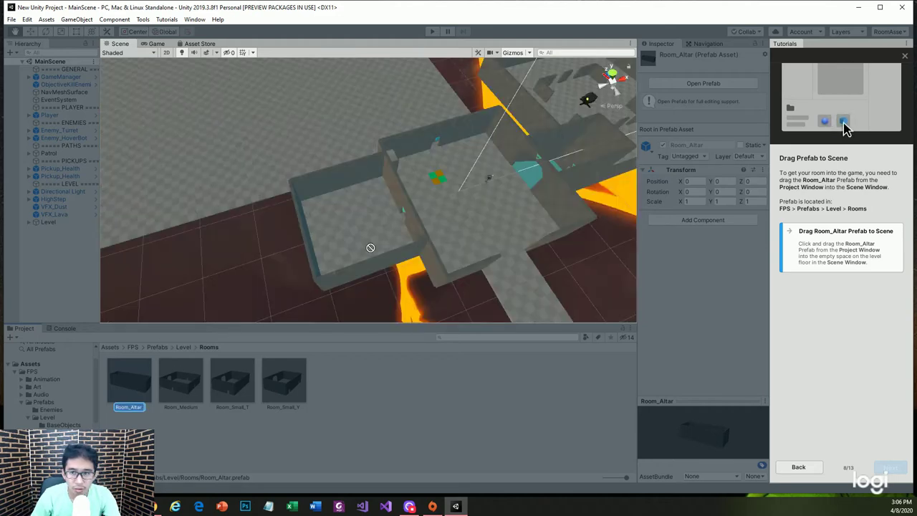
pyautogui.moveTo(371, 248)
pyautogui.mouseDown()
pyautogui.moveTo(193, 222)
pyautogui.moveTo(240, 203)
pyautogui.mouseUp()
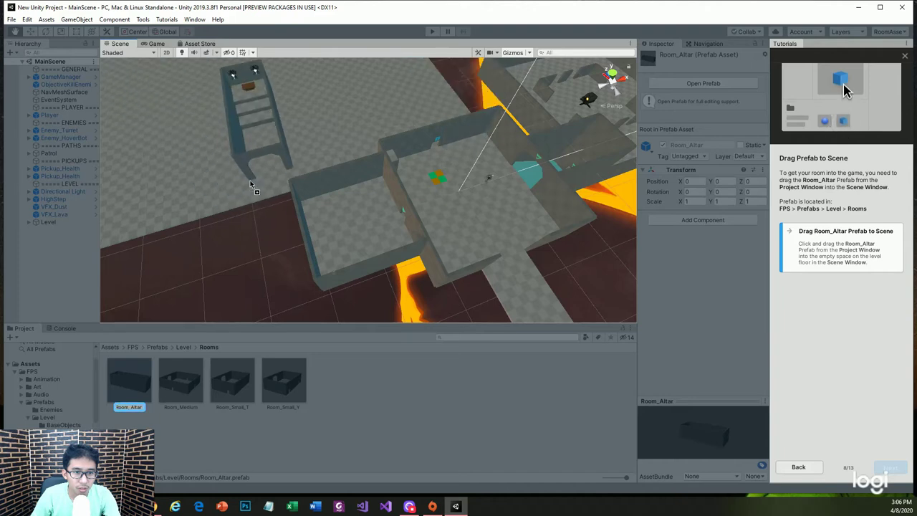
pyautogui.moveTo(241, 202); pyautogui.dragTo(250, 180)
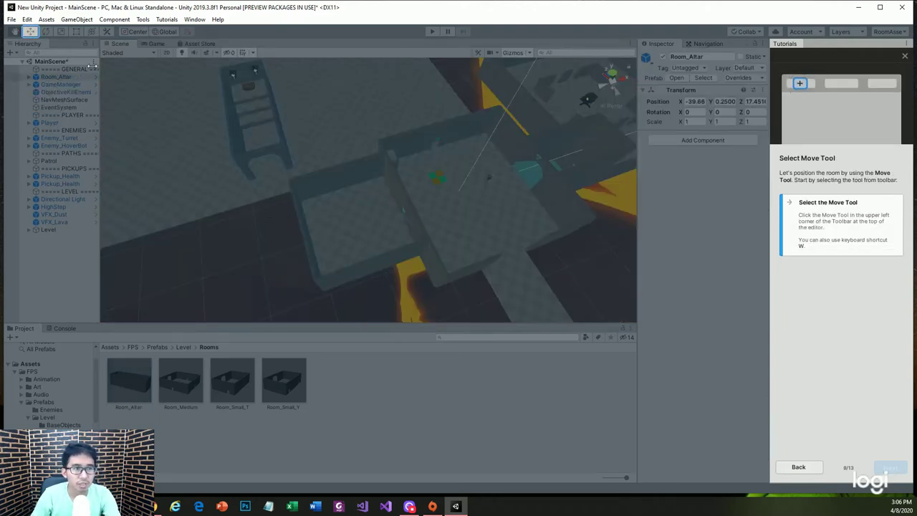
# - With the Move tool, slide Room_Altar closer to the other rooms
pyautogui.click(31, 33)
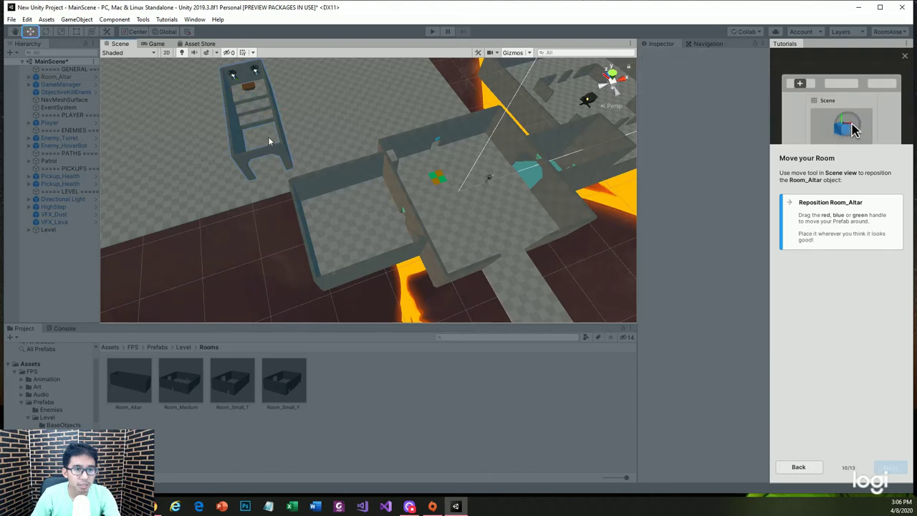
pyautogui.moveTo(252, 101); pyautogui.dragTo(272, 185)
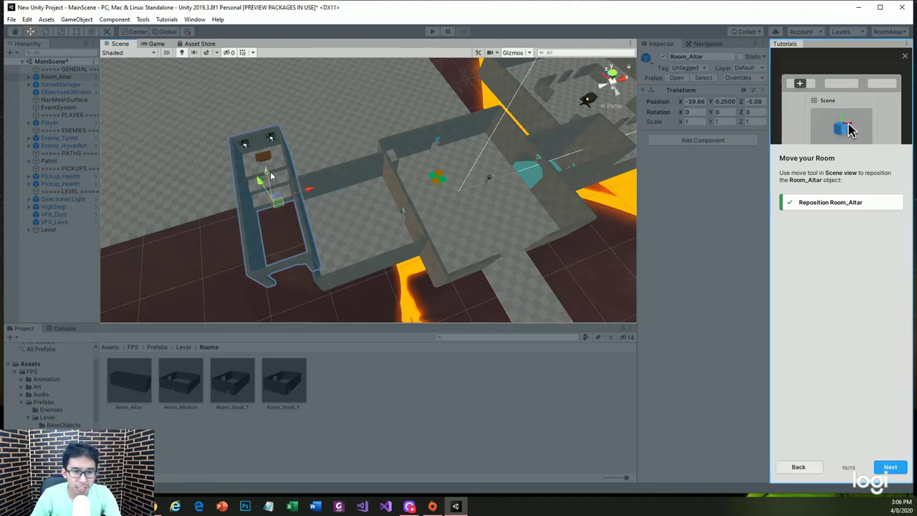
pyautogui.keyDown('alt'); pyautogui.moveTo(292, 206); pyautogui.dragTo(341, 213); pyautogui.keyUp('alt')
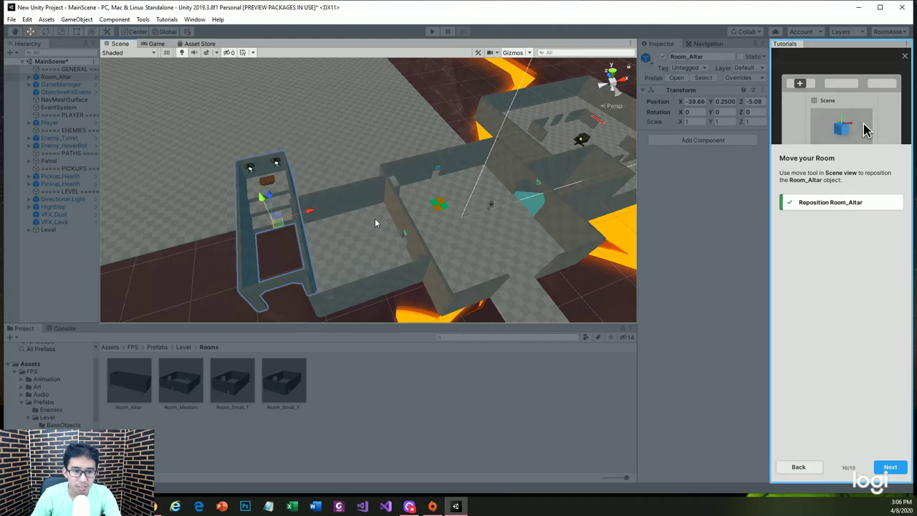
pyautogui.keyDown('alt'); pyautogui.moveTo(375, 217); pyautogui.dragTo(366, 224); pyautogui.keyUp('alt')
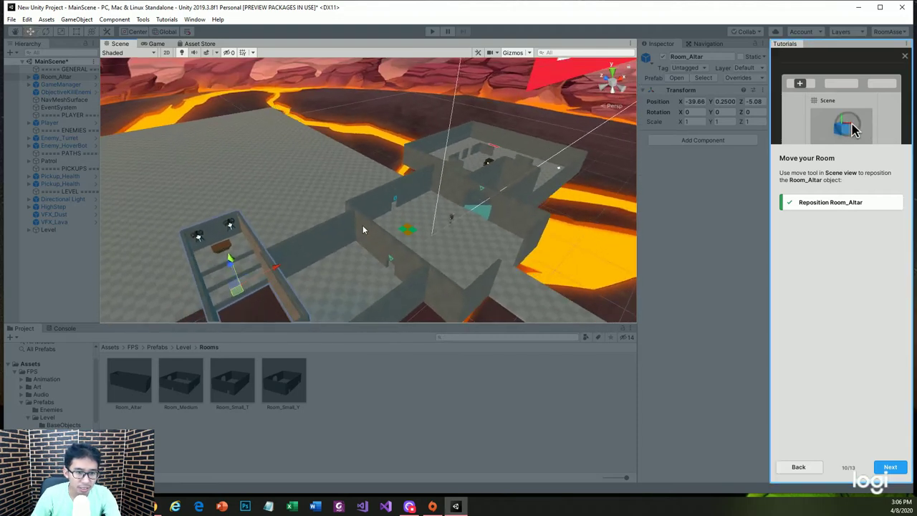
pyautogui.press('q')
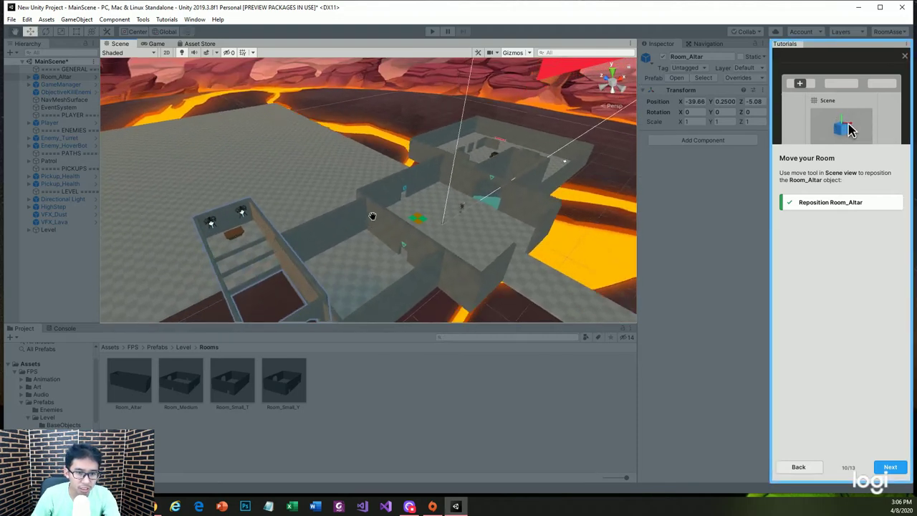
pyautogui.keyDown('alt'); pyautogui.moveTo(360, 226); pyautogui.dragTo(387, 249); pyautogui.keyUp('alt')
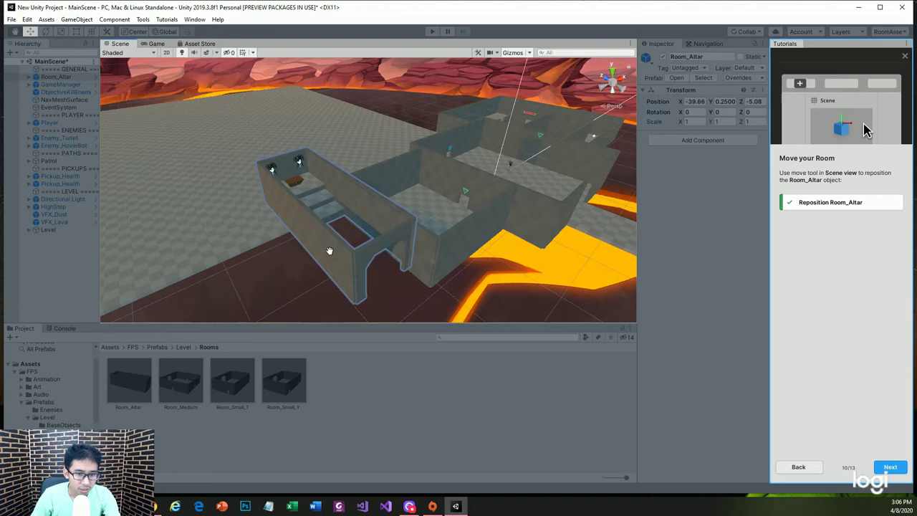
pyautogui.press('w')
pyautogui.moveTo(308, 191); pyautogui.dragTo(321, 206)
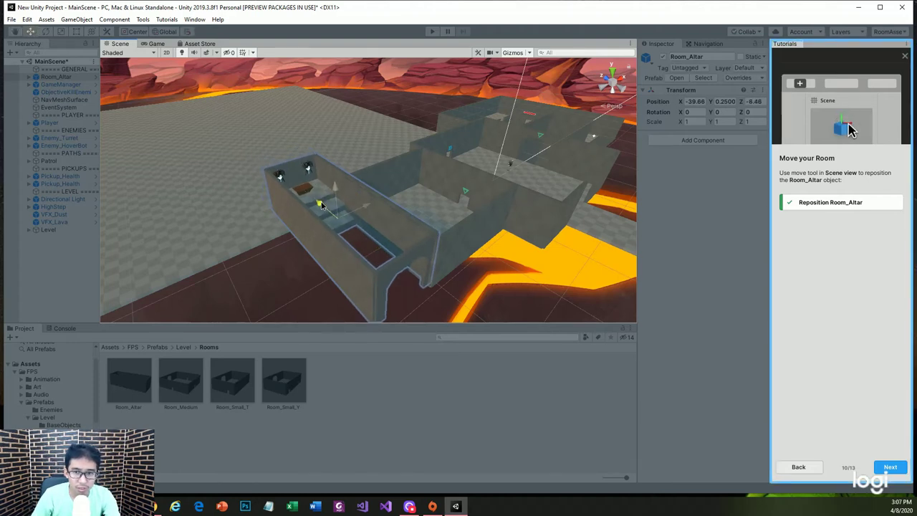
# - Push Room_Altar far along Z over the lava, raise it and shift it slightly sideways
pyautogui.moveTo(419, 222)
pyautogui.keyDown('alt'); pyautogui.mouseDown()
pyautogui.moveTo(541, 329)
pyautogui.moveTo(480, 226)
pyautogui.moveTo(380, 232)
pyautogui.mouseUp(); pyautogui.keyUp('alt')
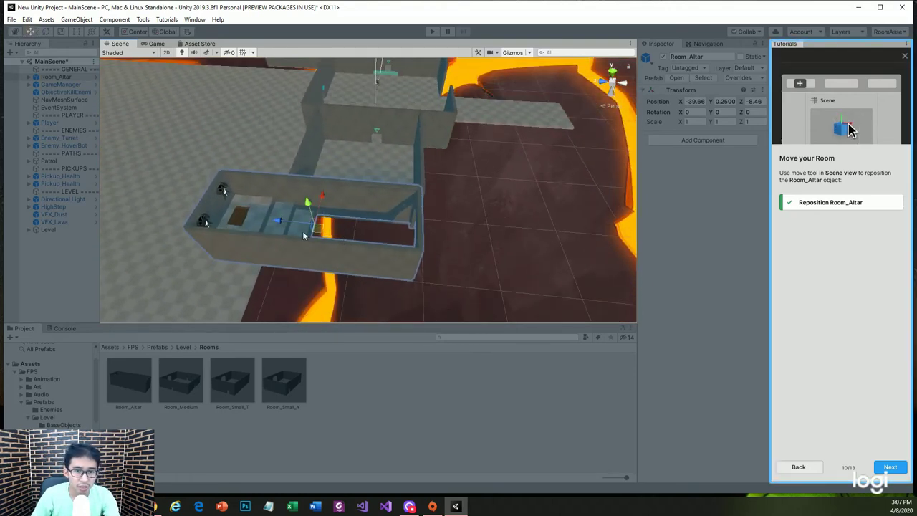
pyautogui.moveTo(283, 224)
pyautogui.mouseDown()
pyautogui.moveTo(531, 236)
pyautogui.moveTo(501, 82)
pyautogui.mouseUp()
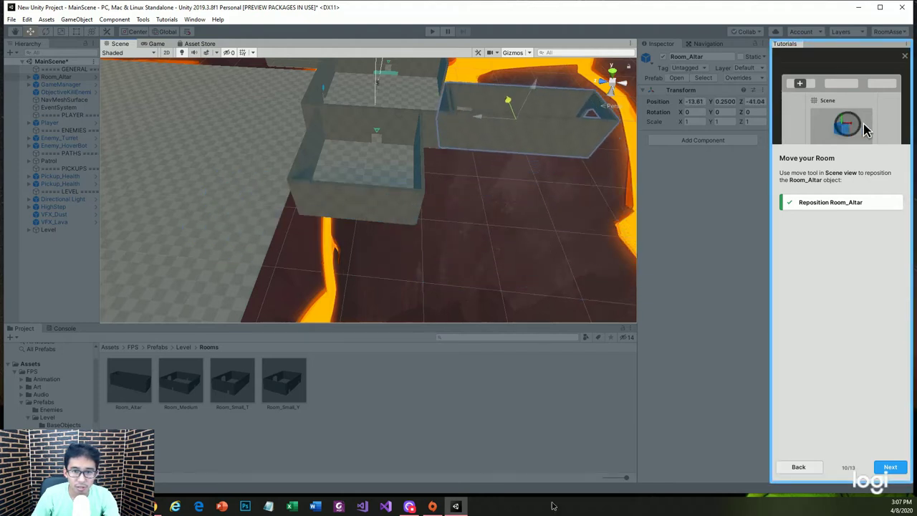
pyautogui.moveTo(376, 256)
pyautogui.keyDown('alt'); pyautogui.mouseDown()
pyautogui.moveTo(293, 166)
pyautogui.moveTo(473, 227)
pyautogui.mouseUp(); pyautogui.keyUp('alt')
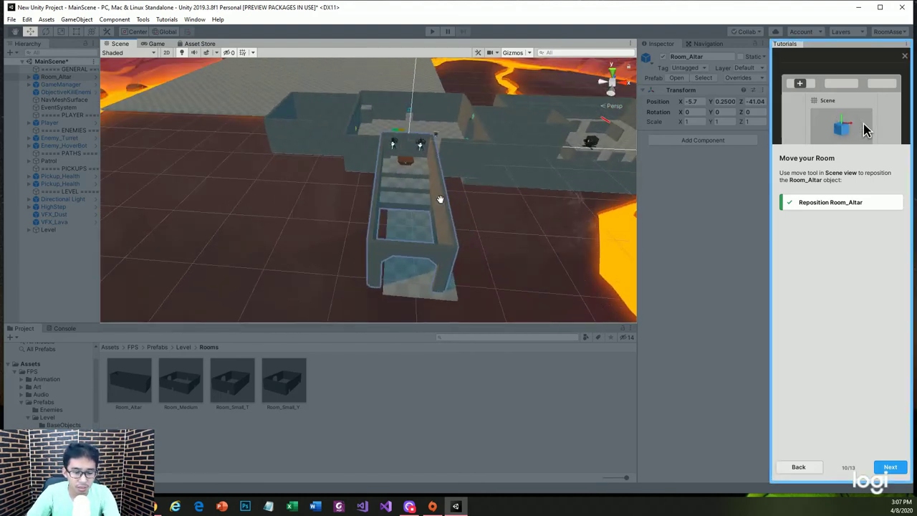
pyautogui.press('w')
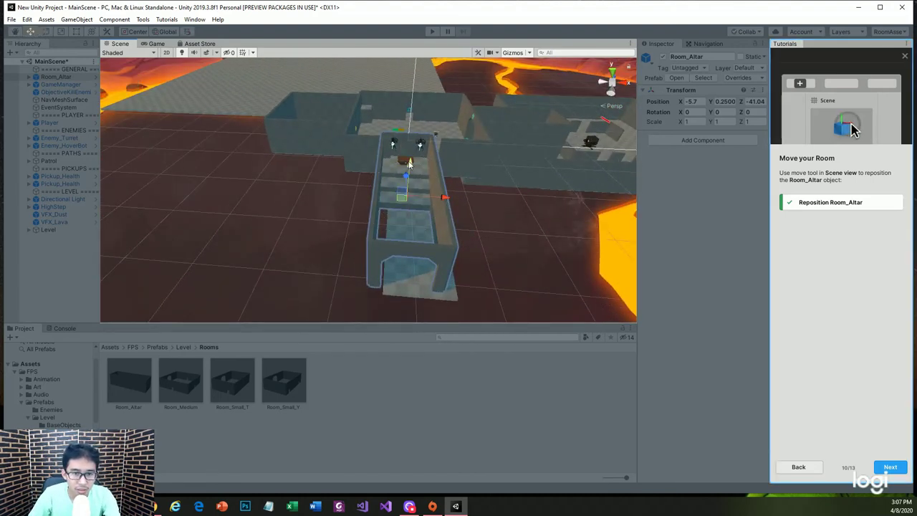
pyautogui.moveTo(409, 164)
pyautogui.mouseDown()
pyautogui.moveTo(428, 154)
pyautogui.moveTo(457, 185)
pyautogui.moveTo(386, 193)
pyautogui.moveTo(566, 201)
pyautogui.mouseUp()
pyautogui.moveTo(274, 214); pyautogui.dragTo(444, 232)
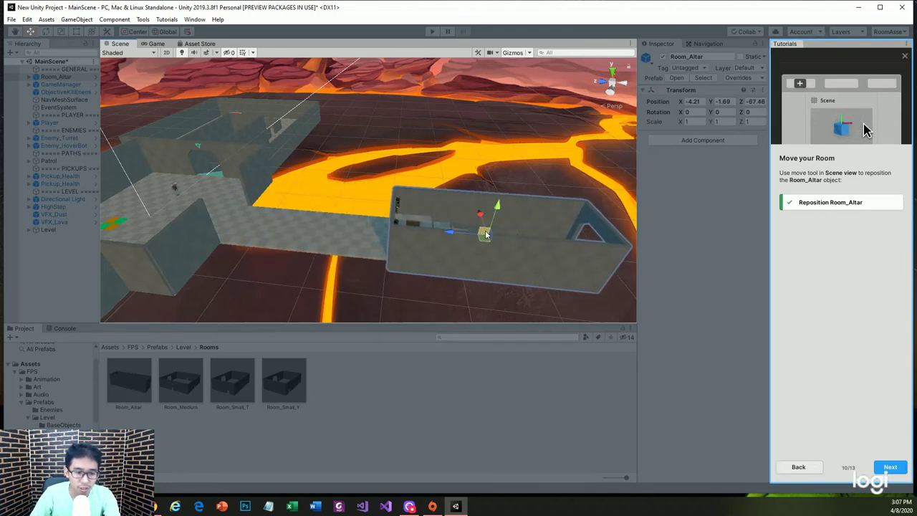
pyautogui.press('q')
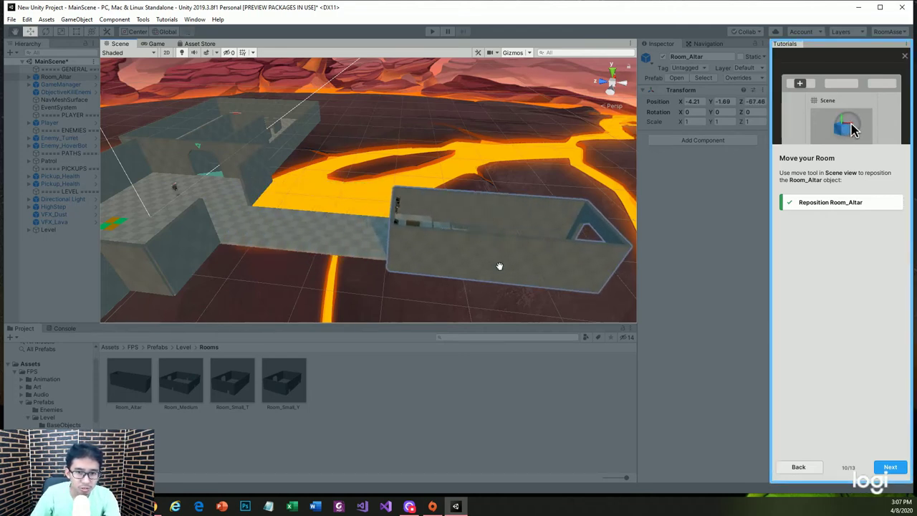
pyautogui.press('w')
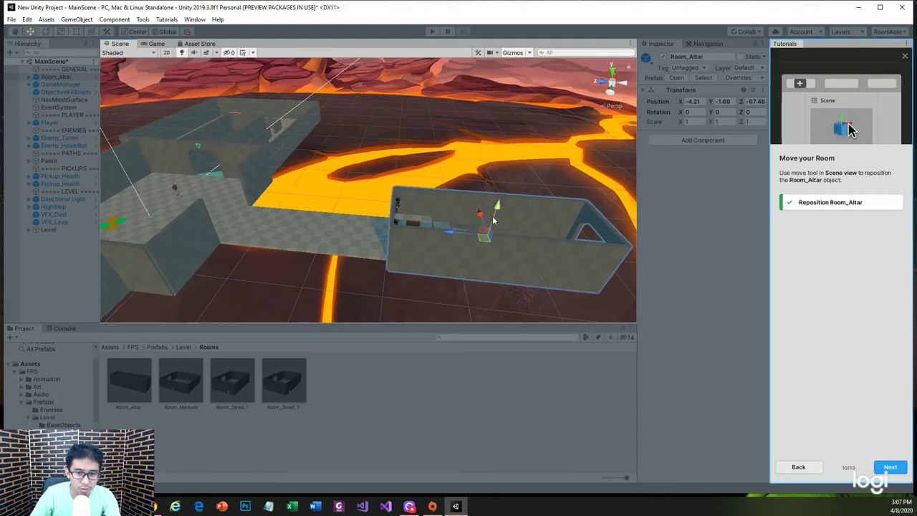
pyautogui.moveTo(480, 217); pyautogui.dragTo(487, 215)
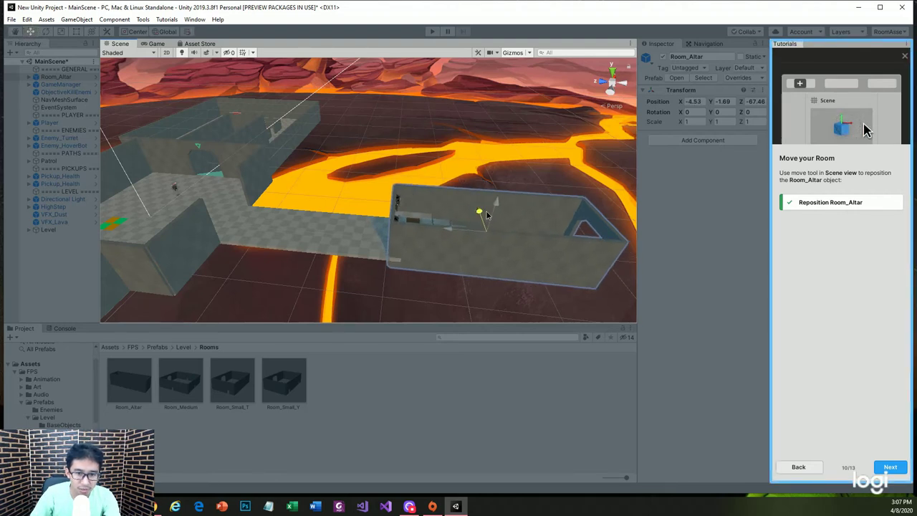
# - Rotate Room_Altar roughly 180 degrees around Y and frame it in view
pyautogui.press('e')
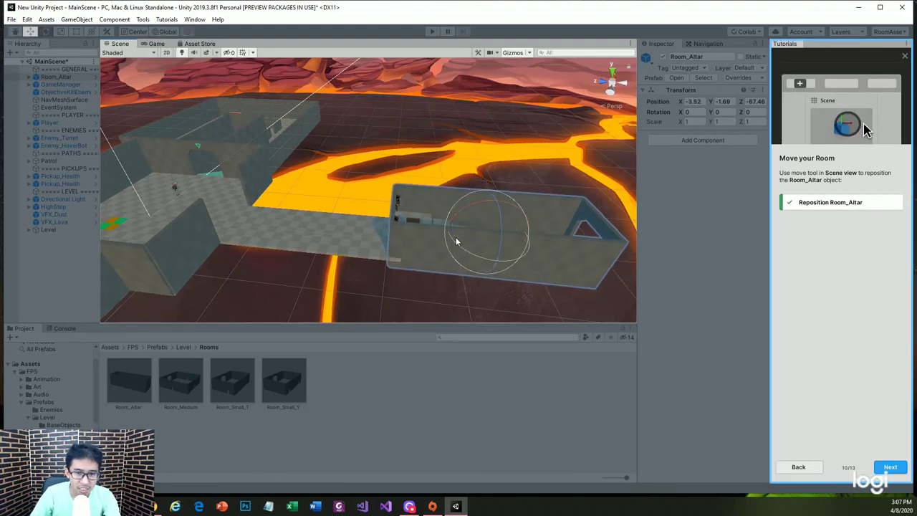
pyautogui.keyDown('alt'); pyautogui.moveTo(470, 256); pyautogui.dragTo(586, 322); pyautogui.keyUp('alt')
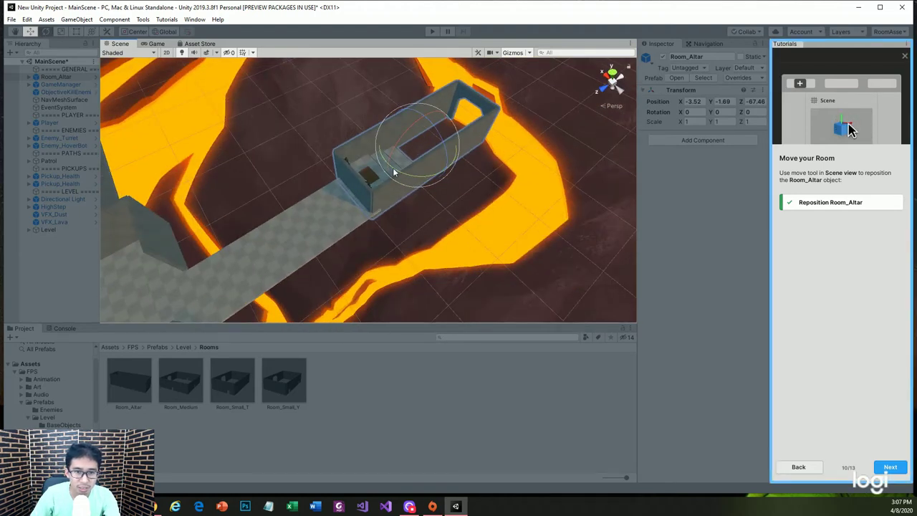
pyautogui.moveTo(404, 156)
pyautogui.keyDown('alt'); pyautogui.mouseDown()
pyautogui.moveTo(415, 140)
pyautogui.moveTo(406, 142)
pyautogui.mouseUp(); pyautogui.keyUp('alt')
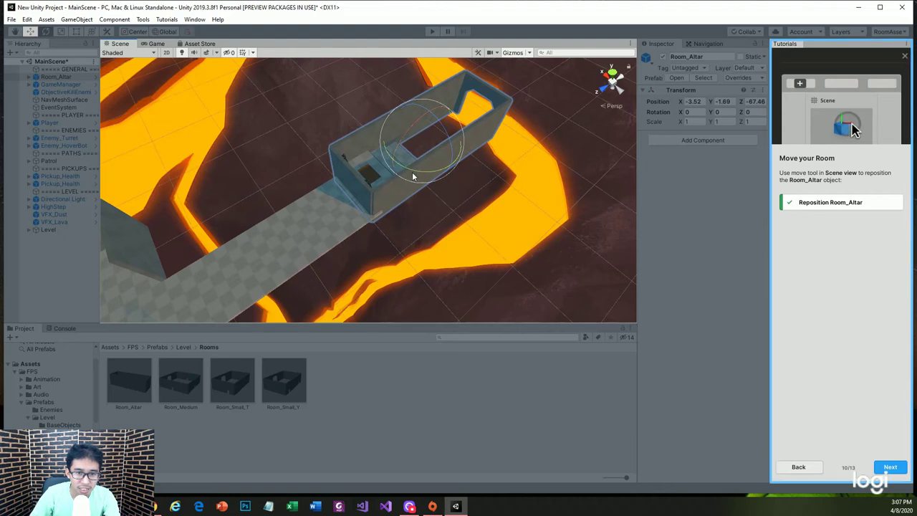
pyautogui.moveTo(419, 169)
pyautogui.mouseDown()
pyautogui.moveTo(390, 170)
pyautogui.moveTo(305, 231)
pyautogui.moveTo(495, 161)
pyautogui.moveTo(317, 240)
pyautogui.mouseUp()
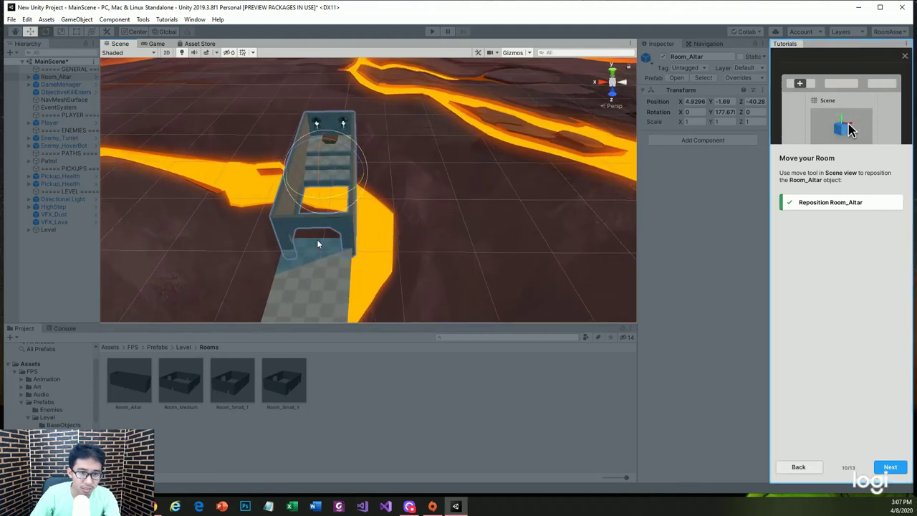
pyautogui.press('f')
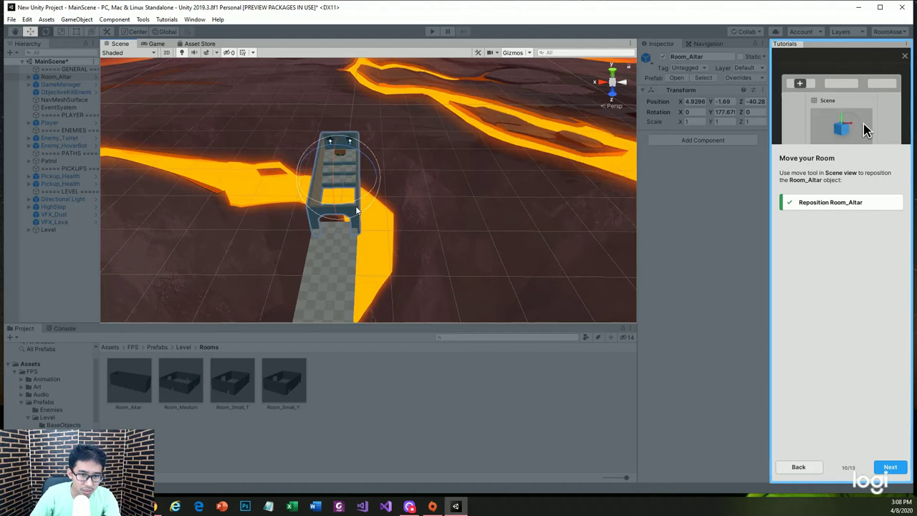
# - Pull Room_Altar back to the walkway, straighten its rotation and raise it to Y 0.06
pyautogui.press('w')
pyautogui.moveTo(337, 208)
pyautogui.mouseDown()
pyautogui.moveTo(327, 290)
pyautogui.moveTo(329, 278)
pyautogui.moveTo(335, 320)
pyautogui.mouseUp()
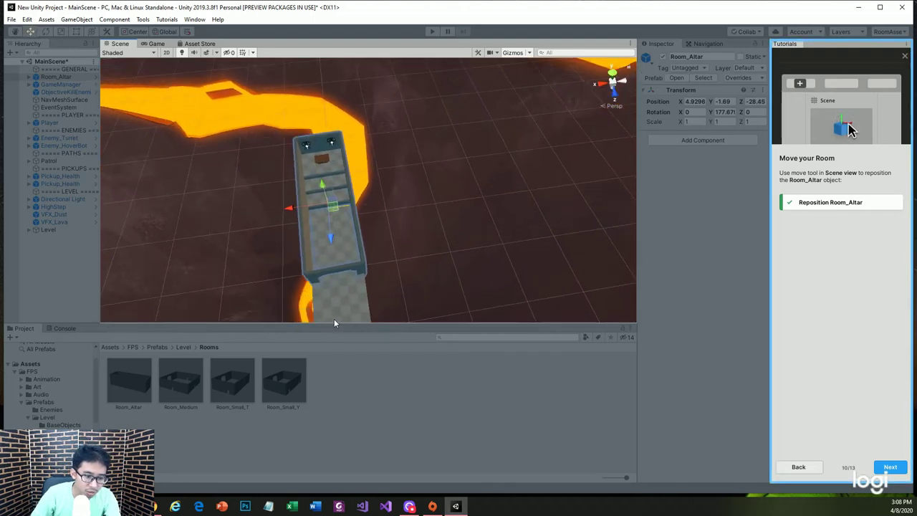
pyautogui.press('e')
pyautogui.moveTo(346, 235); pyautogui.dragTo(344, 238)
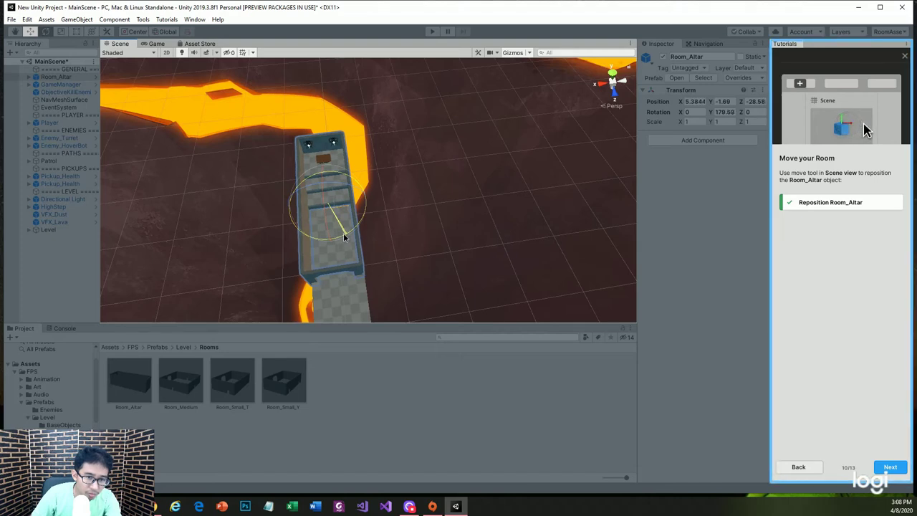
pyautogui.moveTo(344, 238); pyautogui.dragTo(344, 238)
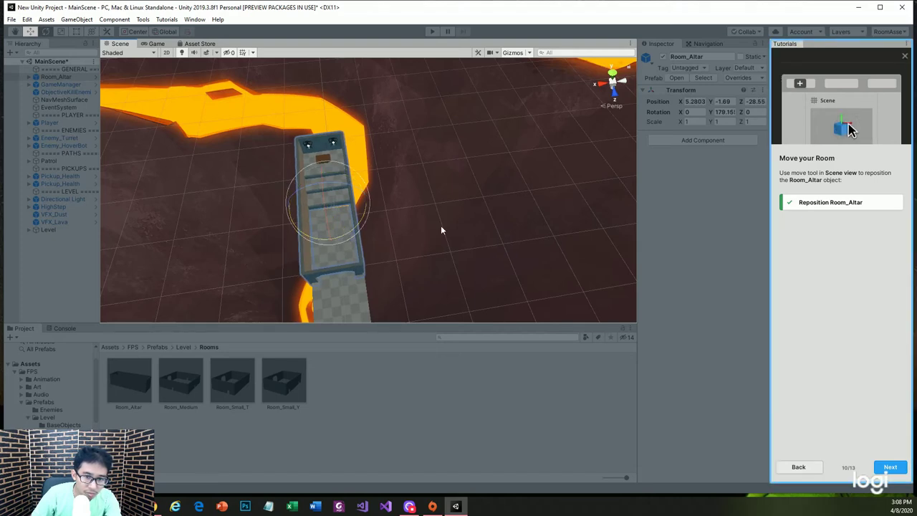
pyautogui.keyDown('alt'); pyautogui.moveTo(300, 215); pyautogui.dragTo(293, 86); pyautogui.keyUp('alt')
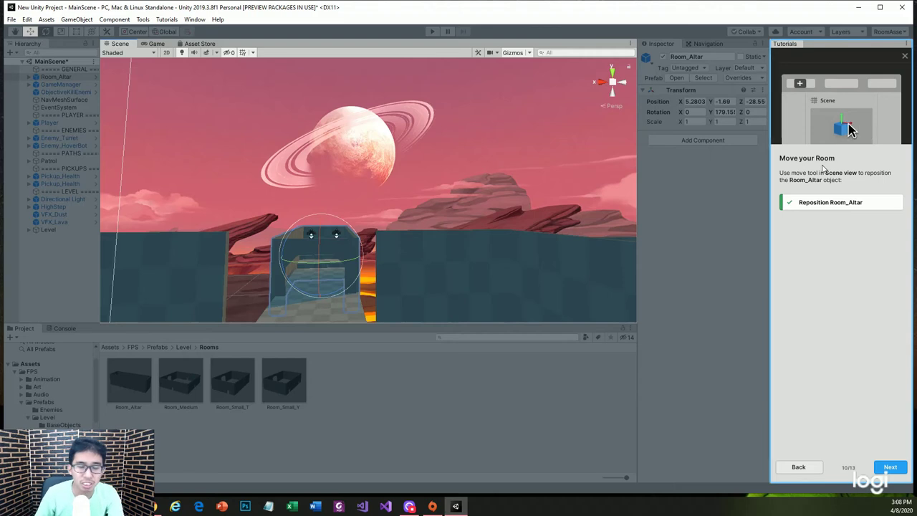
pyautogui.press('w')
pyautogui.moveTo(323, 244)
pyautogui.mouseDown()
pyautogui.moveTo(323, 222)
pyautogui.moveTo(323, 258)
pyautogui.moveTo(408, 366)
pyautogui.moveTo(331, 255)
pyautogui.moveTo(338, 262)
pyautogui.moveTo(172, 310)
pyautogui.moveTo(222, 210)
pyautogui.mouseUp()
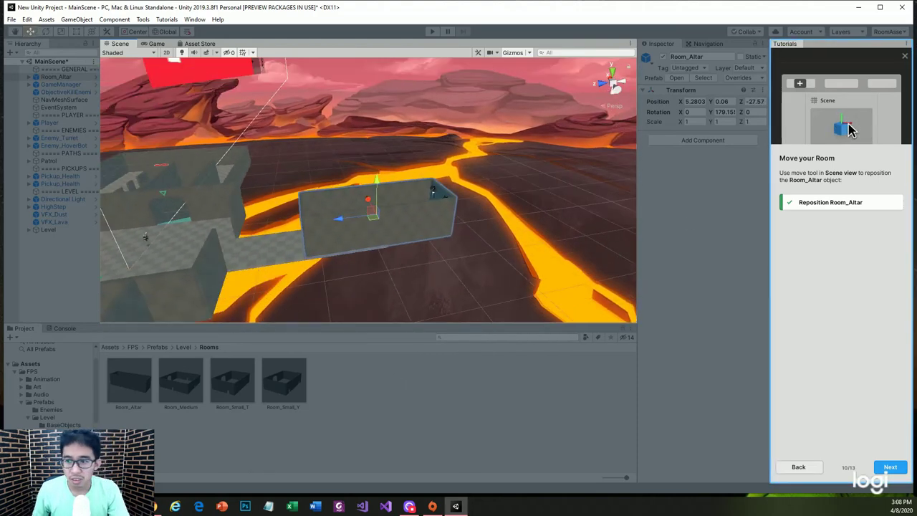
# - Select NavMeshSurface, bake the navigation mesh to include Room_Altar, and finish the tutorial
pyautogui.click(890, 467)
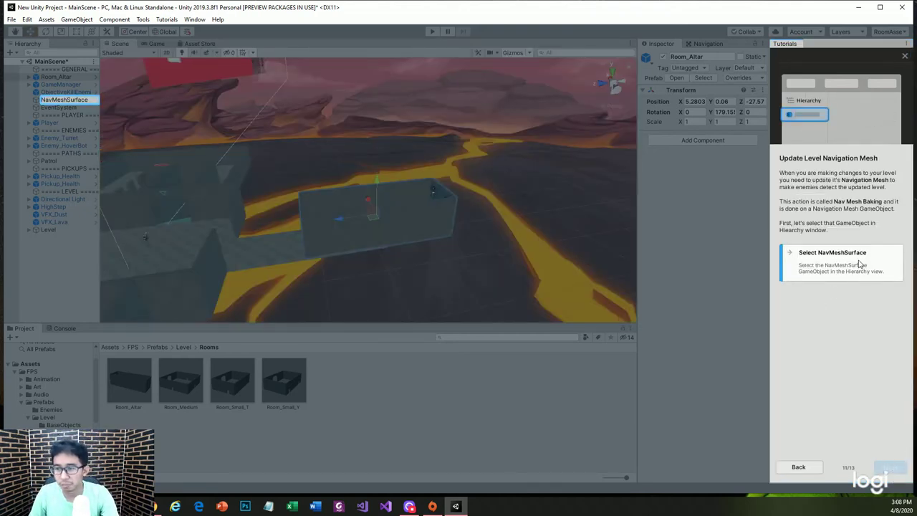
pyautogui.click(72, 101)
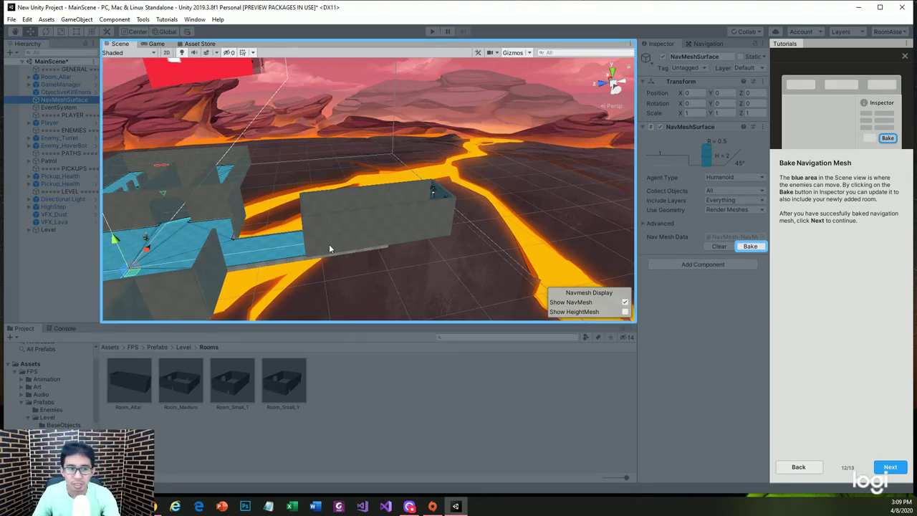
pyautogui.keyDown('alt'); pyautogui.moveTo(269, 205); pyautogui.dragTo(297, 223); pyautogui.keyUp('alt')
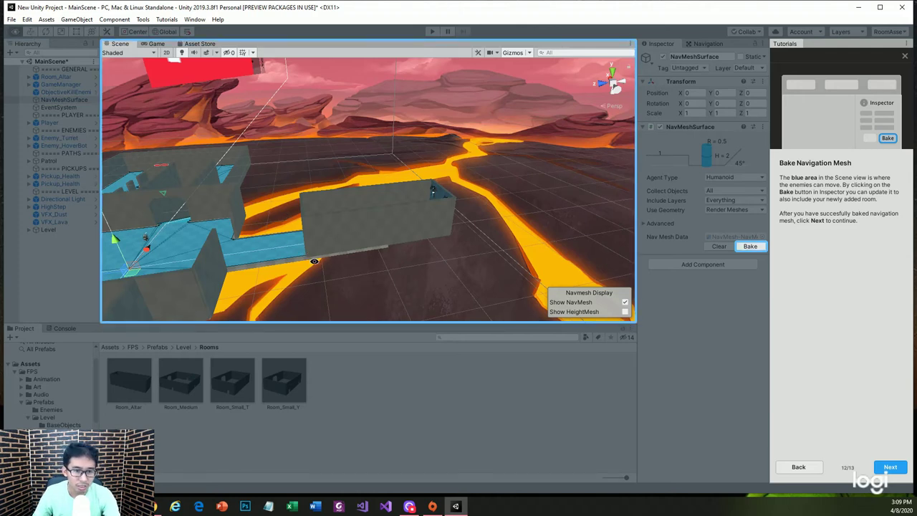
pyautogui.click(759, 249)
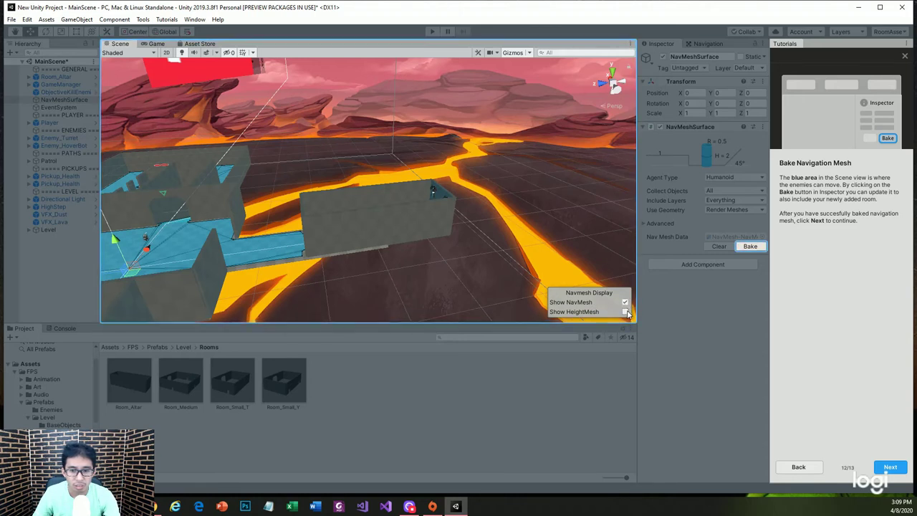
pyautogui.click(751, 246)
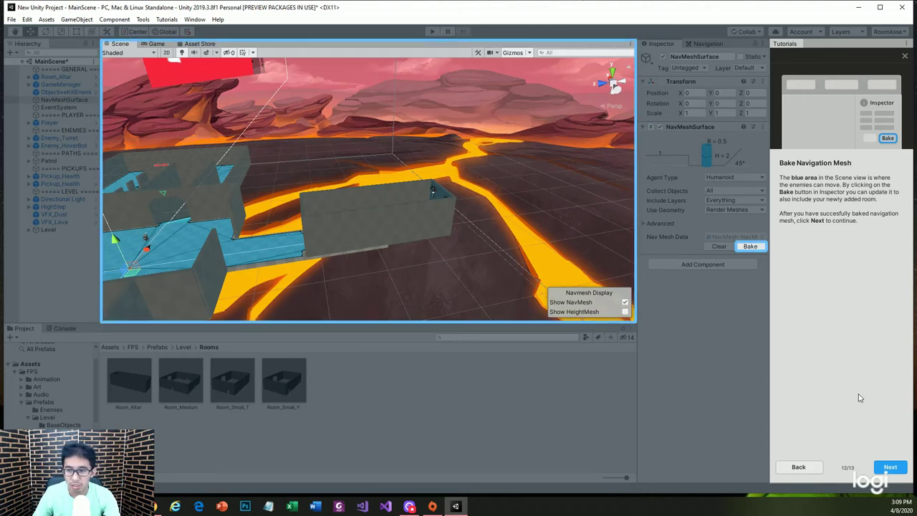
pyautogui.click(888, 469)
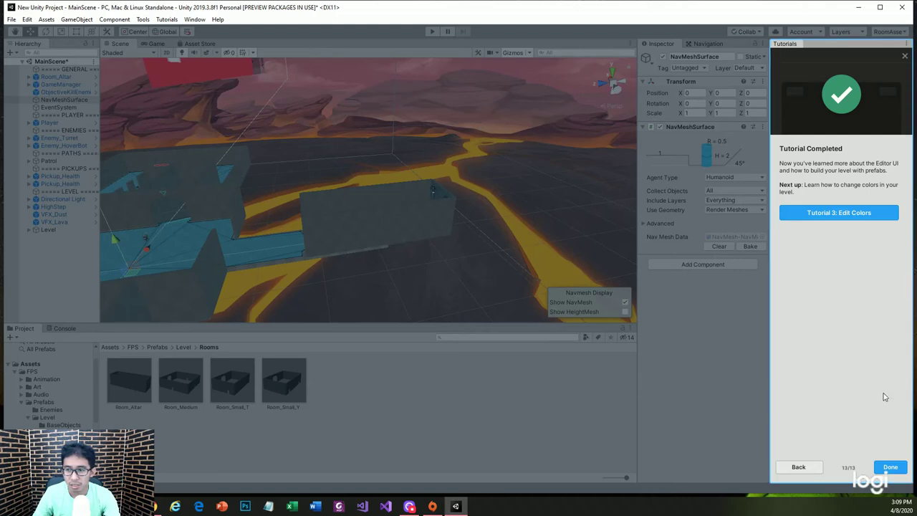
# - Dismiss the completion message and nudge Room_Altar to Z -26.86 at the corridor end
pyautogui.click(890, 468)
pyautogui.moveTo(417, 243)
pyautogui.mouseDown(button='right')
pyautogui.moveTo(539, 317)
pyautogui.moveTo(405, 257)
pyautogui.mouseUp(button='right')
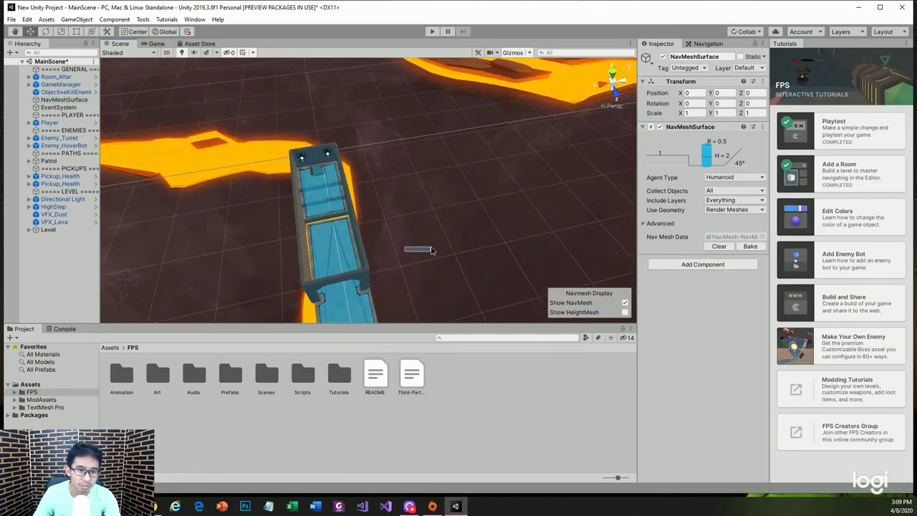
pyautogui.moveTo(431, 250); pyautogui.dragTo(403, 234)
pyautogui.moveTo(403, 234); pyautogui.dragTo(349, 219, button='right')
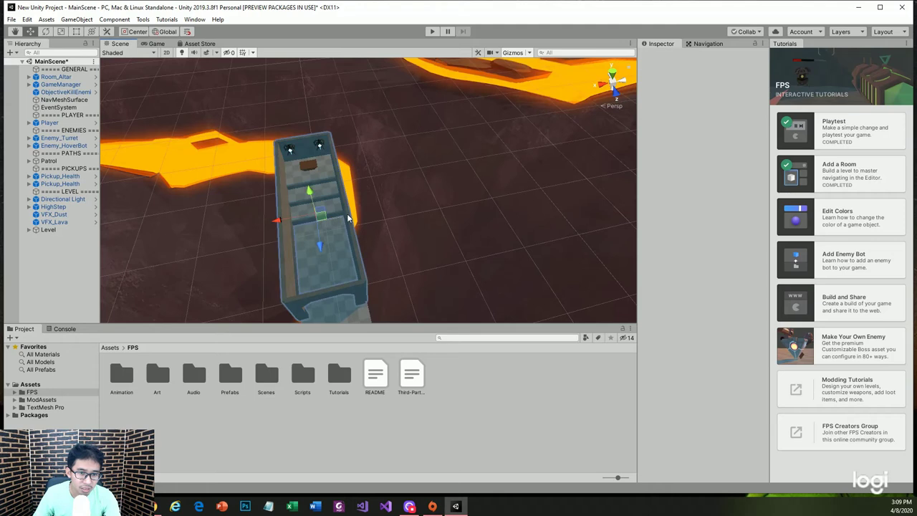
pyautogui.click(349, 218)
pyautogui.moveTo(319, 247); pyautogui.dragTo(322, 250)
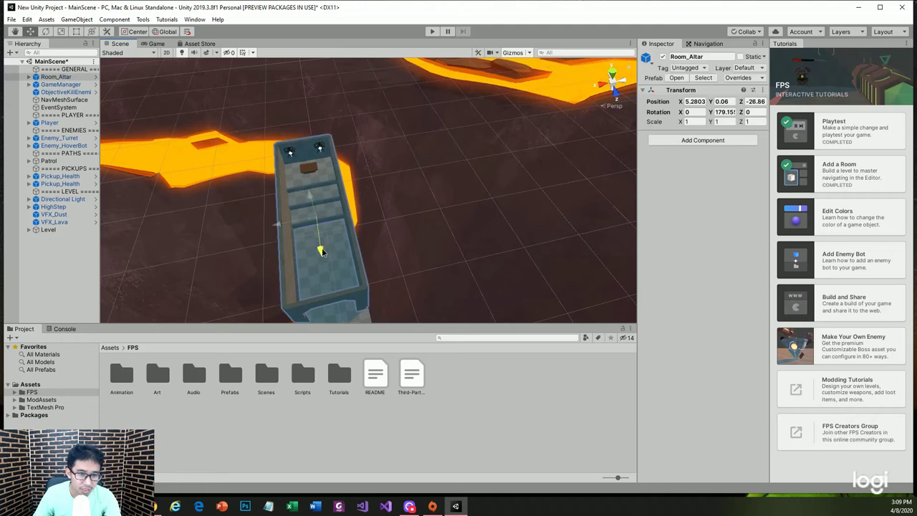
pyautogui.moveTo(312, 235)
pyautogui.mouseDown(button='right')
pyautogui.moveTo(402, 49)
pyautogui.moveTo(235, 150)
pyautogui.moveTo(321, 227)
pyautogui.mouseUp(button='right')
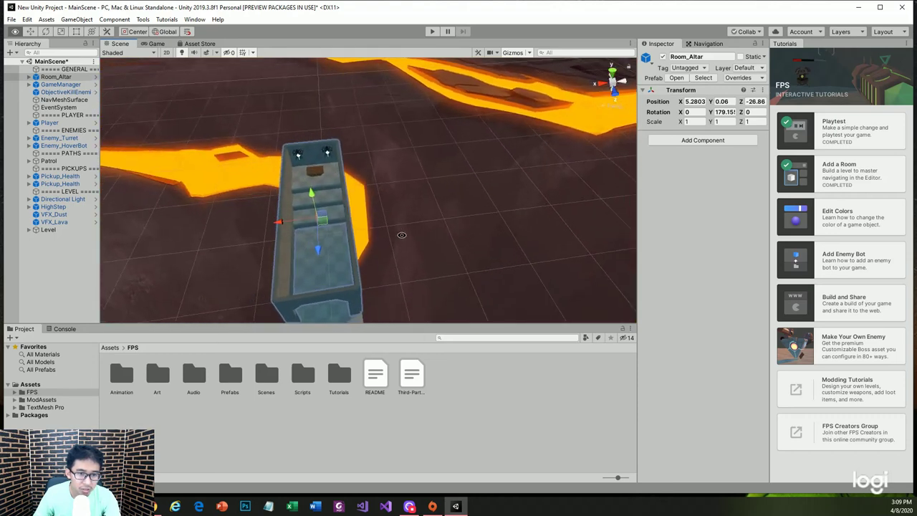
pyautogui.scroll(-3, 321, 228)
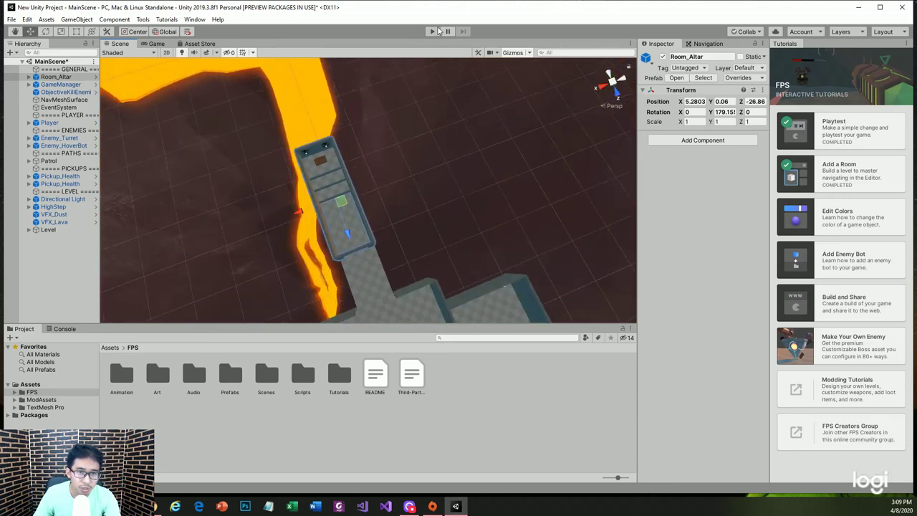
pyautogui.click(437, 32)
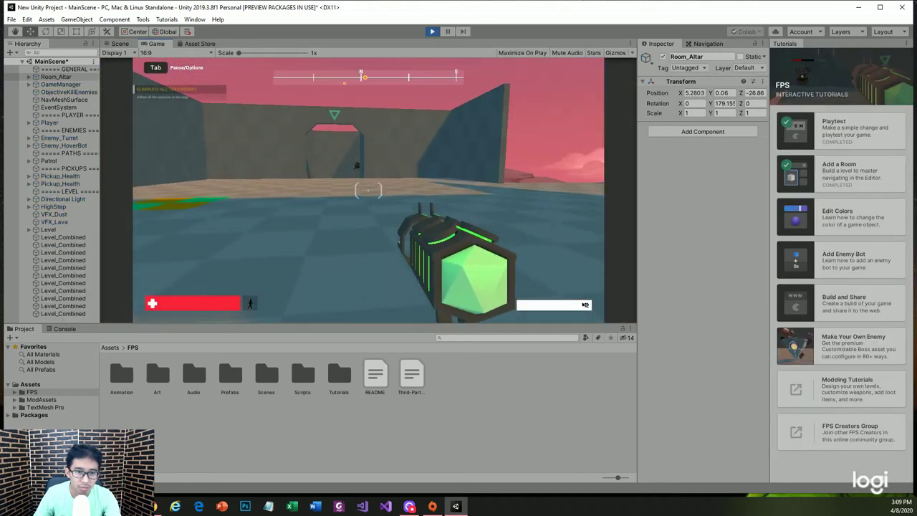
pyautogui.click(368, 189)
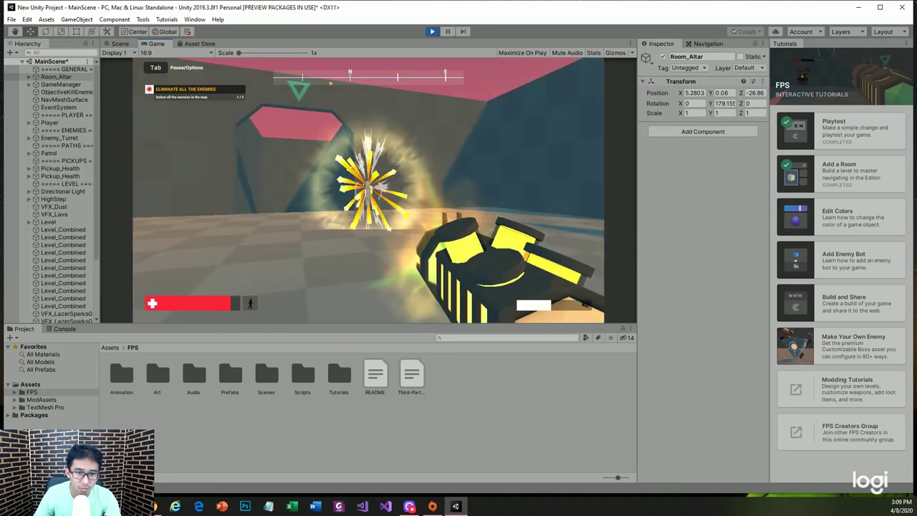
pyautogui.scroll(-1, 368, 189)
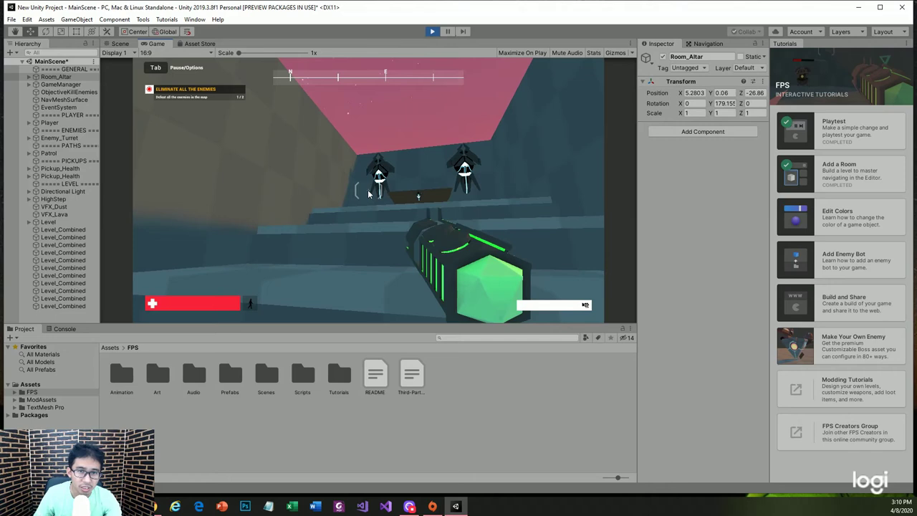
pyautogui.click(432, 31)
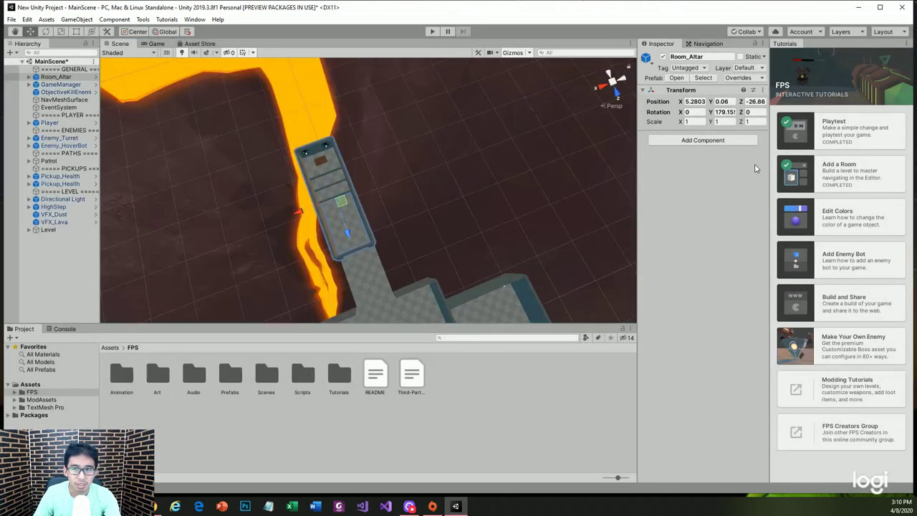
# - Change the Player's Gravity Down Force in the Inspector from 50 to 2
pyautogui.click(49, 123)
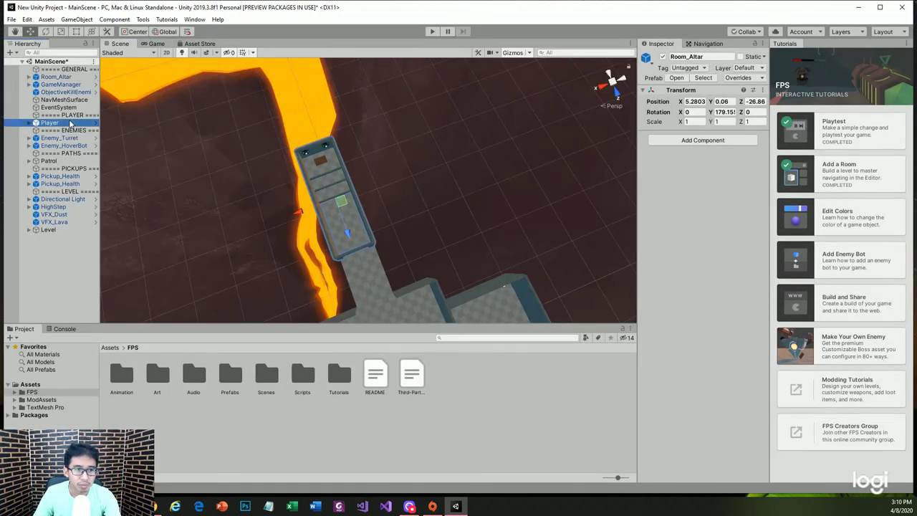
pyautogui.click(707, 274)
pyautogui.write('2')
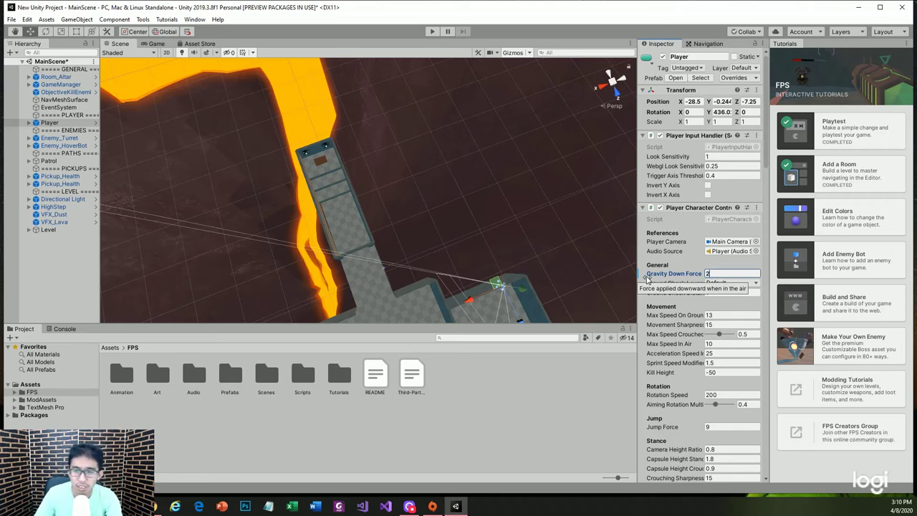
pyautogui.click(524, 209)
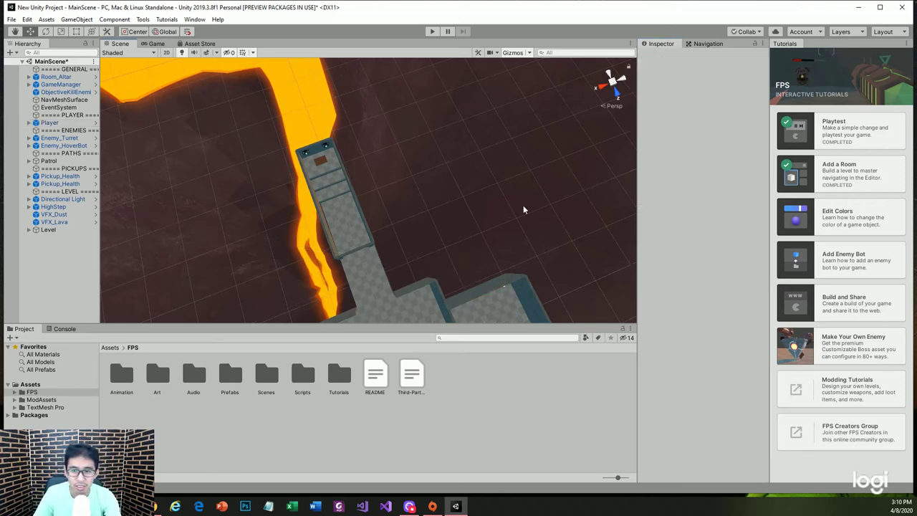
pyautogui.click(430, 31)
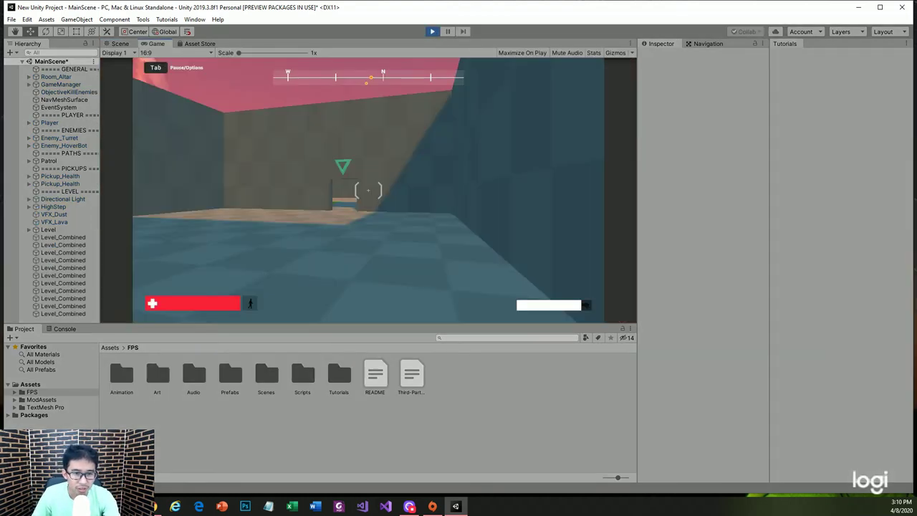
pyautogui.press('w')
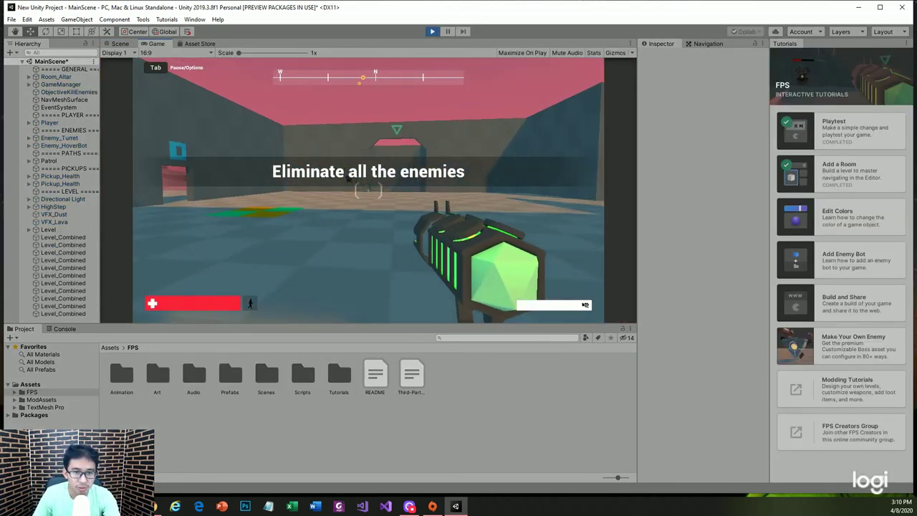
pyautogui.click(368, 190)
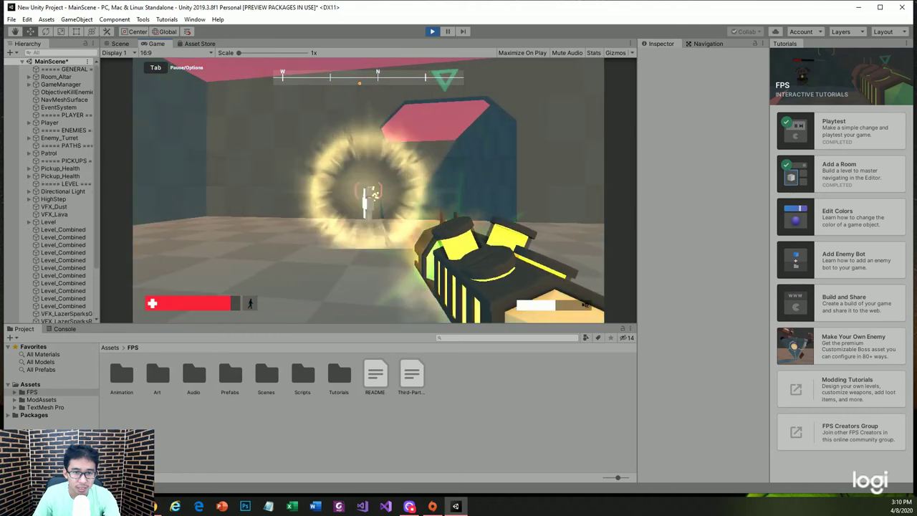
pyautogui.press('w')
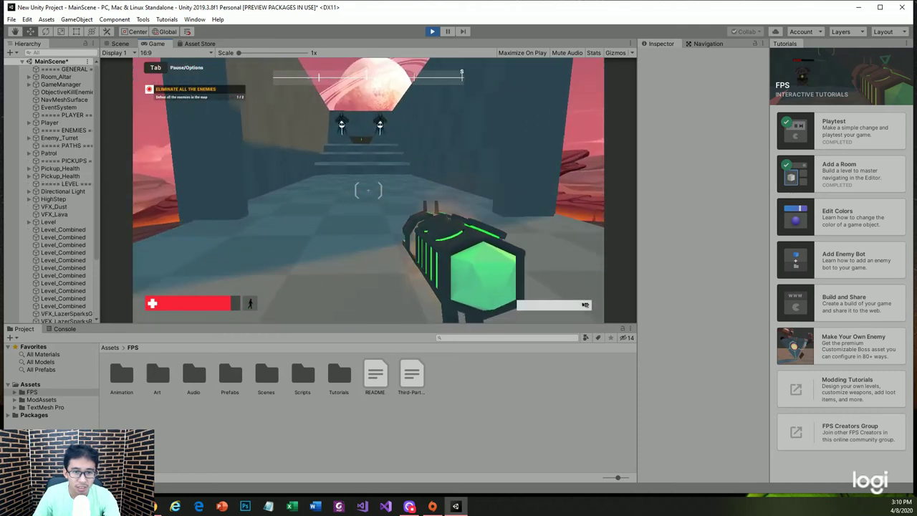
pyautogui.press('w')
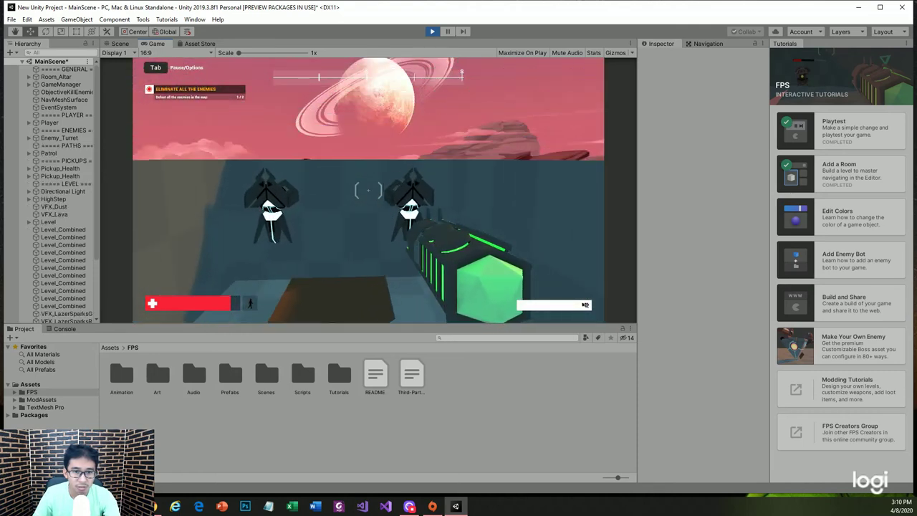
pyautogui.press('w')
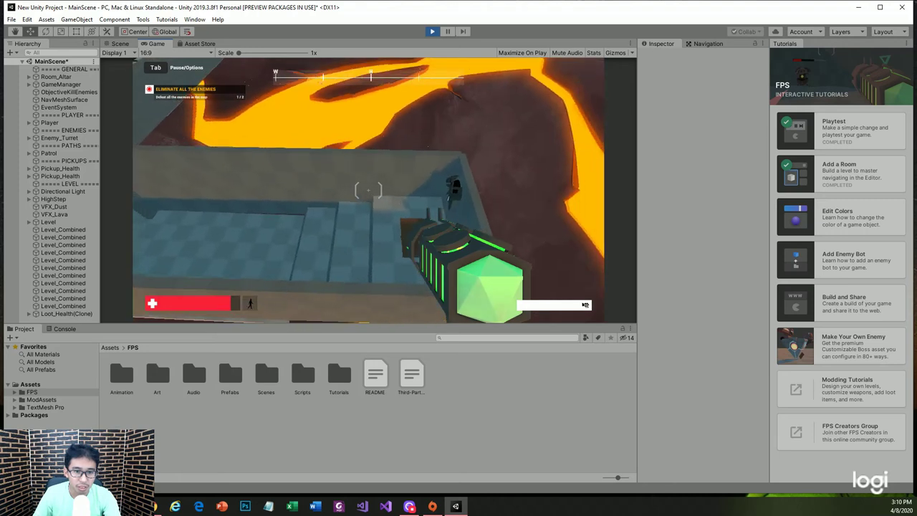
pyautogui.press('w')
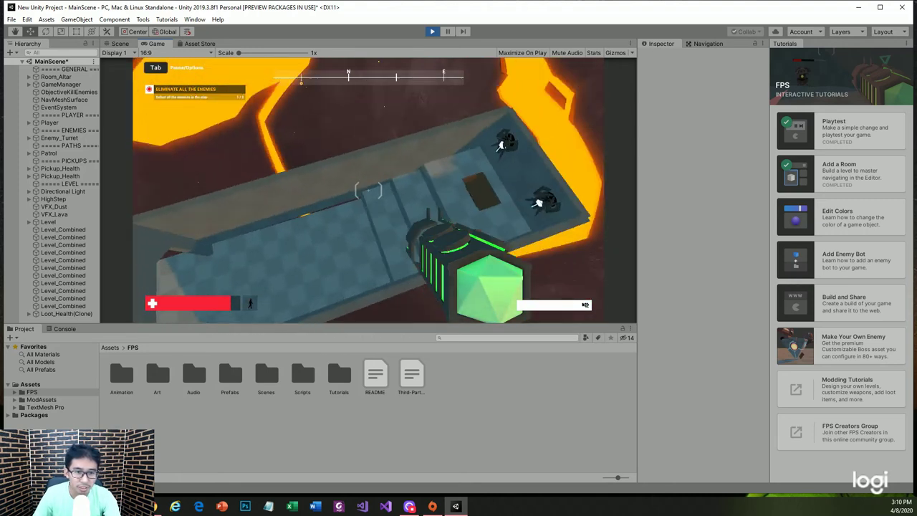
pyautogui.press('w')
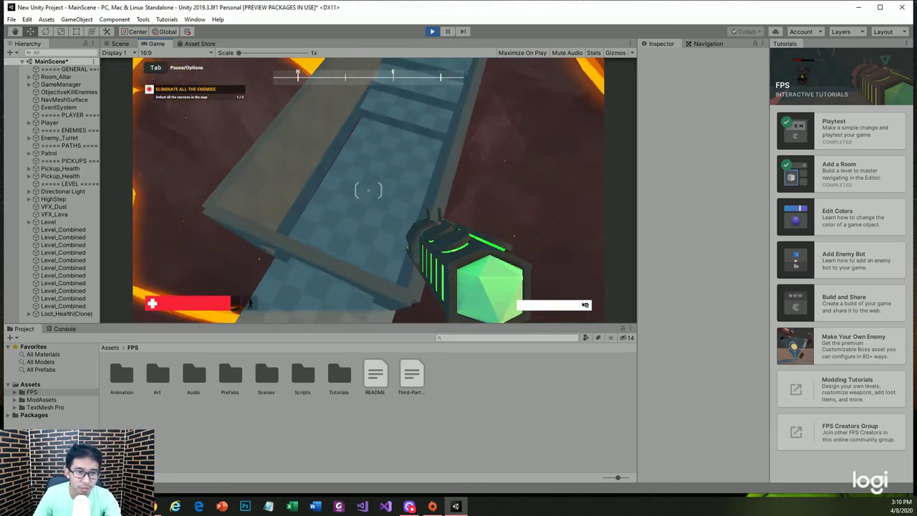
pyautogui.press('w')
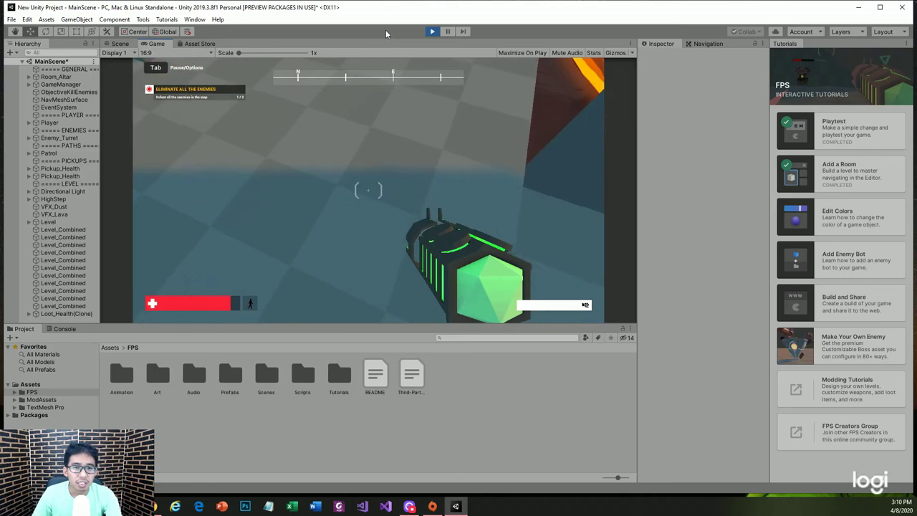
pyautogui.click(432, 32)
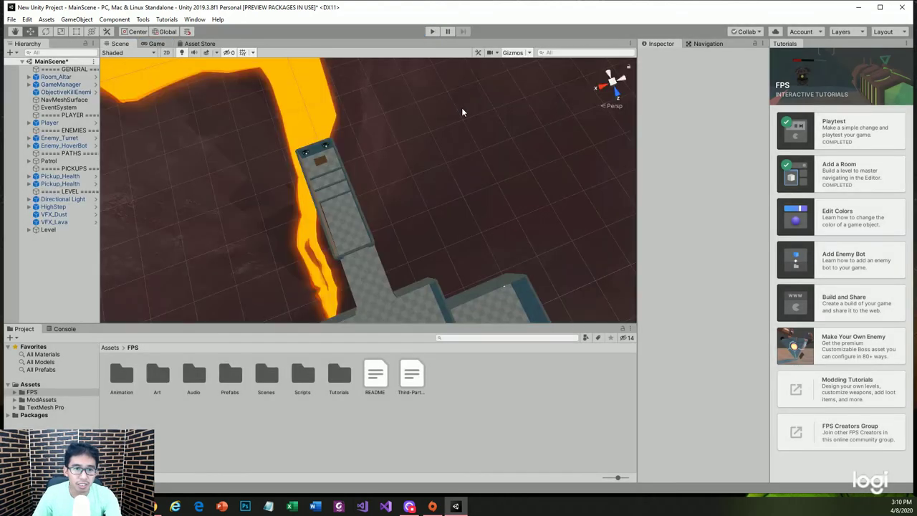
# - Nudge Room_Altar with the move gizmo so its Position X is 4.9
pyautogui.click(341, 186)
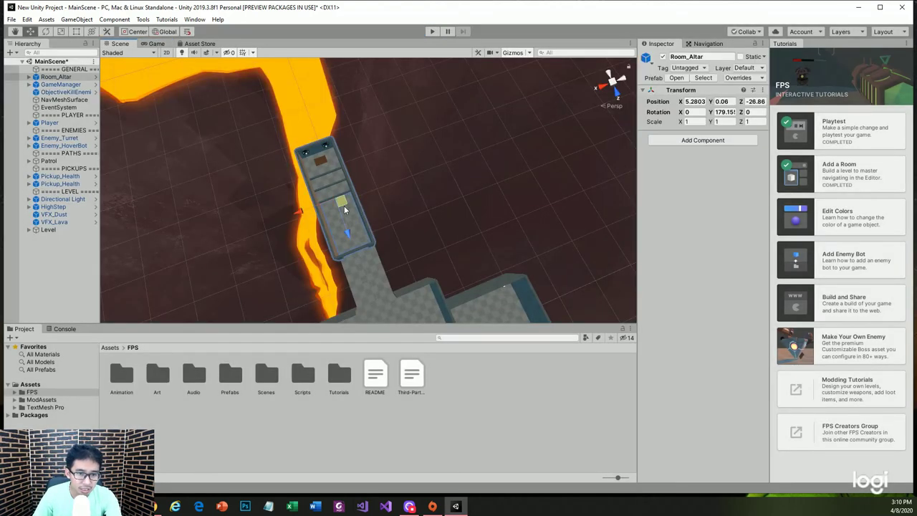
pyautogui.moveTo(302, 213); pyautogui.dragTo(303, 213)
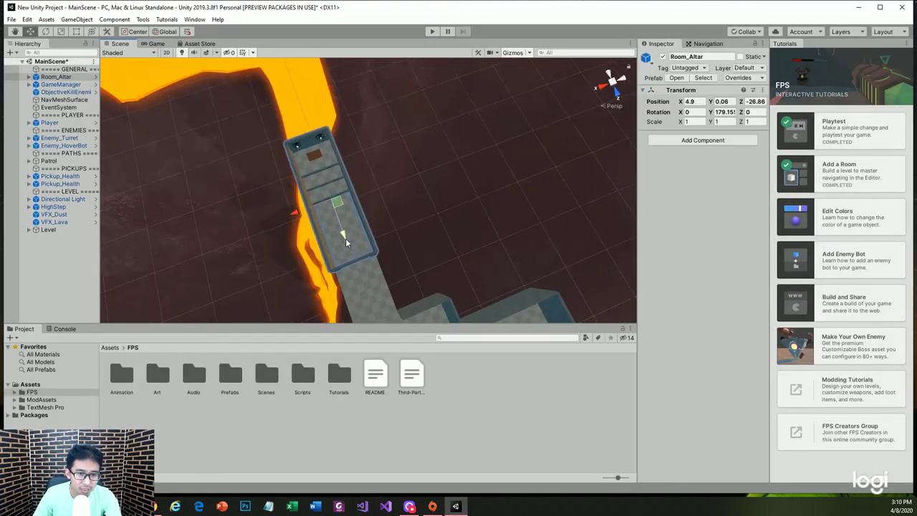
pyautogui.scroll(5, 347, 244)
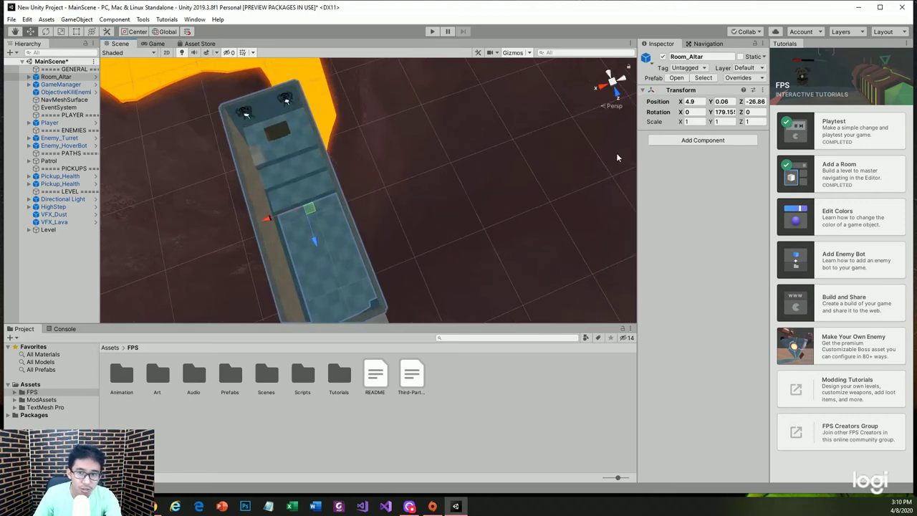
# - Set the Player's Gravity Down Force to 20 and start a playtest
pyautogui.click(68, 123)
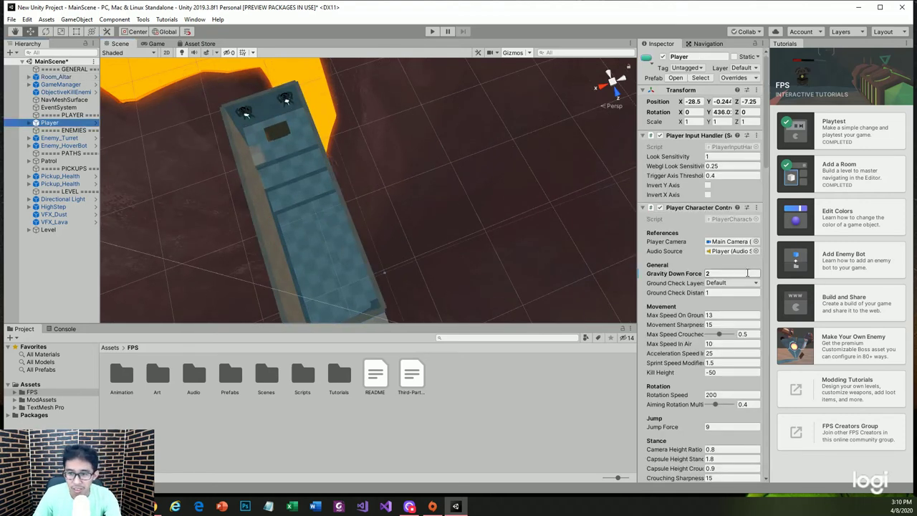
pyautogui.click(748, 273)
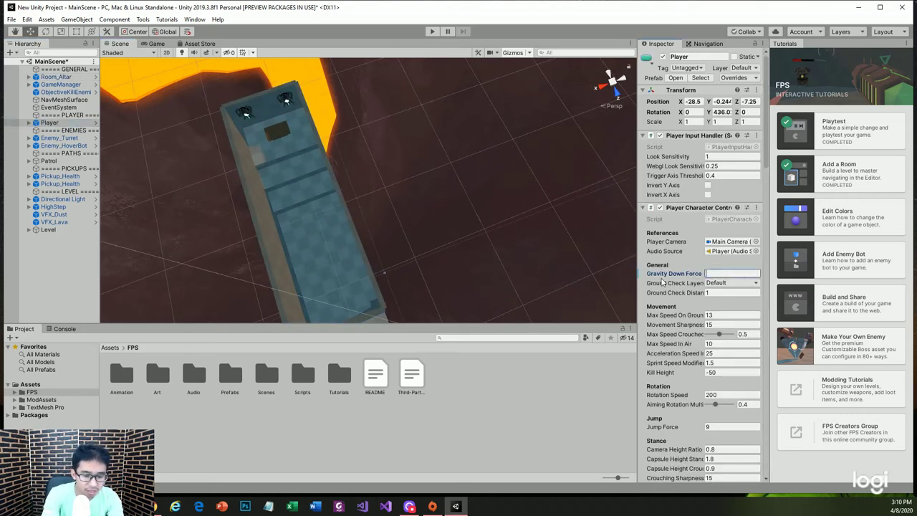
pyautogui.write('0')
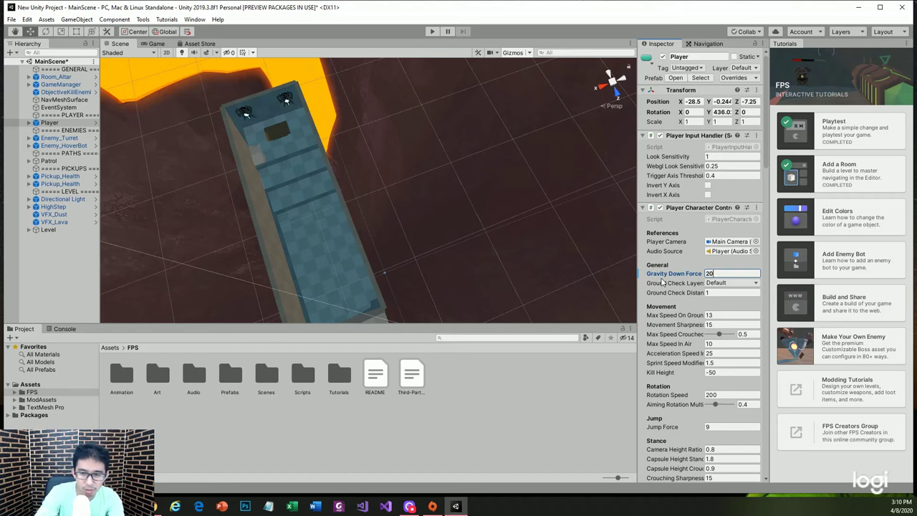
pyautogui.click(428, 32)
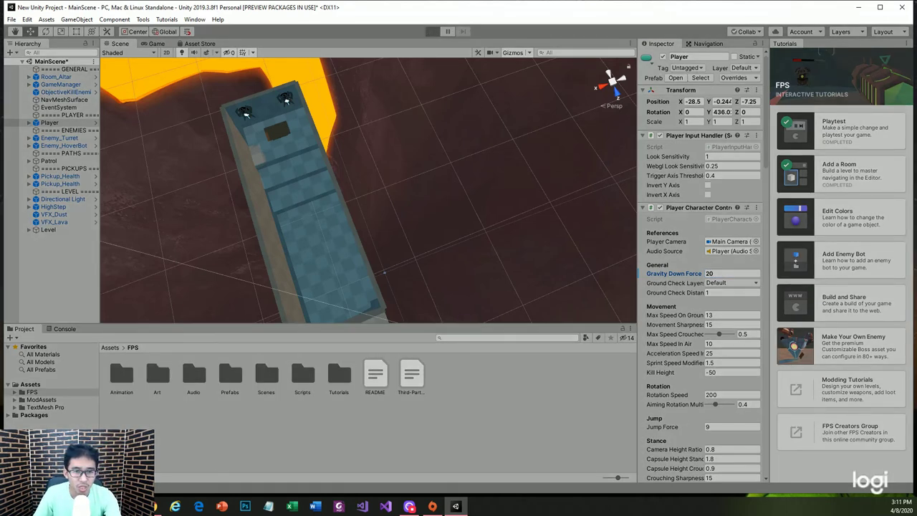
# - Move forward and shoot down the HoverBot enemies at the start of the level
pyautogui.press('w')
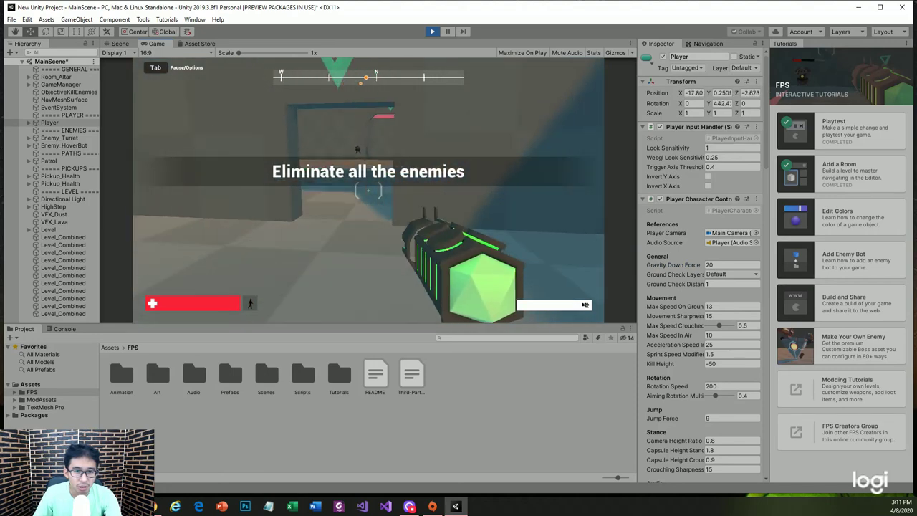
pyautogui.click(368, 189)
pyautogui.press('w')
pyautogui.click(368, 190)
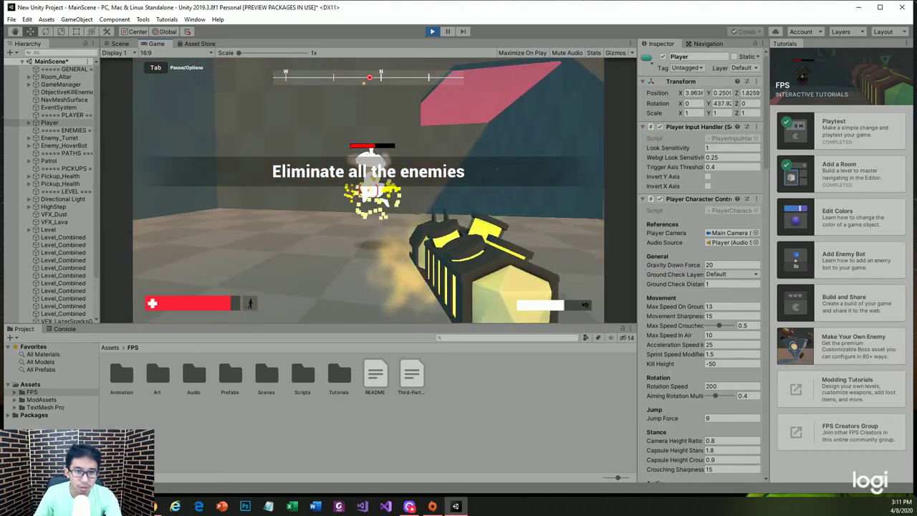
pyautogui.press('w')
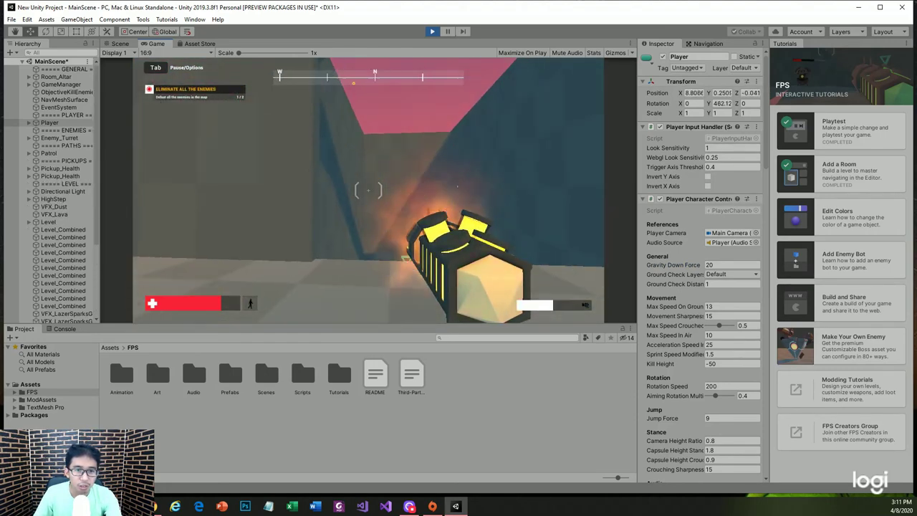
pyautogui.scroll(-1, 368, 190)
pyautogui.press('w')
pyautogui.click(368, 190)
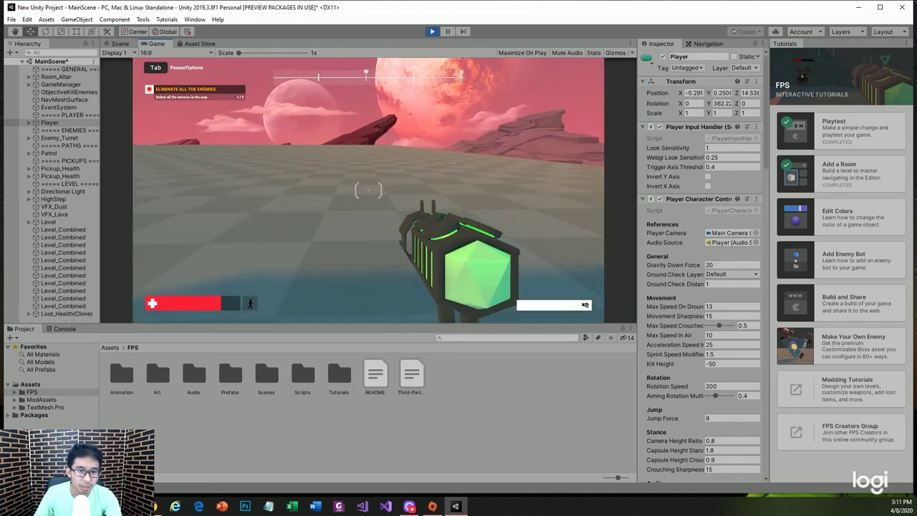
# - Walk the corridor and stairs to the upper level, then stop the playtest
pyautogui.press('w')
pyautogui.press('w')
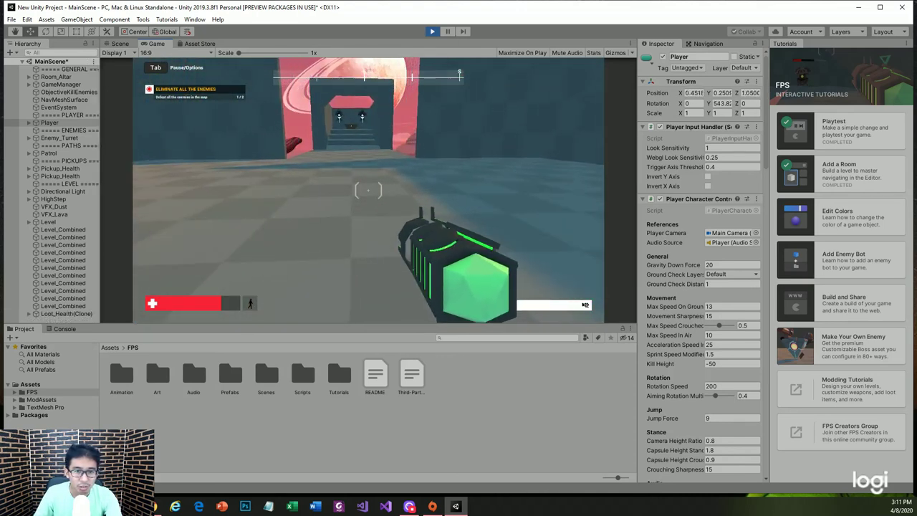
pyautogui.press('w')
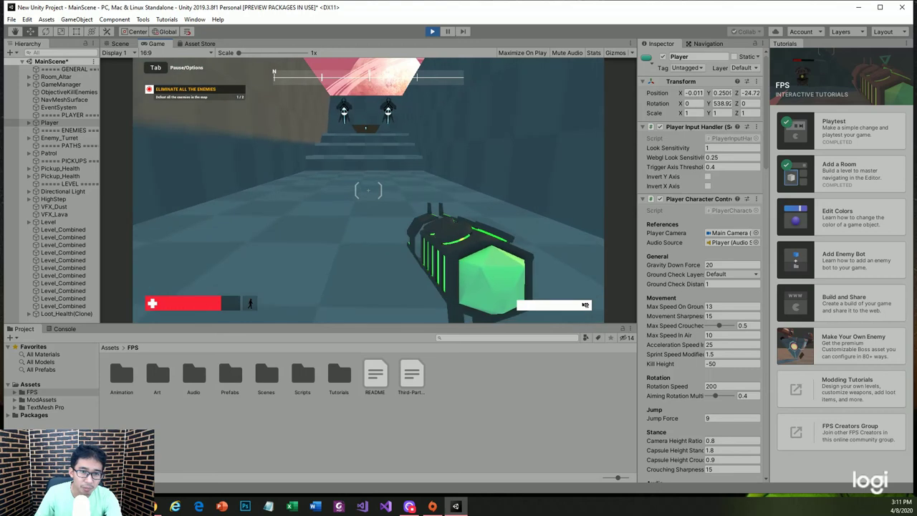
pyautogui.press('w')
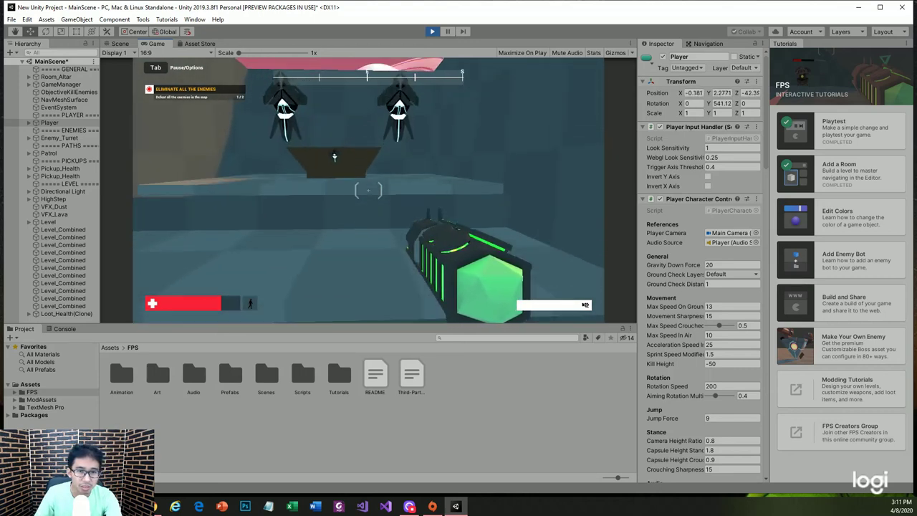
pyautogui.press('s')
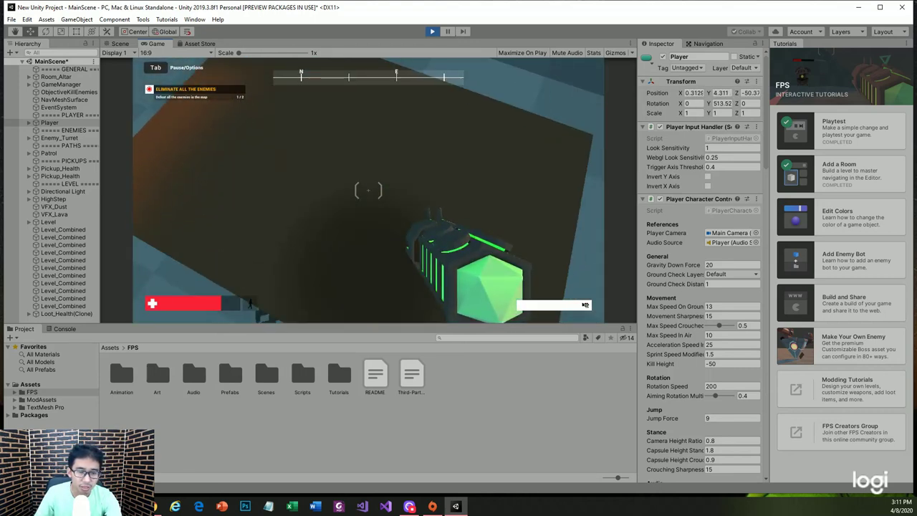
pyautogui.press('a')
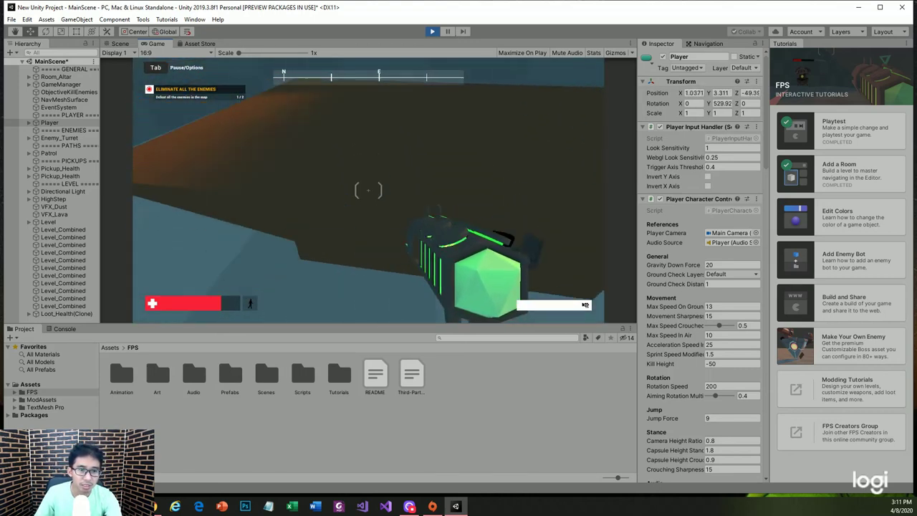
pyautogui.press('w')
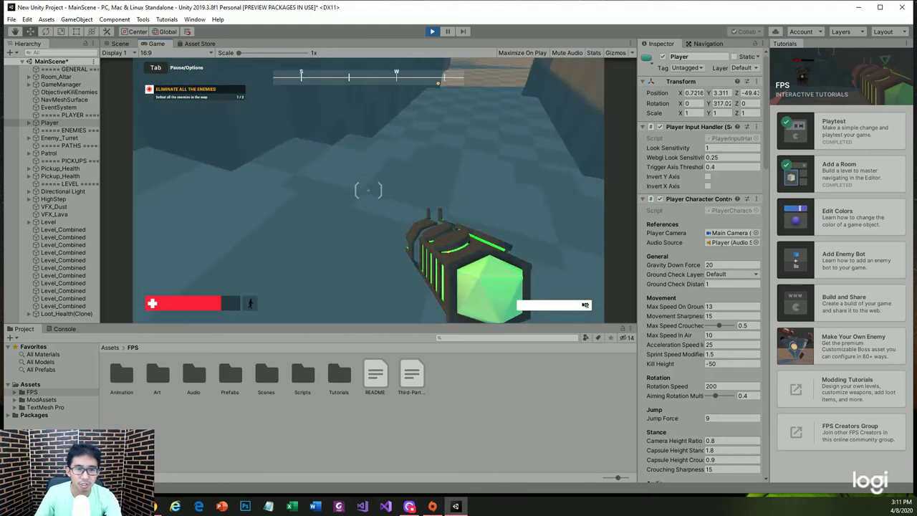
pyautogui.press('w')
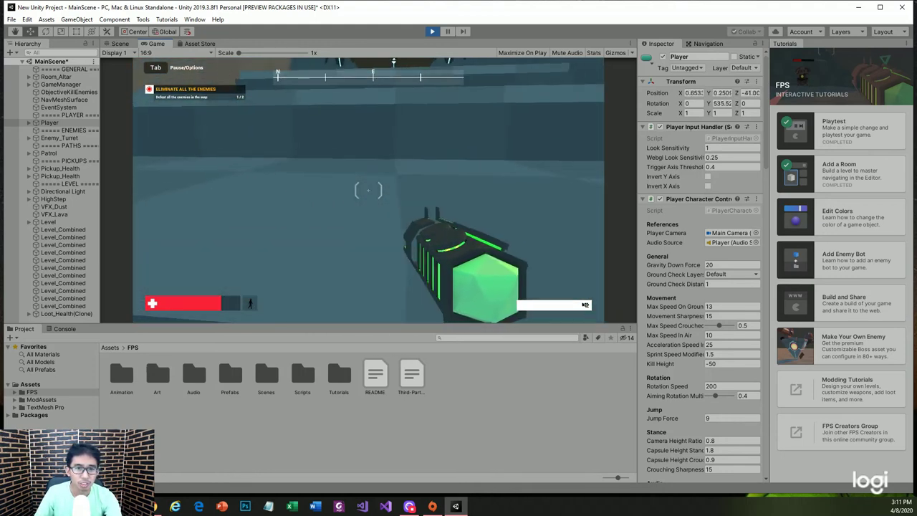
pyautogui.press('w')
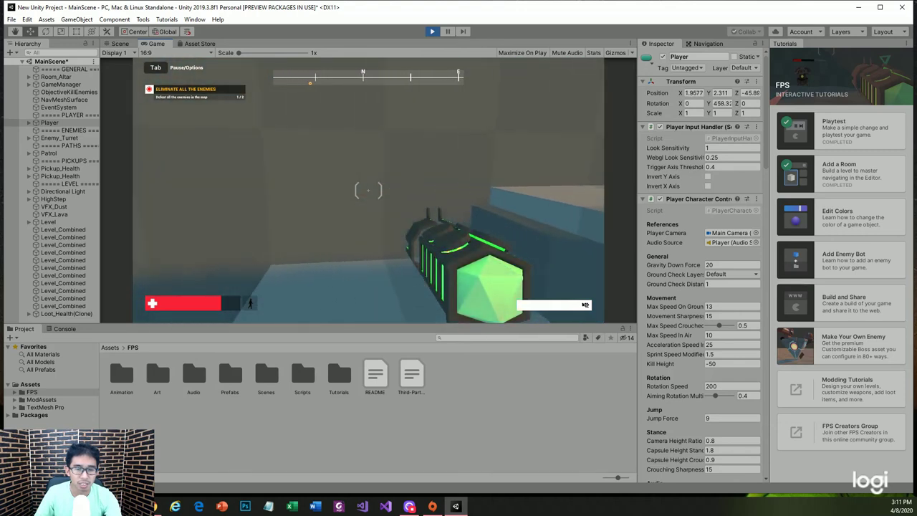
pyautogui.press('w')
pyautogui.press('w')
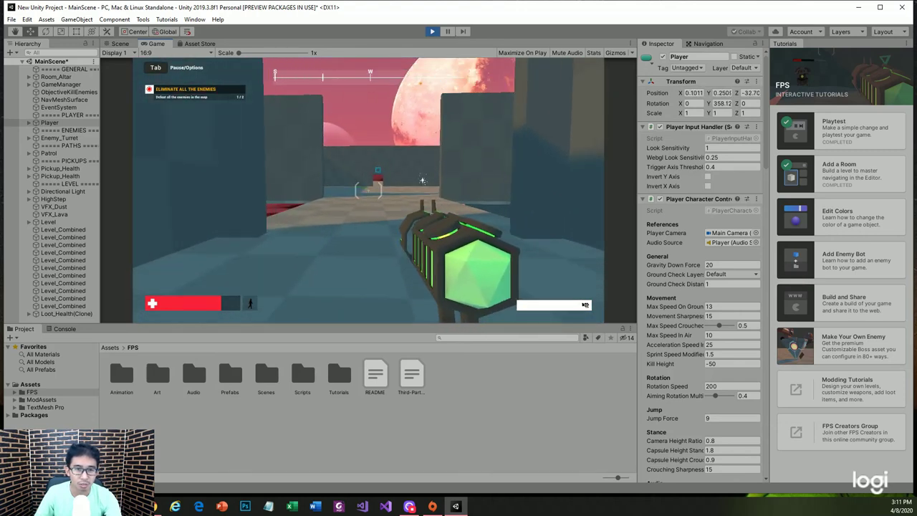
pyautogui.press('w')
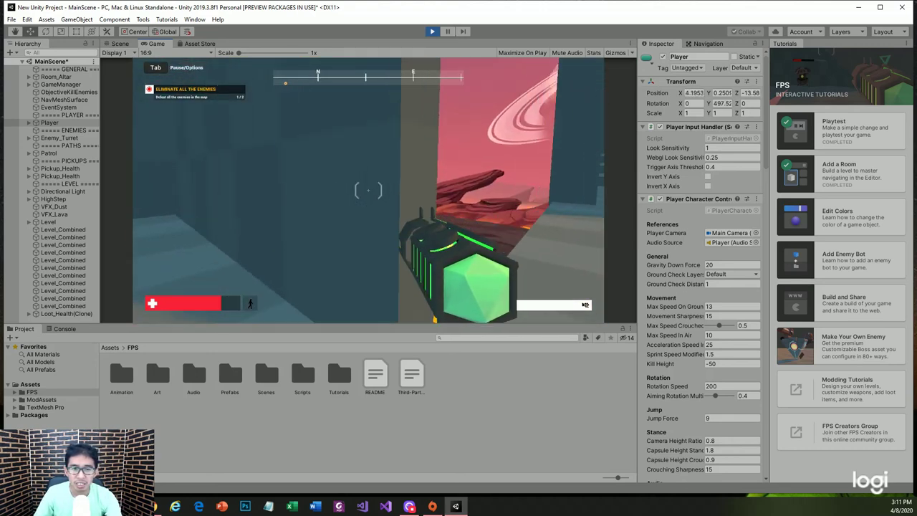
pyautogui.press('w')
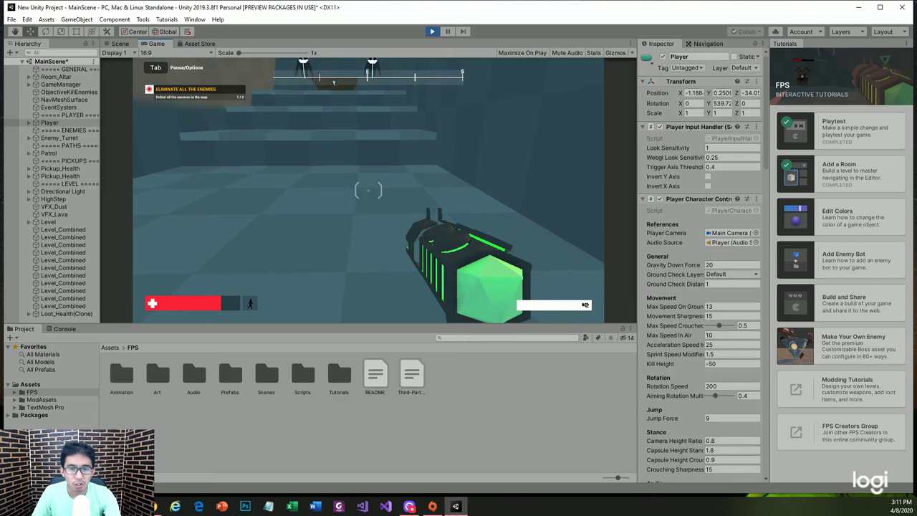
pyautogui.click(435, 33)
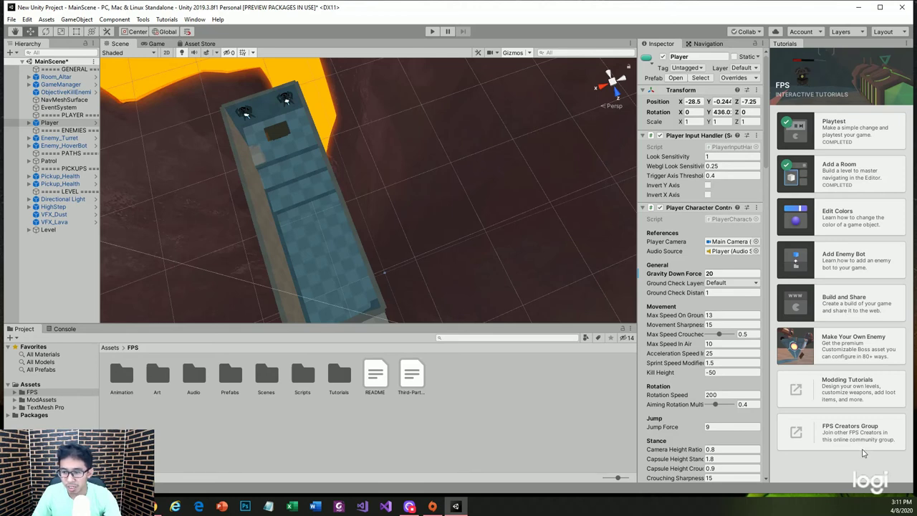
# - Save the modified scene and begin the Add Enemy Bot tutorial
pyautogui.click(863, 266)
pyautogui.click(448, 272)
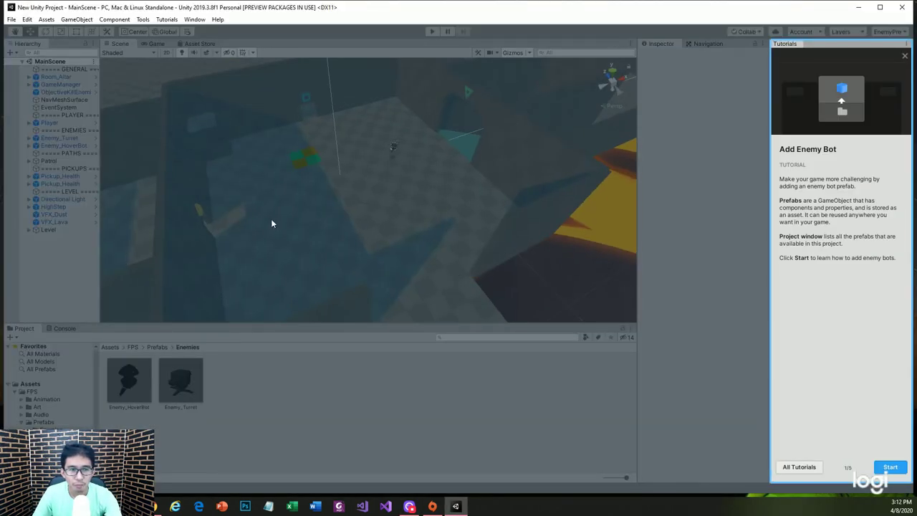
pyautogui.click(892, 467)
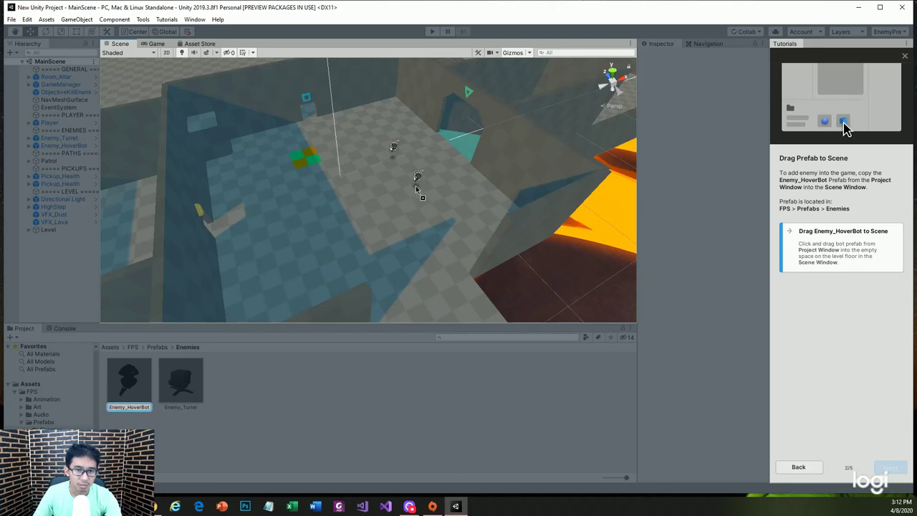
# - Drop an Enemy_HoverBot into the level, move it to Z 34.82, and finish the tutorial
pyautogui.moveTo(128, 380); pyautogui.dragTo(415, 186)
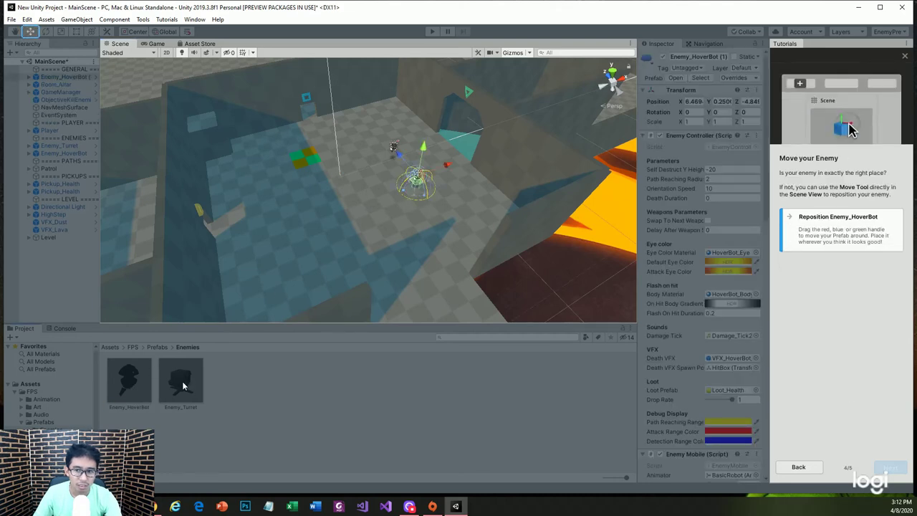
pyautogui.moveTo(403, 163)
pyautogui.mouseDown()
pyautogui.moveTo(417, 176)
pyautogui.moveTo(355, 179)
pyautogui.moveTo(283, 125)
pyautogui.mouseUp()
pyautogui.moveTo(283, 125)
pyautogui.mouseDown(button='middle')
pyautogui.moveTo(272, 117)
pyautogui.moveTo(609, 316)
pyautogui.mouseUp(button='middle')
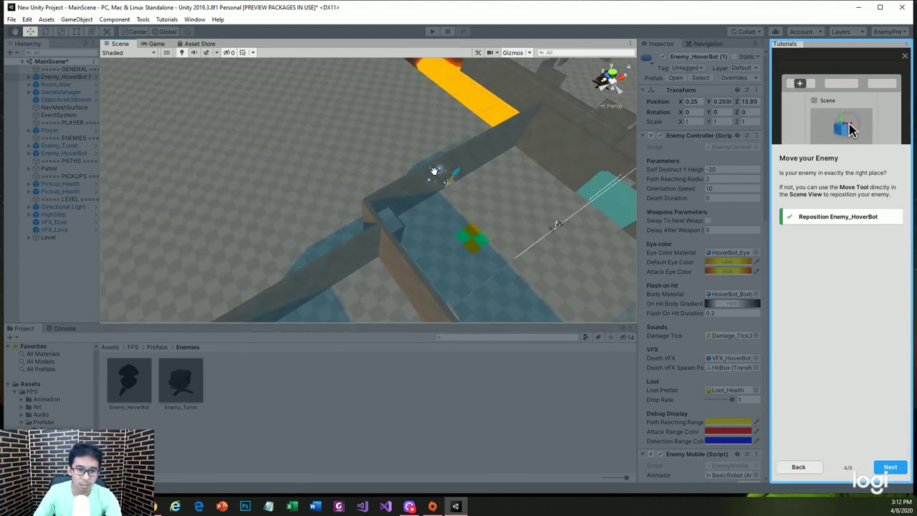
pyautogui.moveTo(419, 188); pyautogui.dragTo(353, 160, button='middle')
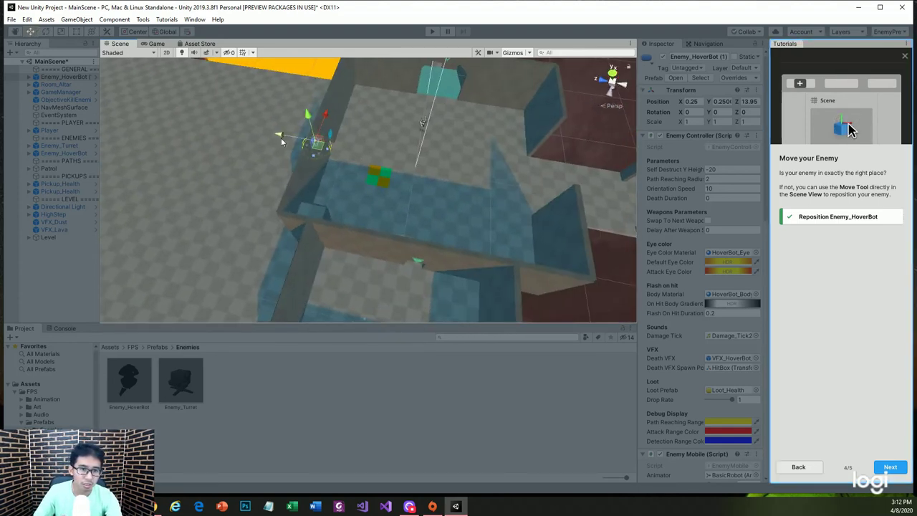
pyautogui.moveTo(318, 143); pyautogui.dragTo(176, 116)
pyautogui.click(182, 174)
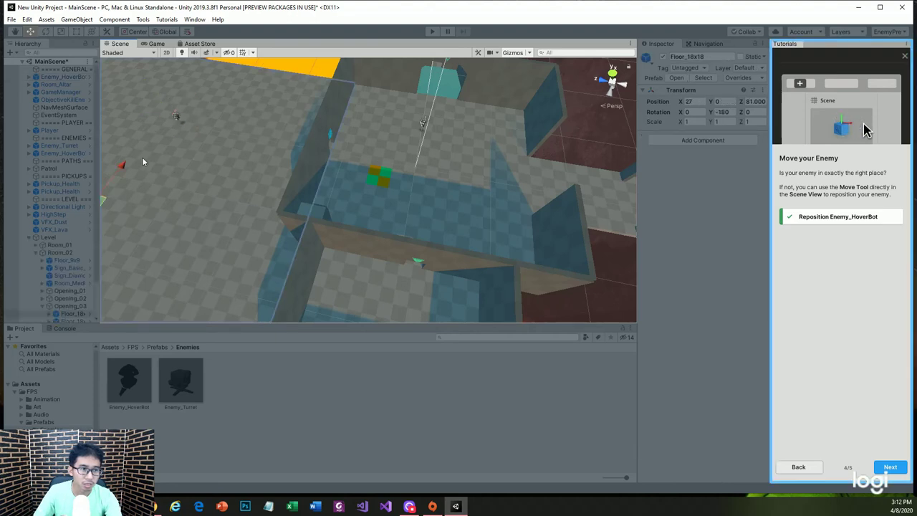
pyautogui.keyDown('alt'); pyautogui.moveTo(142, 157); pyautogui.dragTo(144, 185); pyautogui.keyUp('alt')
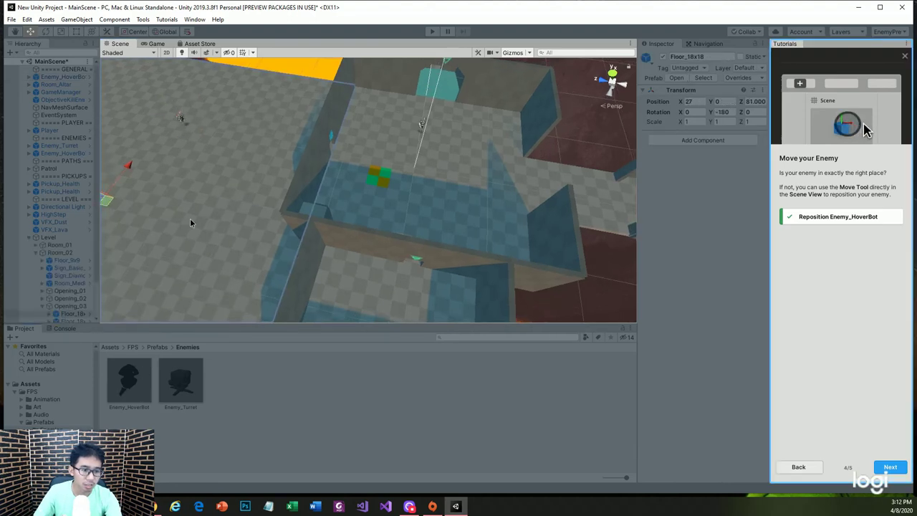
pyautogui.moveTo(191, 182)
pyautogui.keyDown('alt'); pyautogui.mouseDown()
pyautogui.moveTo(180, 197)
pyautogui.moveTo(205, 137)
pyautogui.mouseUp(); pyautogui.keyUp('alt')
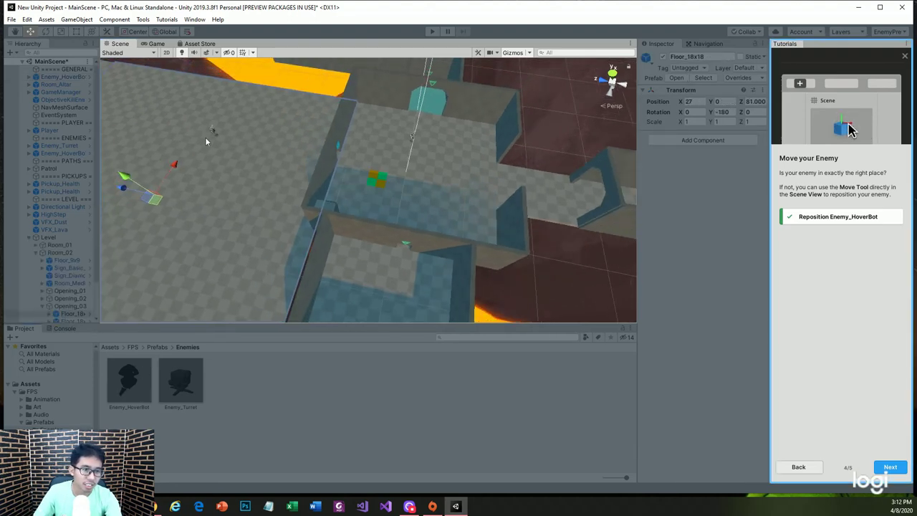
pyautogui.click(209, 133)
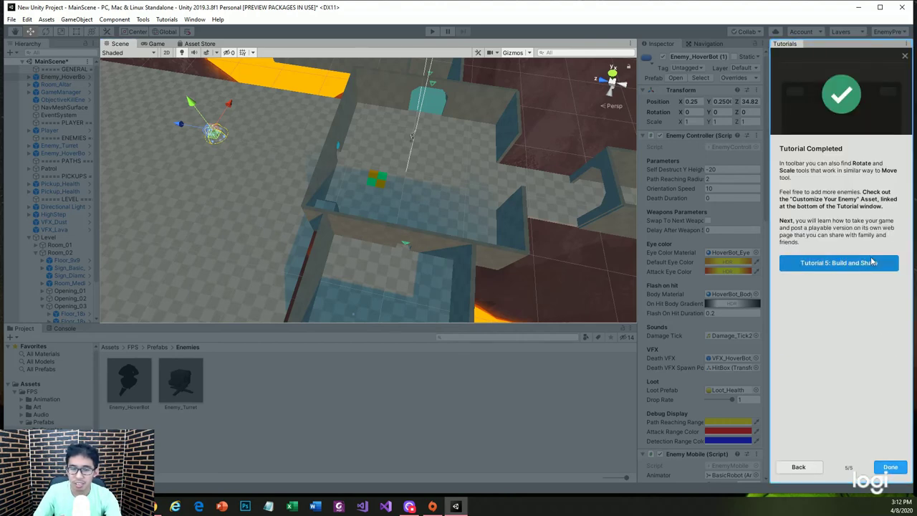
pyautogui.click(889, 467)
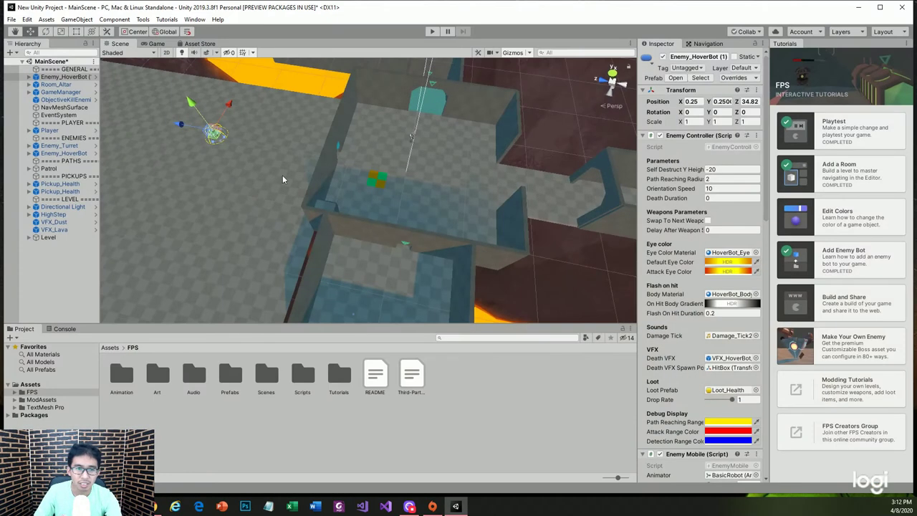
# - Start a playtest and shoot the HoverBot in the room
pyautogui.click(432, 32)
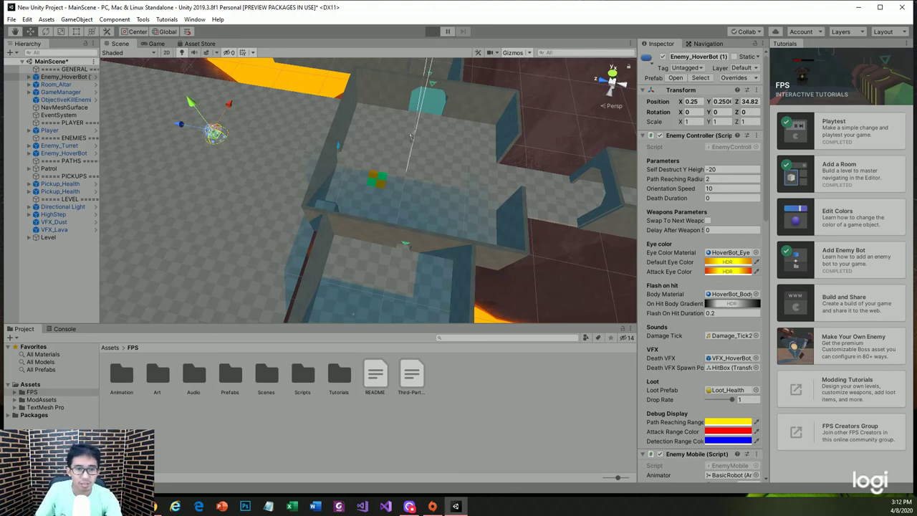
pyautogui.press('w')
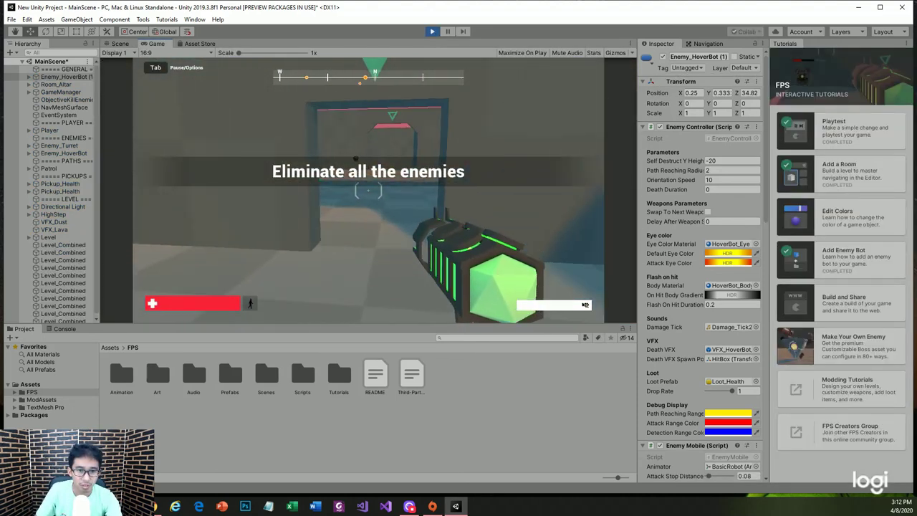
pyautogui.click(367, 190)
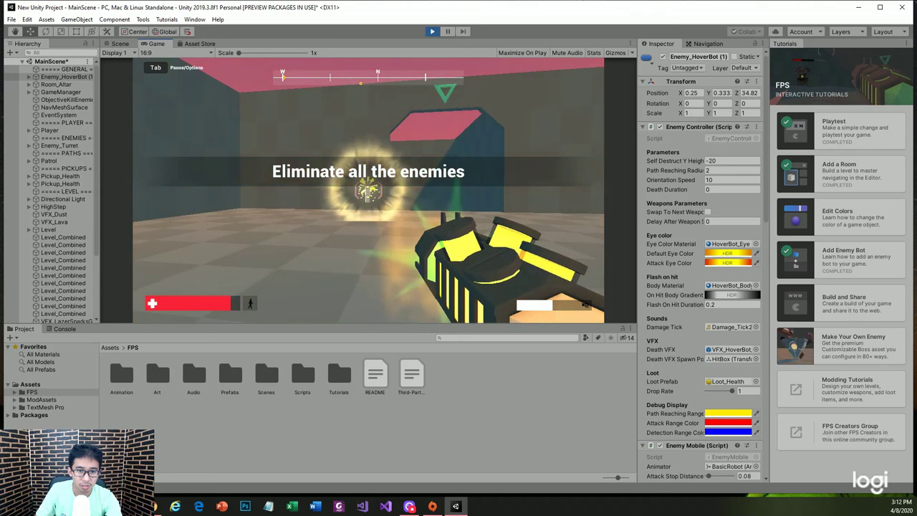
pyautogui.press('w')
pyautogui.press('w')
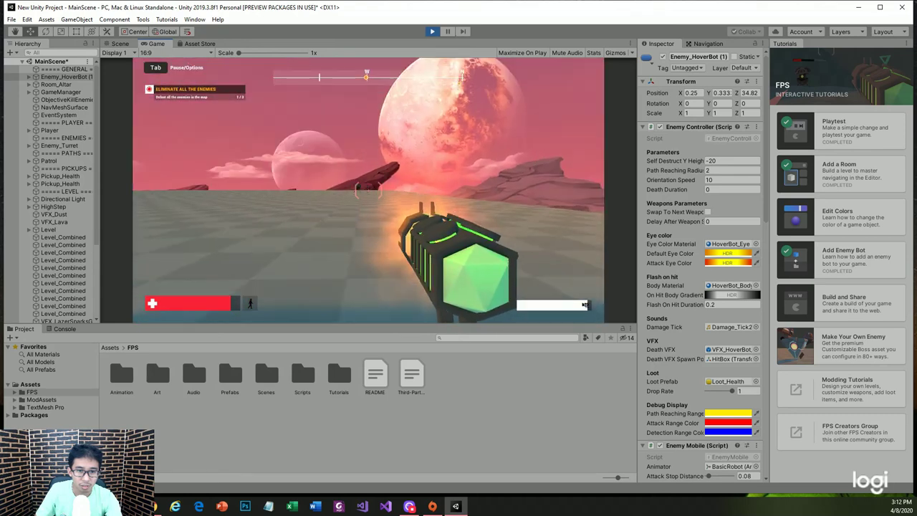
pyautogui.click(369, 188)
# - Head onto the open floor toward the pillar, then release the game view and stop playing
pyautogui.scroll(-1, 362, 190)
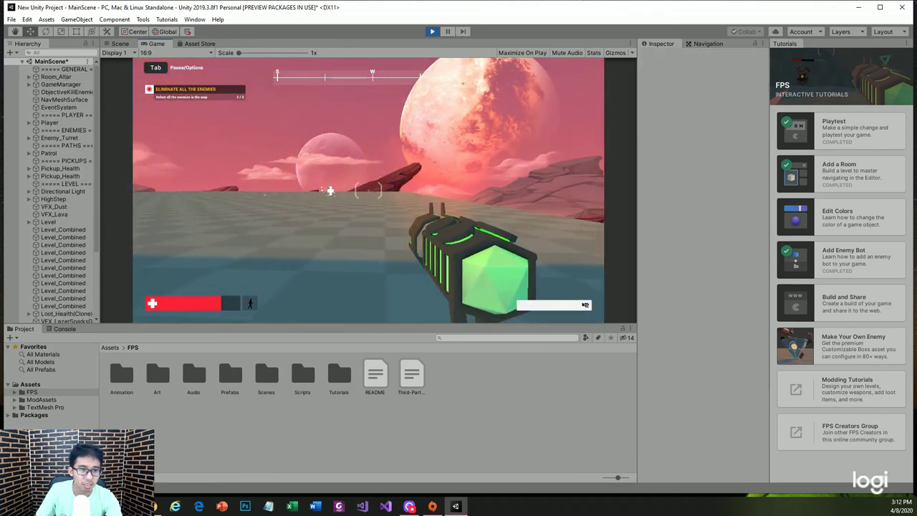
pyautogui.click(298, 191)
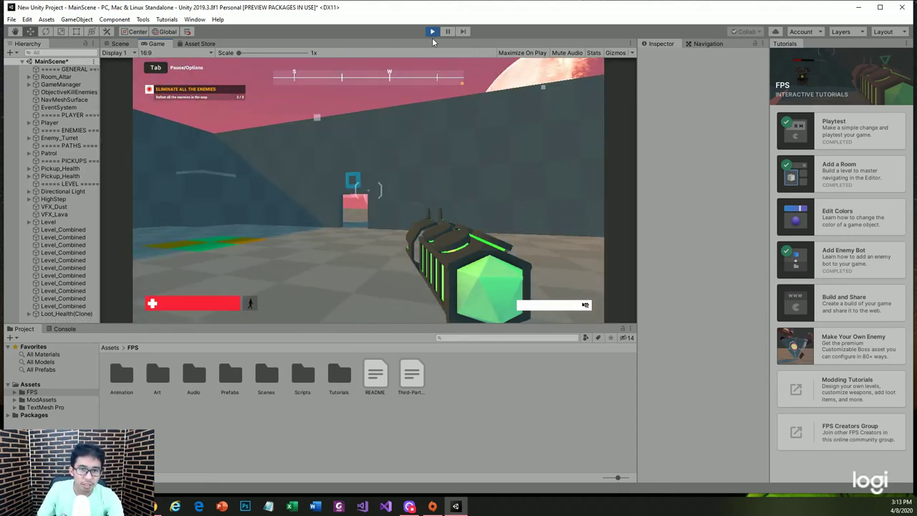
pyautogui.click(392, 222)
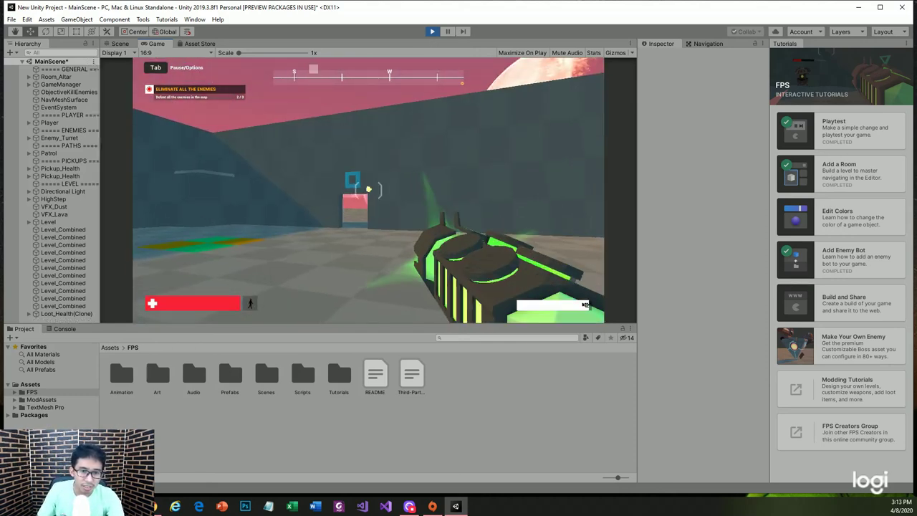
pyautogui.press('w')
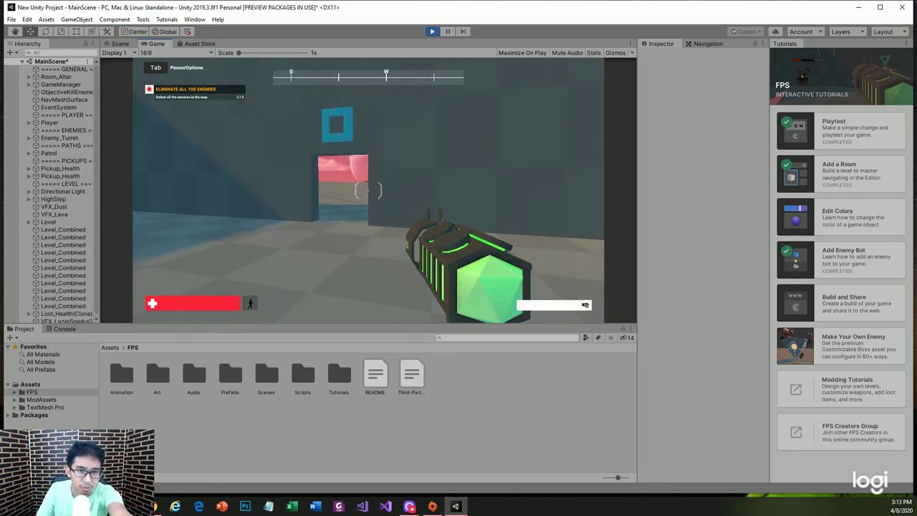
pyautogui.press('Escape')
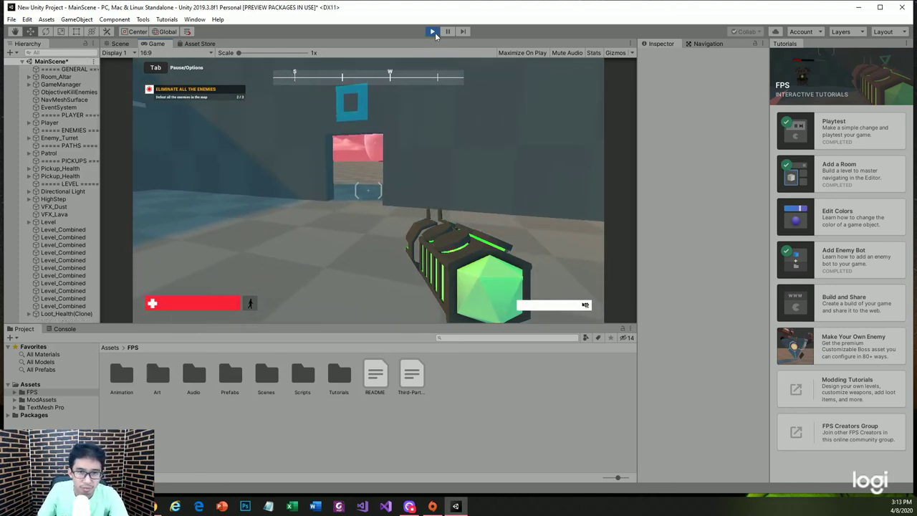
pyautogui.click(432, 32)
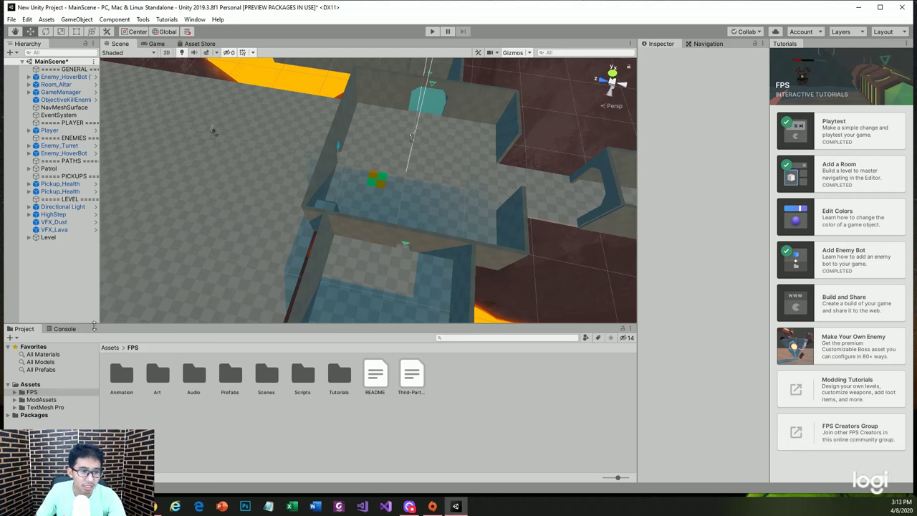
# - Browse the Project window to the Assets/FPS/Prefabs/Enemies folder
pyautogui.click(10, 416)
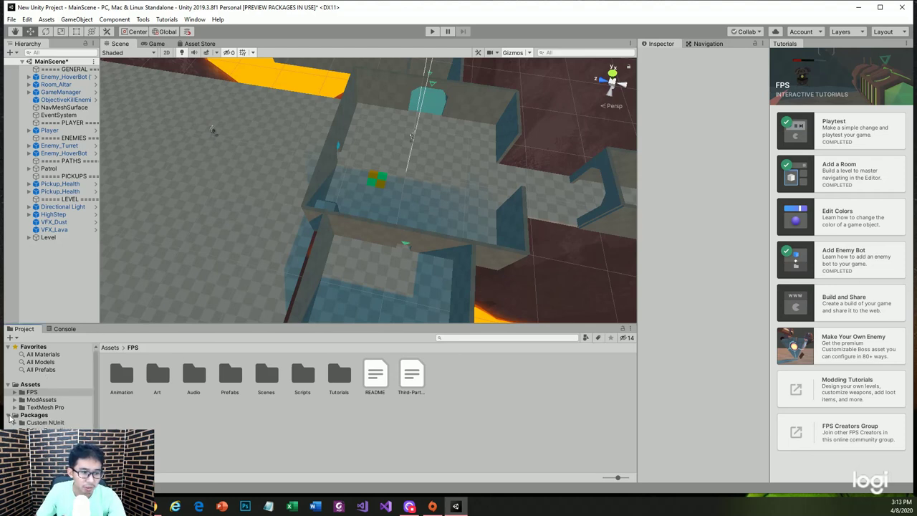
pyautogui.scroll(-3, 50, 387)
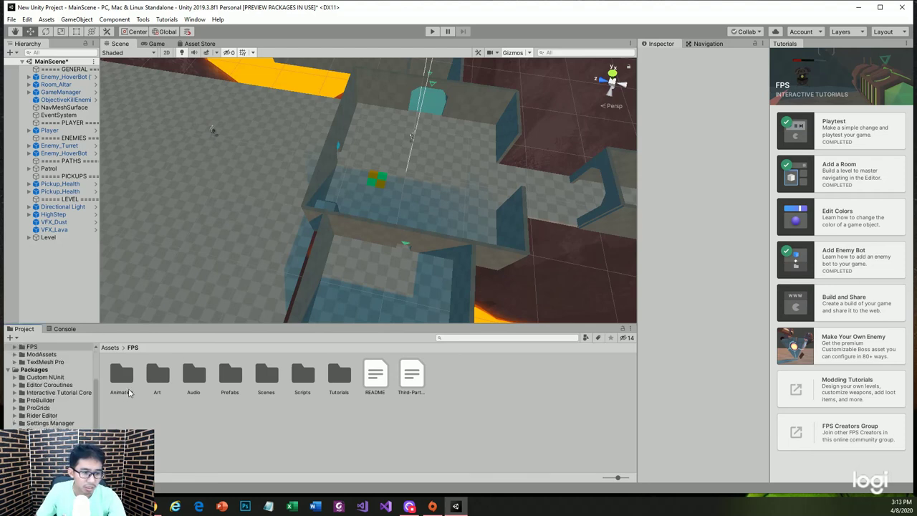
pyautogui.doubleClick(232, 387)
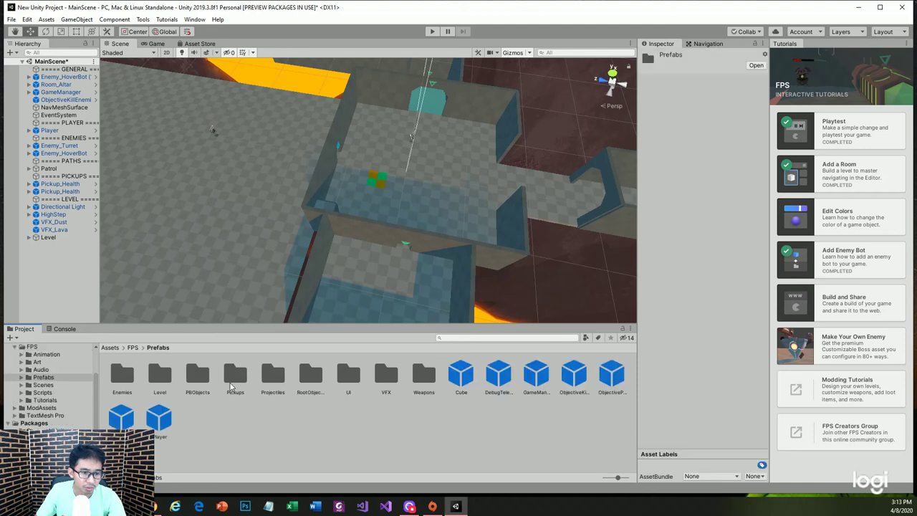
pyautogui.doubleClick(127, 380)
pyautogui.click(159, 378)
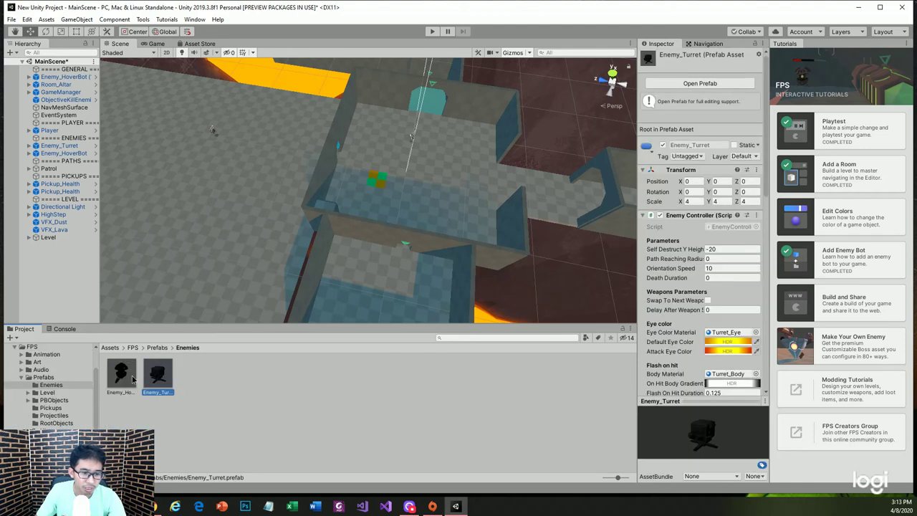
# - Drag six Enemy_HoverBot prefabs into the open area left of the rooms
pyautogui.moveTo(132, 379); pyautogui.dragTo(176, 193)
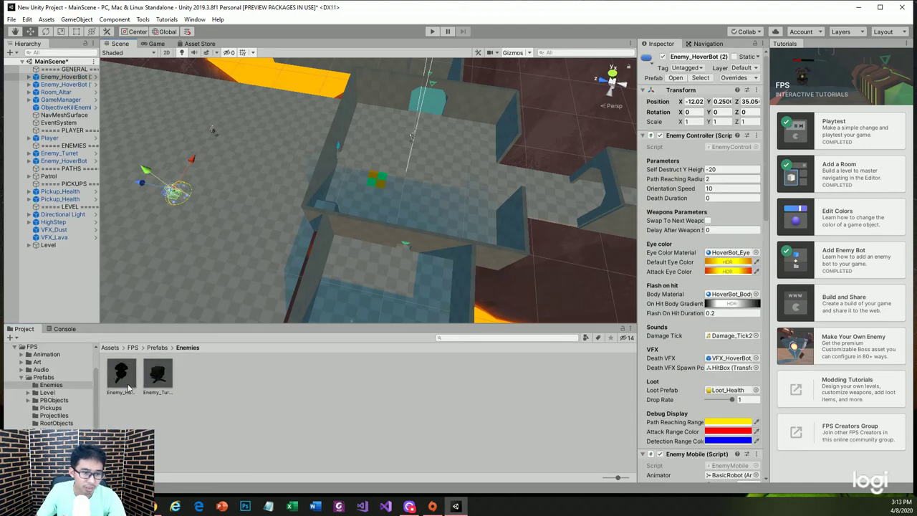
pyautogui.moveTo(129, 387); pyautogui.dragTo(150, 147)
pyautogui.moveTo(120, 384); pyautogui.dragTo(147, 185)
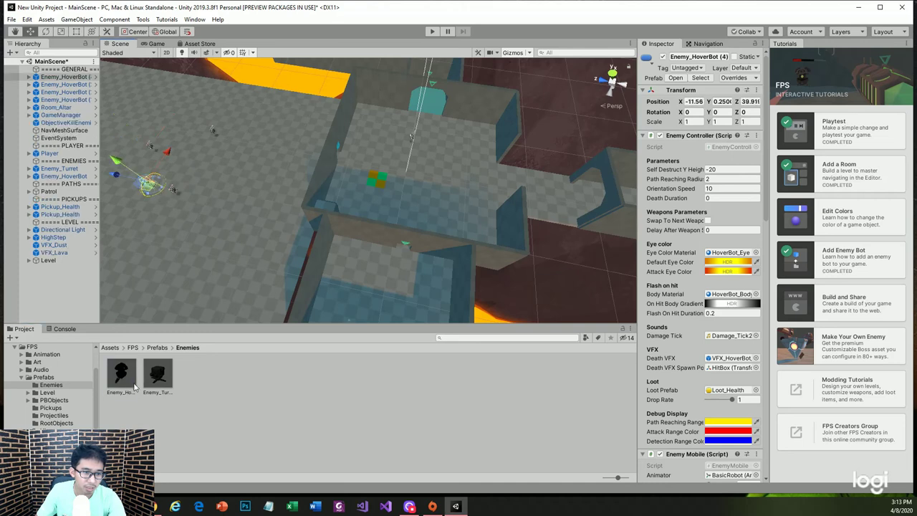
pyautogui.moveTo(133, 387); pyautogui.dragTo(156, 212)
pyautogui.moveTo(121, 373); pyautogui.dragTo(122, 207)
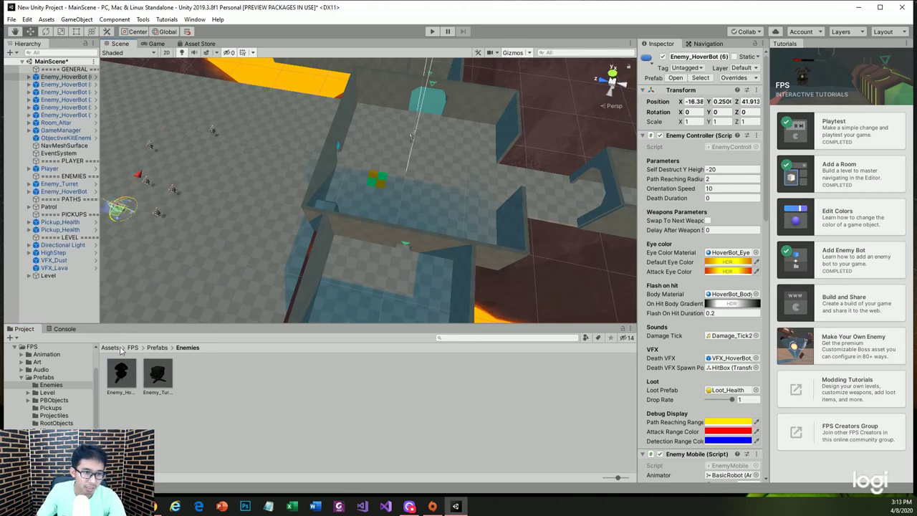
pyautogui.moveTo(126, 371); pyautogui.dragTo(155, 229)
pyautogui.click(202, 248)
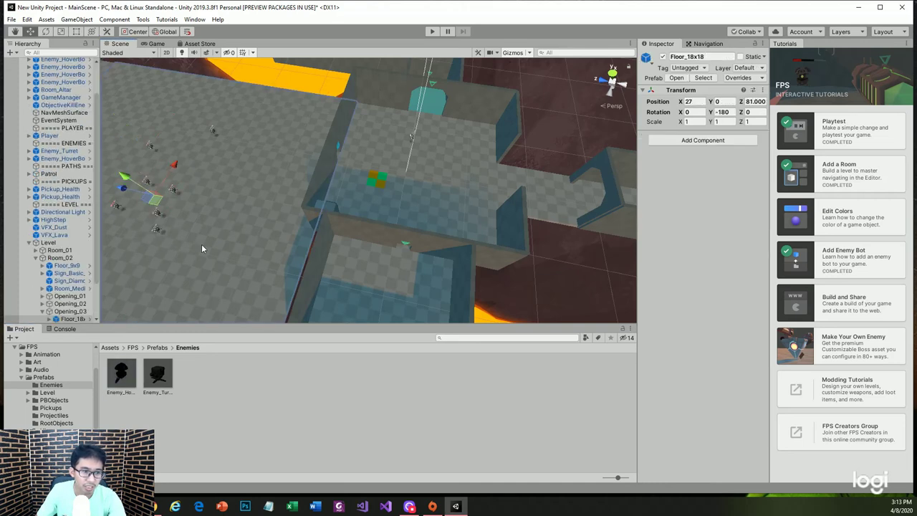
pyautogui.click(122, 376)
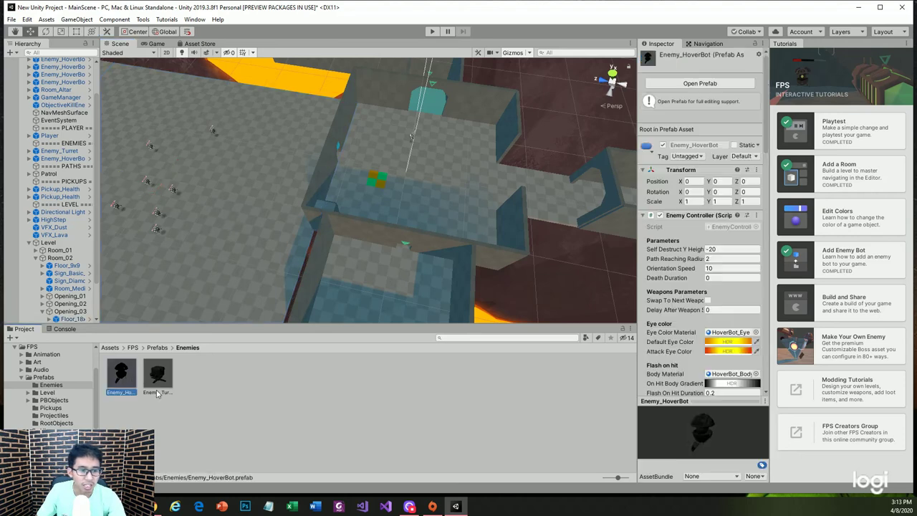
# - Open the Enemy_HoverBot prefab and inspect its parts from WeaponRoot through ShadowProjector
pyautogui.doubleClick(128, 376)
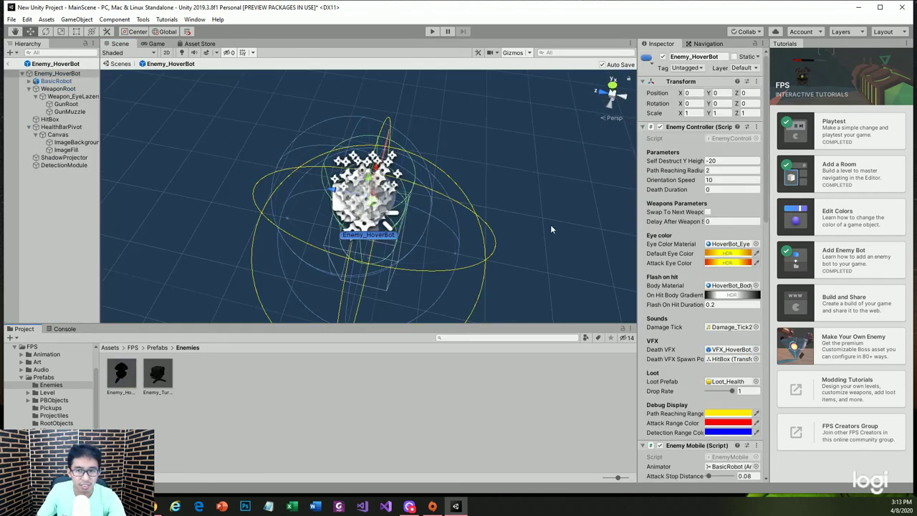
pyautogui.keyDown('alt'); pyautogui.moveTo(292, 245); pyautogui.dragTo(484, 143); pyautogui.keyUp('alt')
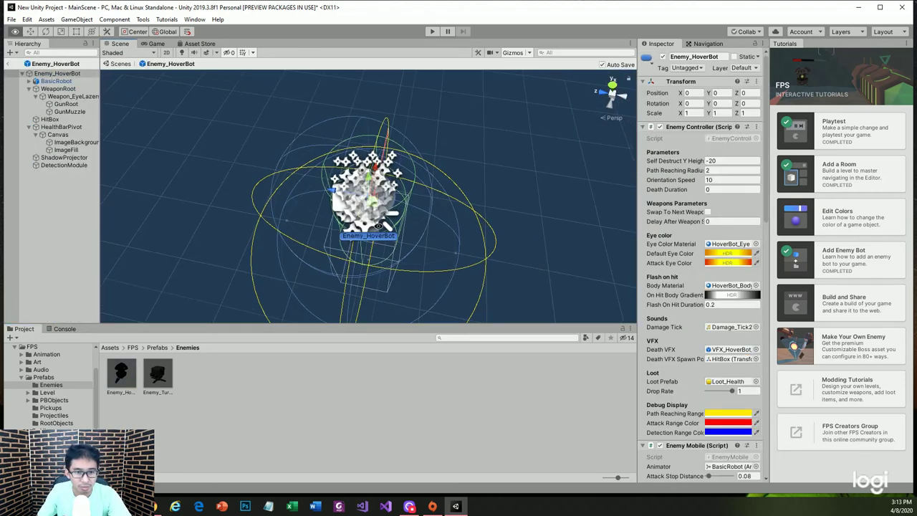
pyautogui.click(59, 89)
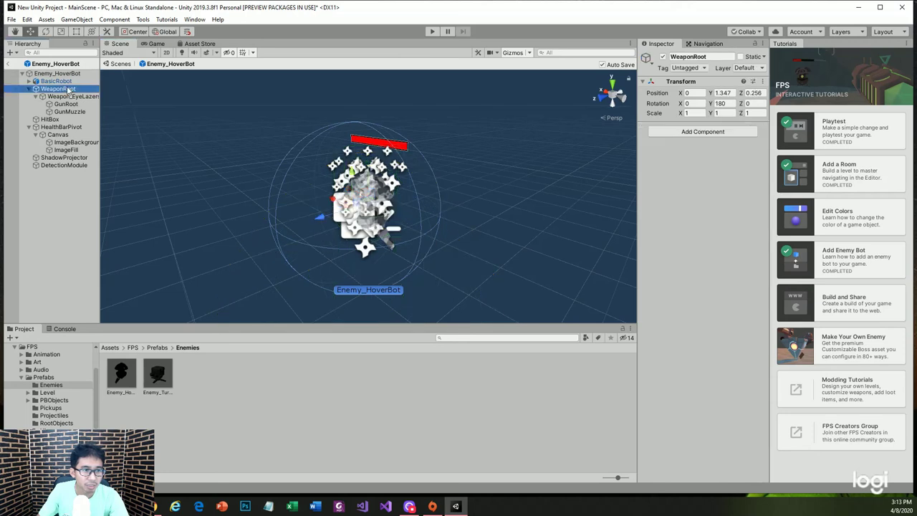
pyautogui.click(72, 95)
pyautogui.click(56, 127)
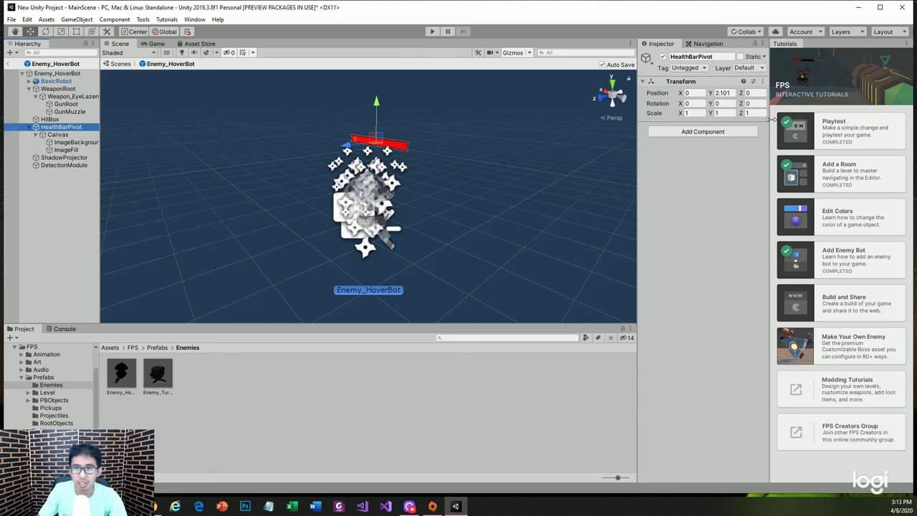
pyautogui.click(58, 134)
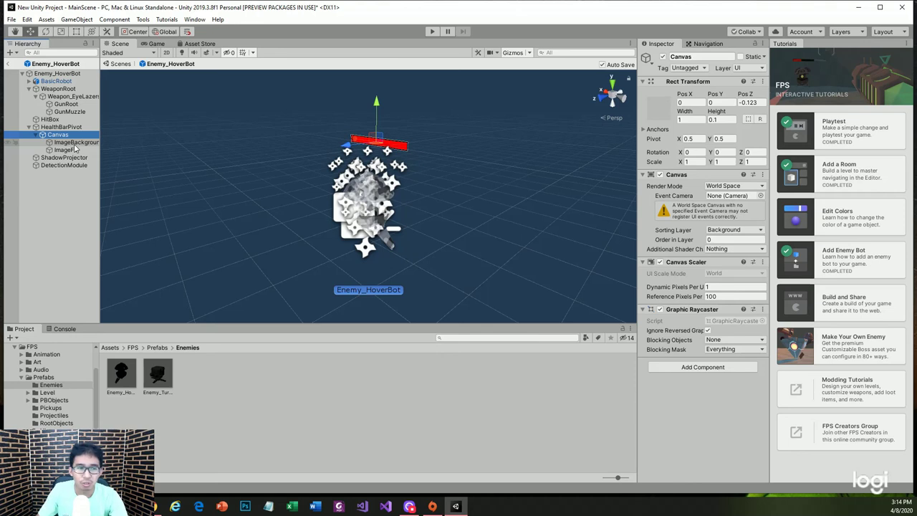
pyautogui.click(74, 144)
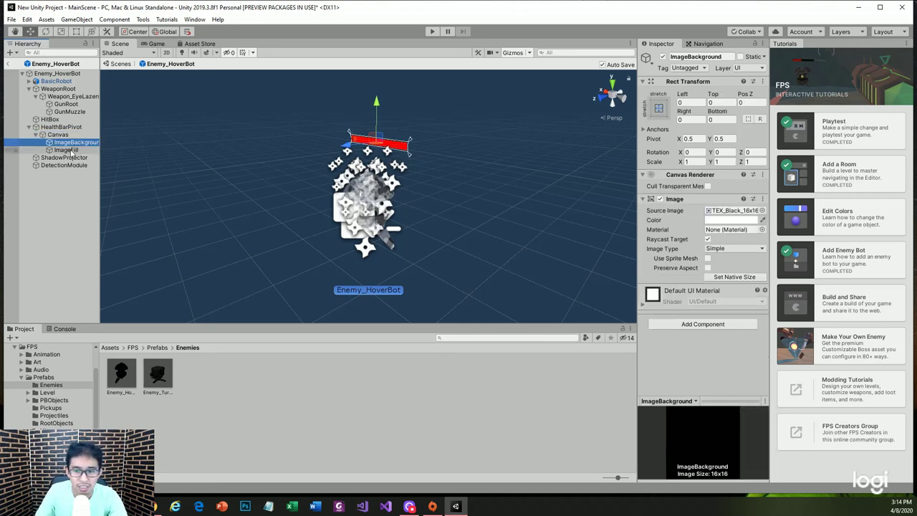
pyautogui.click(72, 151)
pyautogui.click(70, 158)
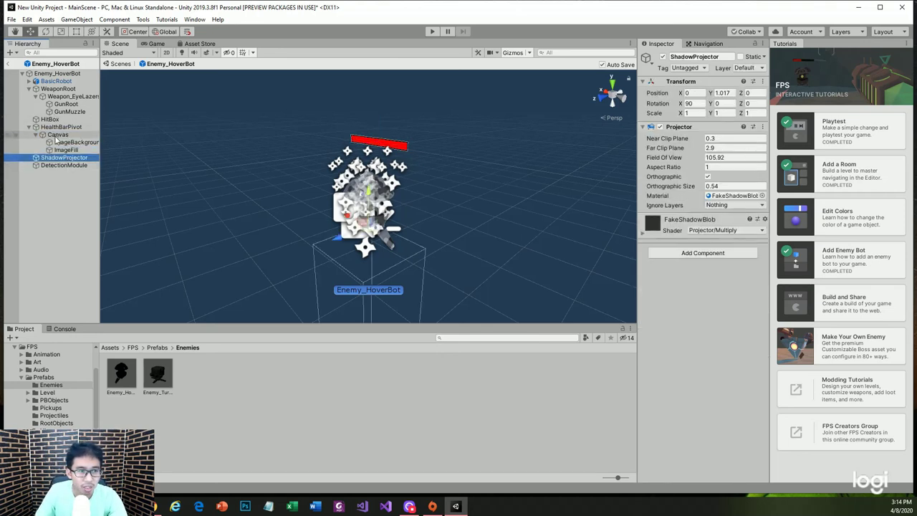
# - Review the DetectionModule's Detection Range 20 and Attack Range 10
pyautogui.click(64, 165)
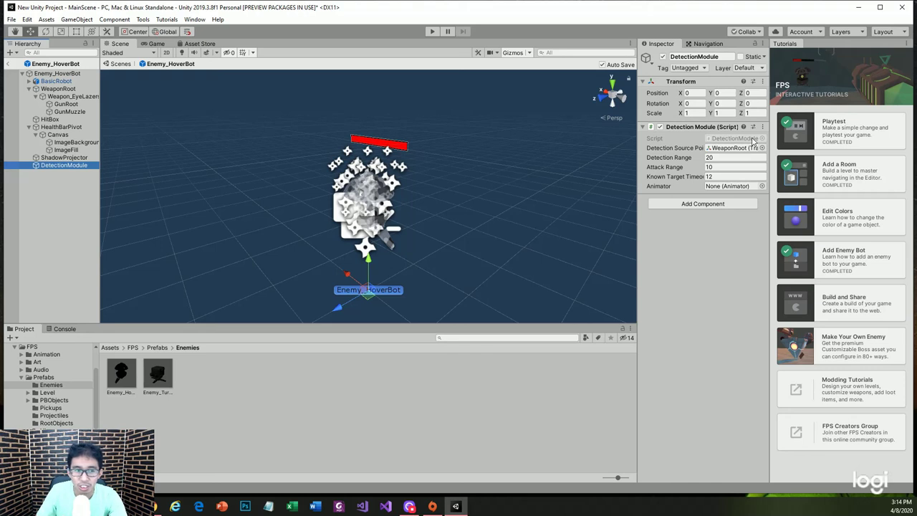
pyautogui.click(731, 158)
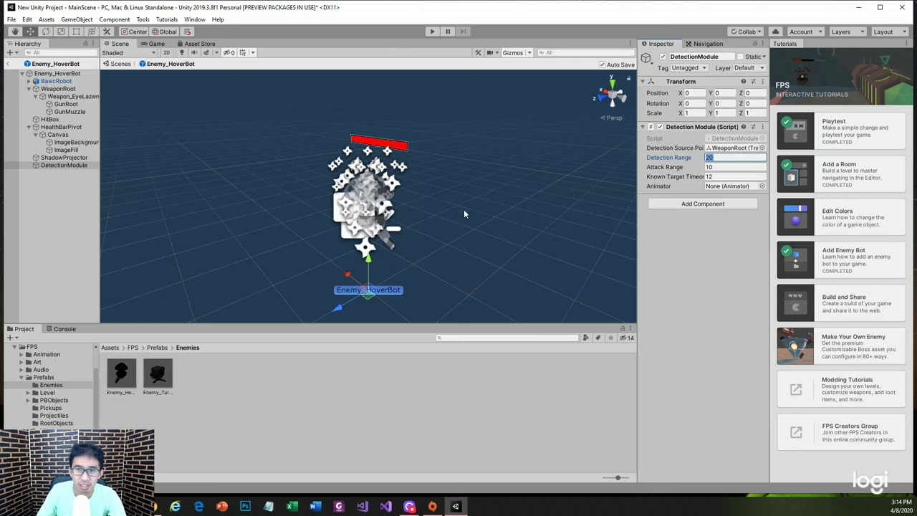
pyautogui.click(47, 430)
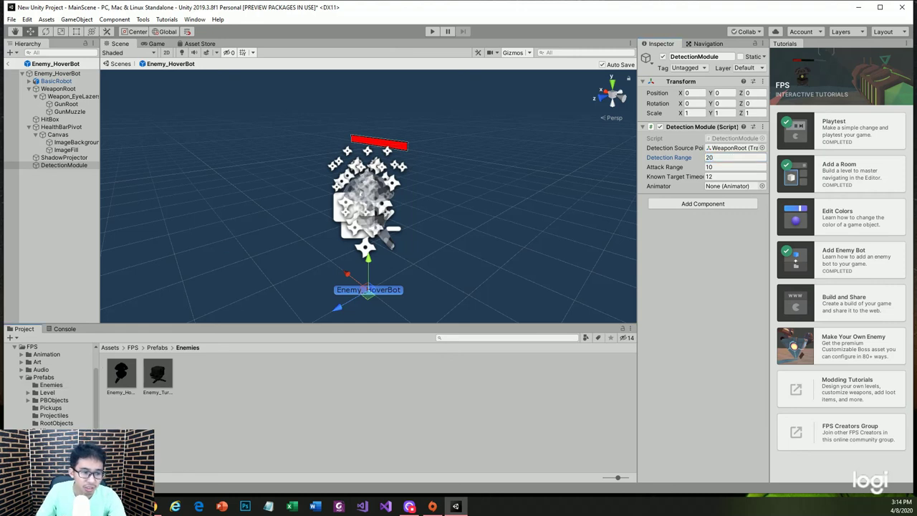
# - Scroll through the Assets/FPS/Scripts folder, listing scripts like Jetpack, Objective and PatrolPath
pyautogui.scroll(-3, 418, 378)
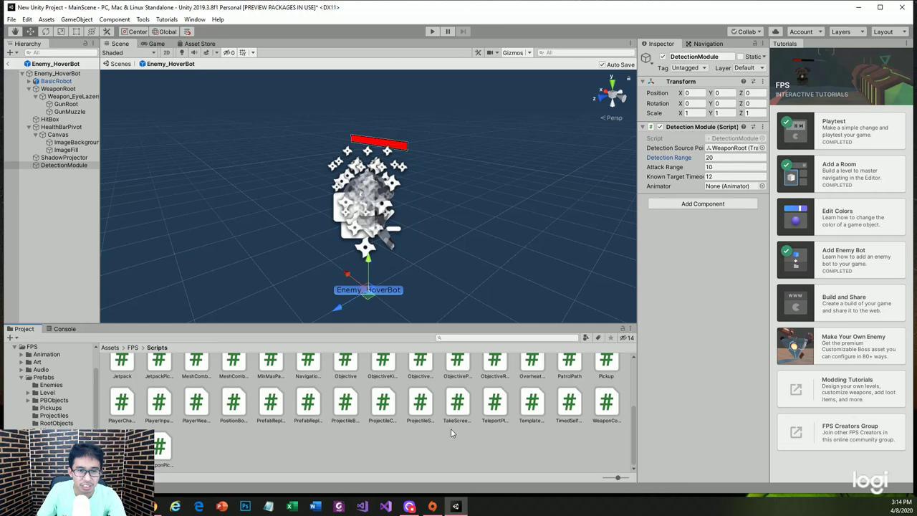
pyautogui.scroll(3, 22, 383)
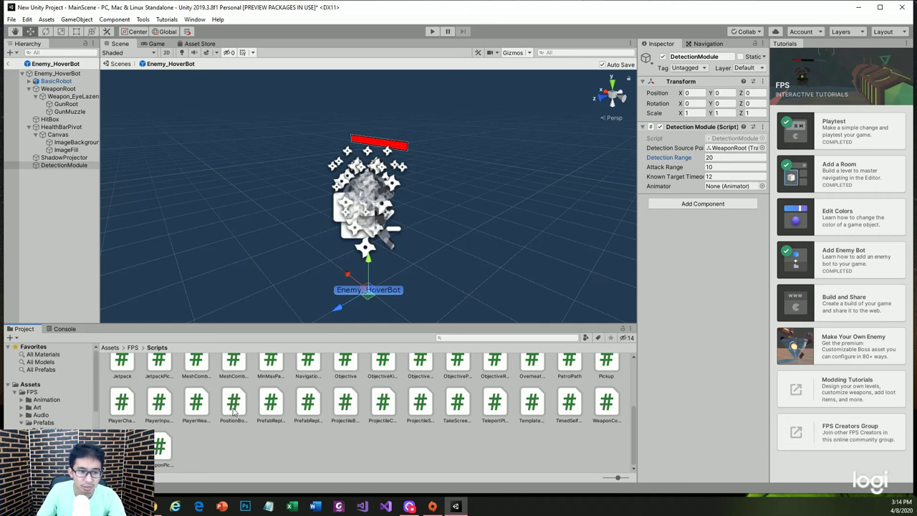
pyautogui.scroll(5, 233, 410)
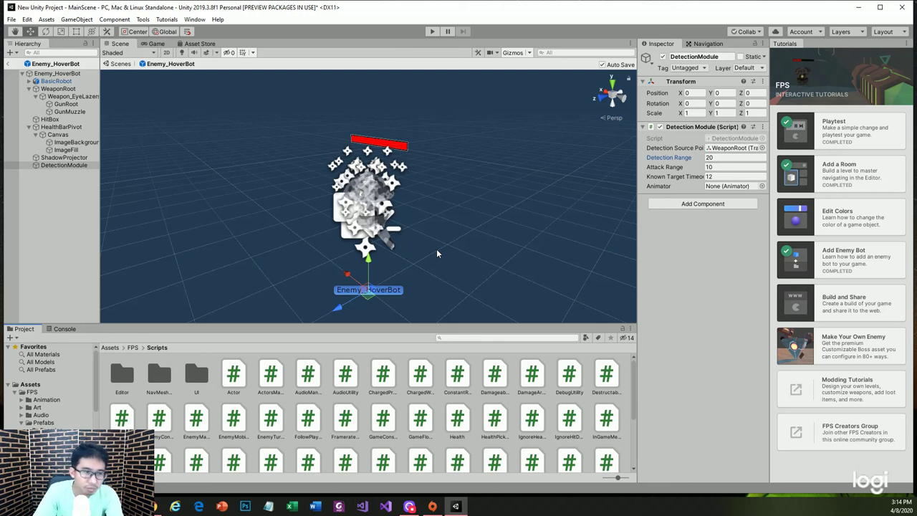
pyautogui.click(117, 65)
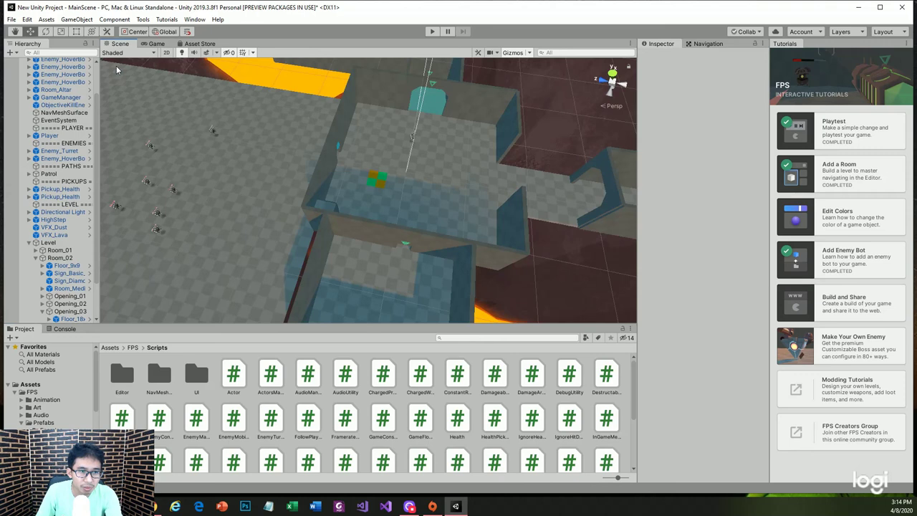